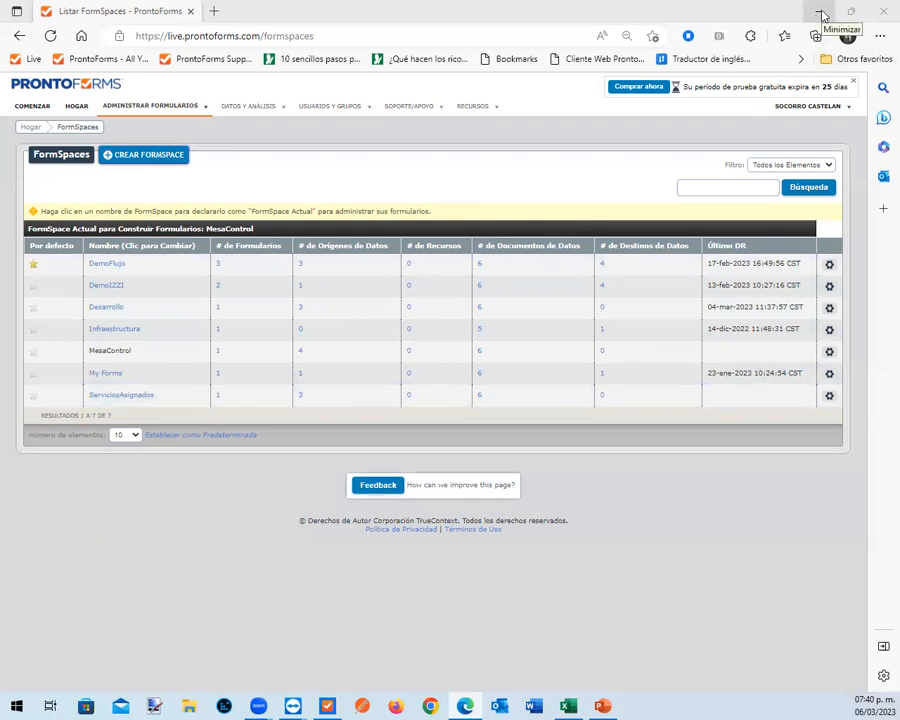
Minimize the browser, launch ProntoForms on the Motorola phone, and open the Asignación de servicios form in Mobile Forms with Wilton as the account
{"action": "left_click", "coordinate": [820, 14]}
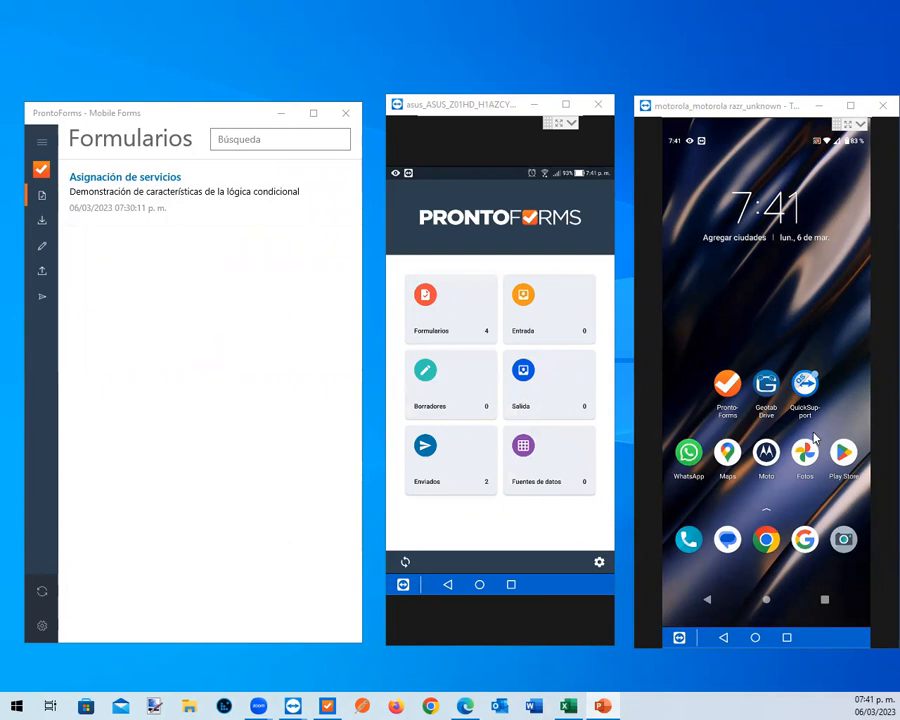
{"action": "left_click", "coordinate": [729, 386]}
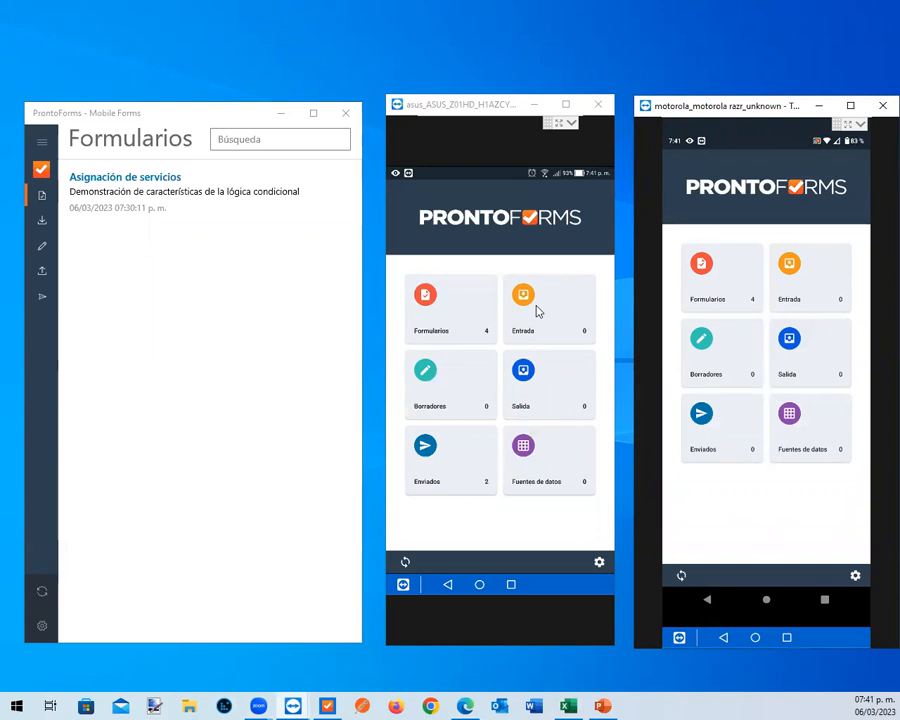
{"action": "left_click", "coordinate": [160, 186]}
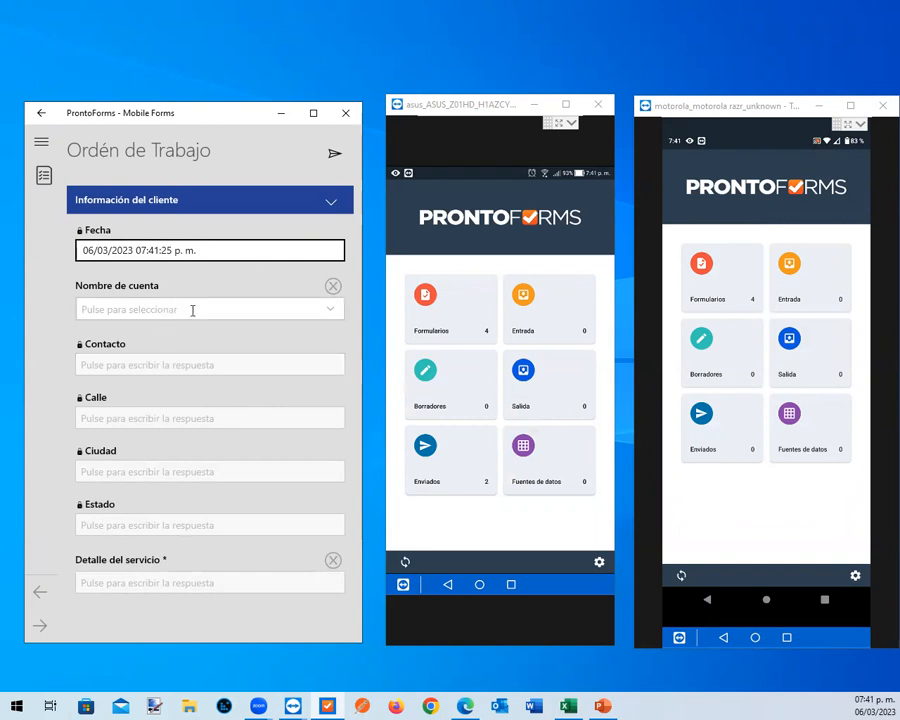
{"action": "left_click", "coordinate": [330, 309]}
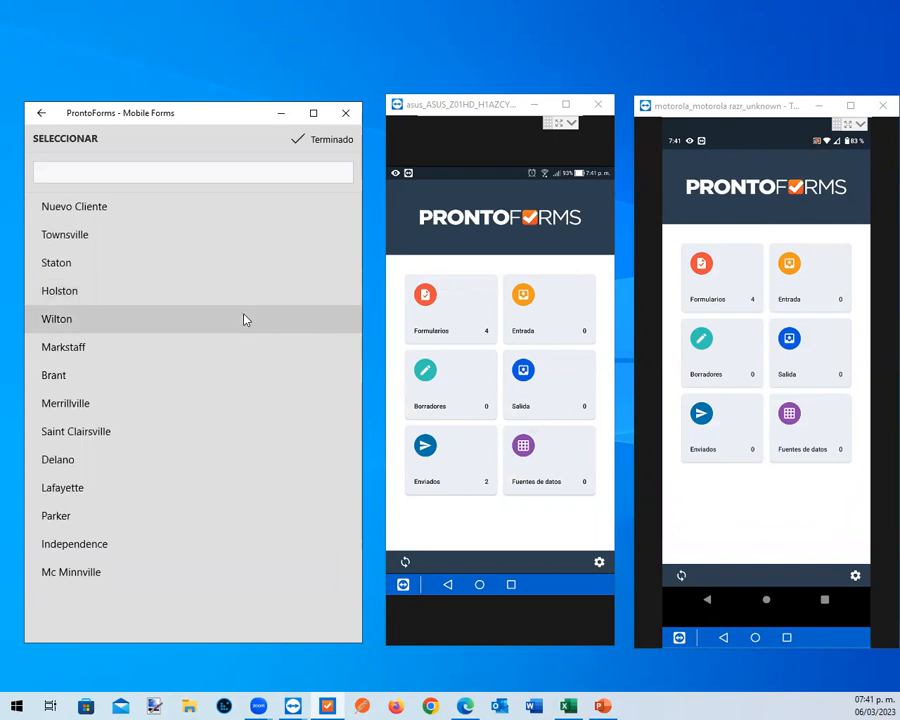
{"action": "left_click", "coordinate": [233, 327]}
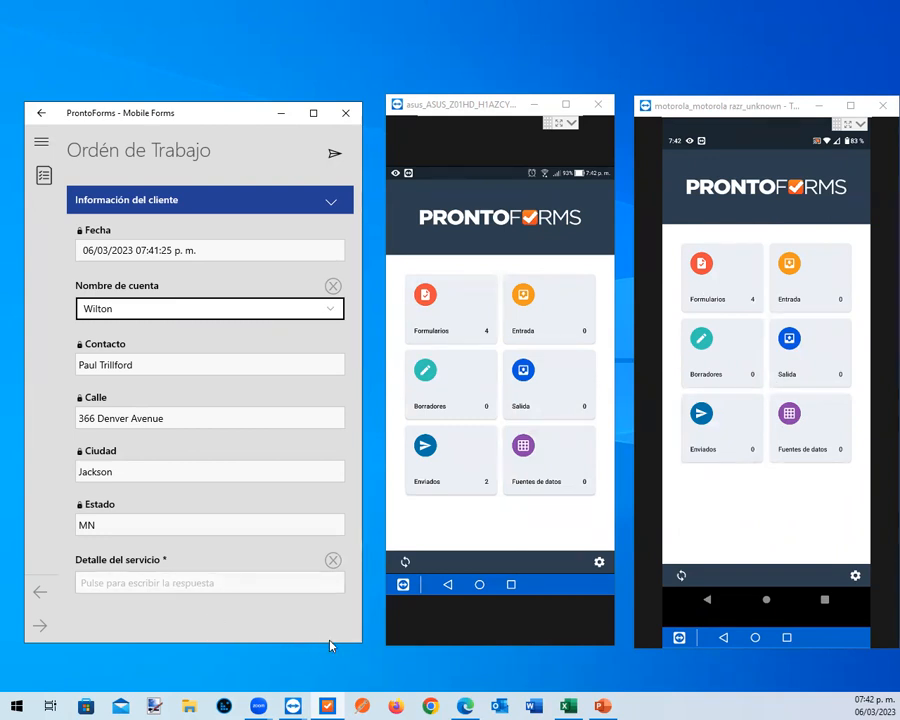
Switch to the Edge browser and open the forms list of the MesaControl FormSpace
{"action": "left_click", "coordinate": [469, 706]}
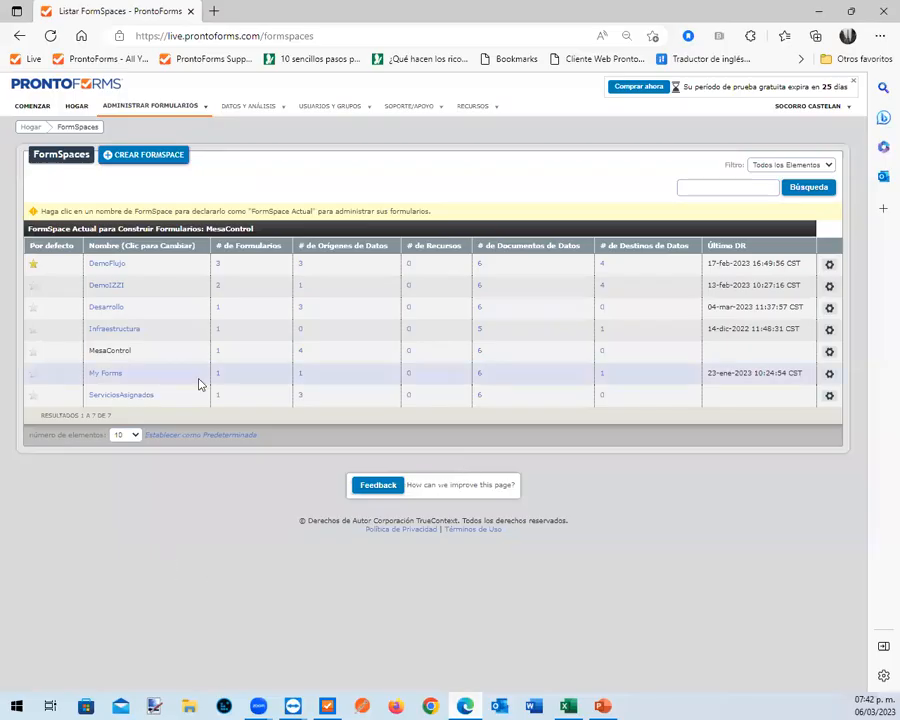
{"action": "left_click", "coordinate": [217, 351]}
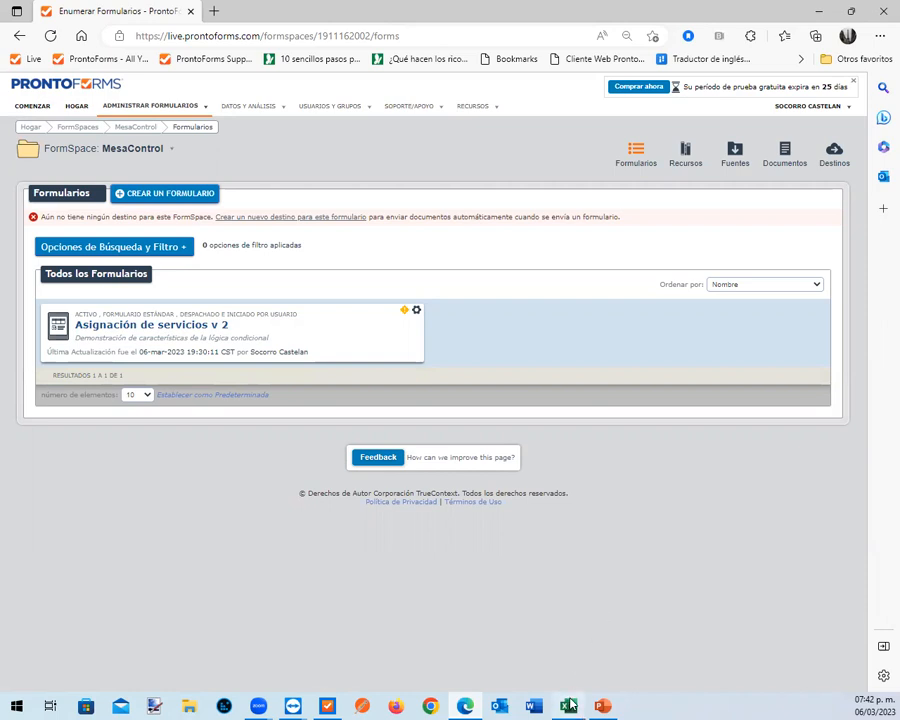
Switch to the BD_TecnicosCampo workbook in Excel, widen column B to fit its entries, and review the nombre and username headers
{"action": "mouse_move", "coordinate": [570, 705]}
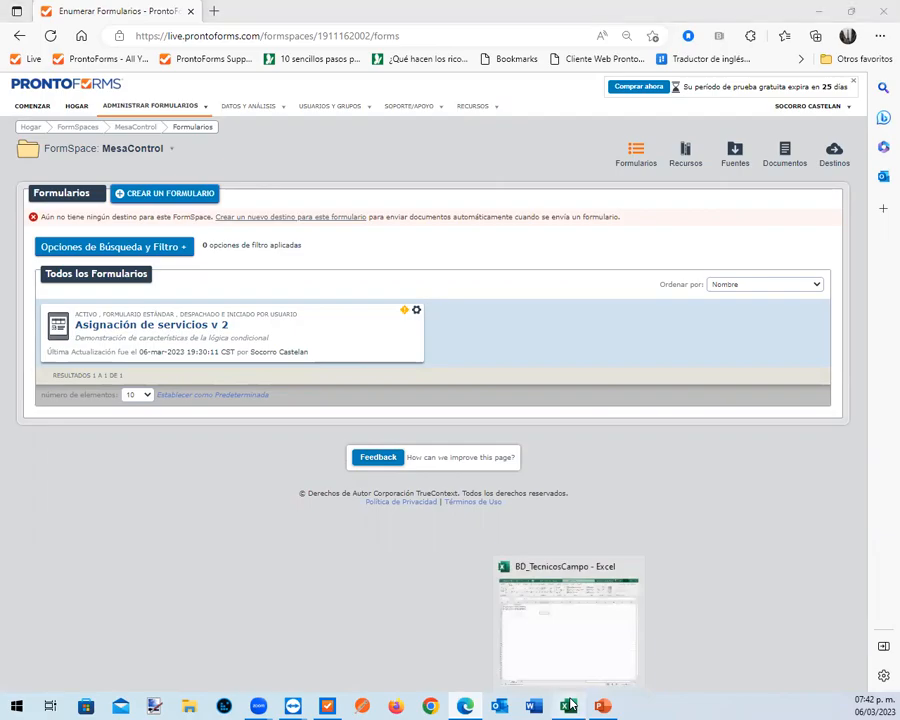
{"action": "left_click", "coordinate": [570, 706]}
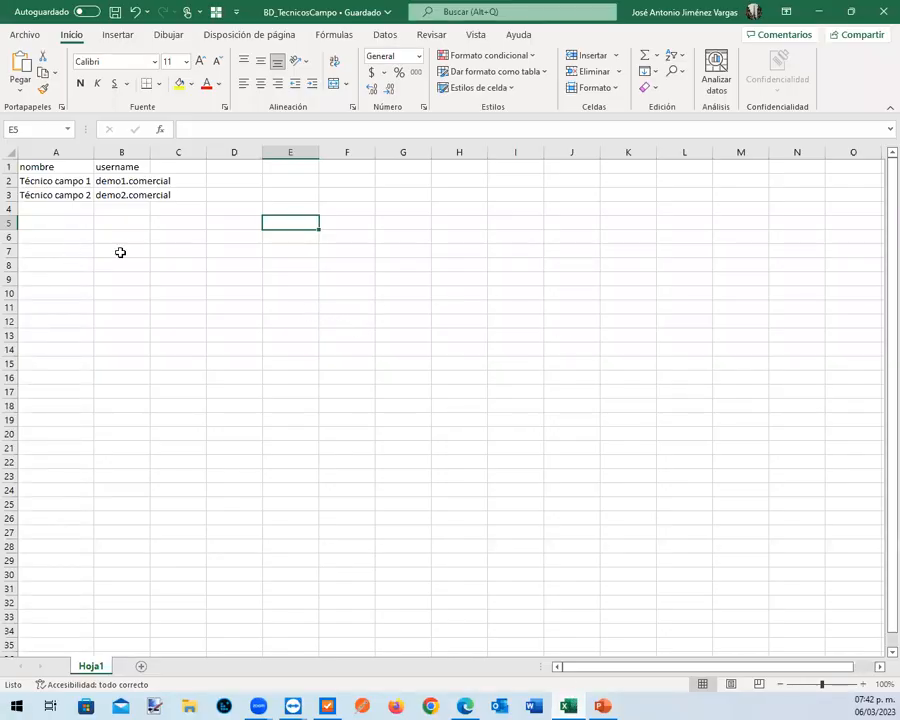
{"action": "left_click_drag", "start_coordinate": [150, 151], "coordinate": [174, 151]}
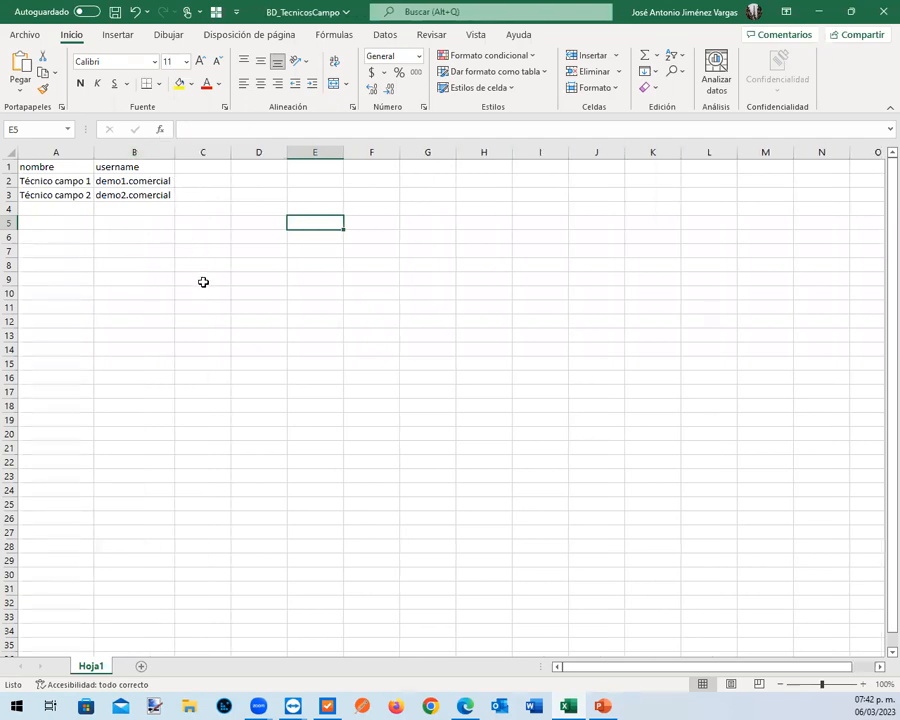
{"action": "left_click", "coordinate": [63, 167]}
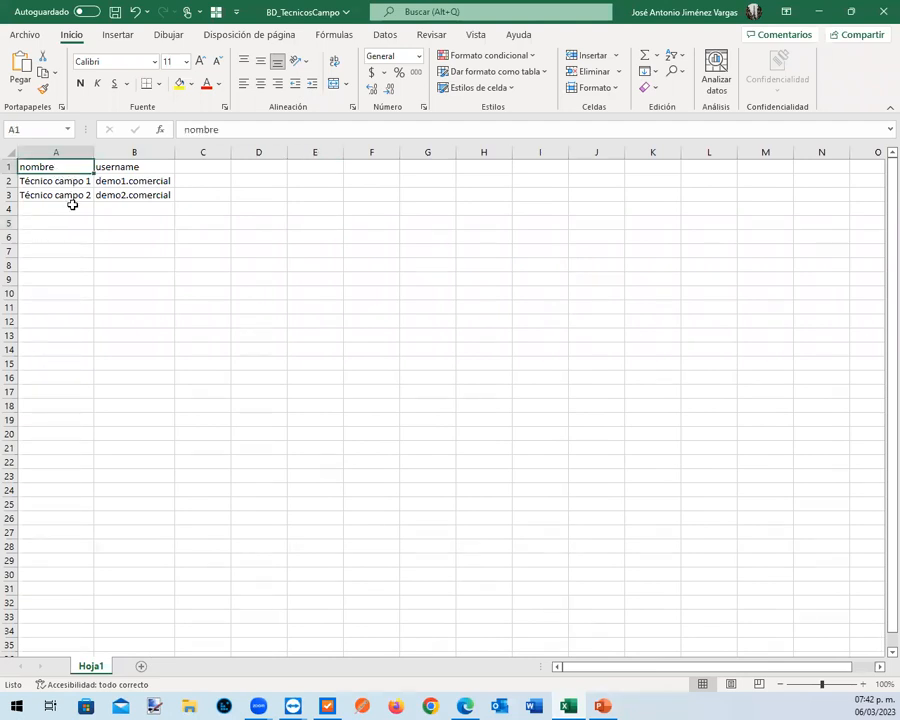
{"action": "left_click", "coordinate": [148, 164]}
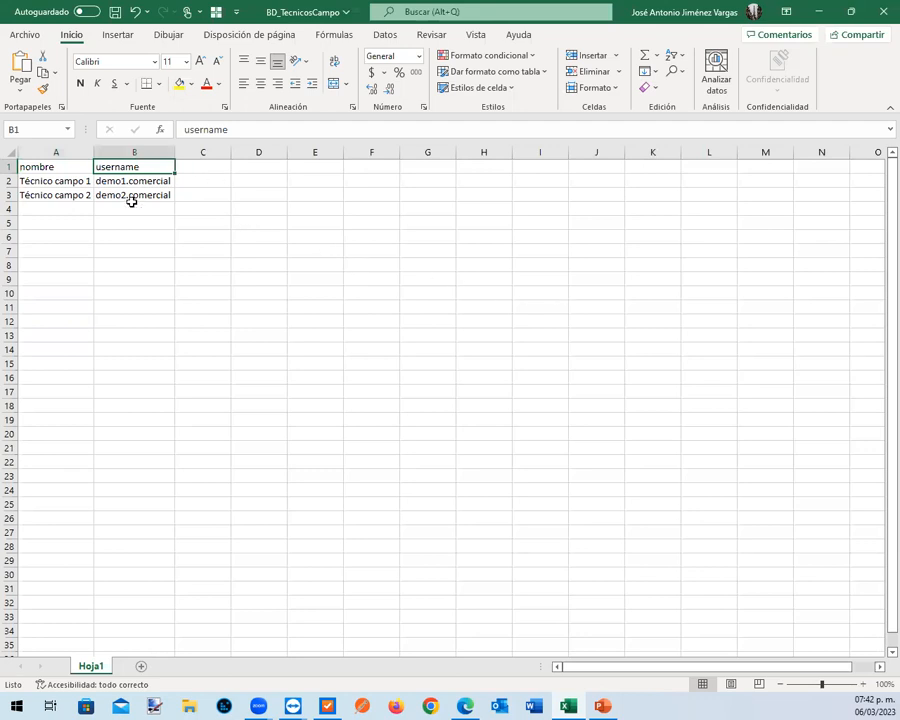
{"action": "left_click", "coordinate": [819, 11]}
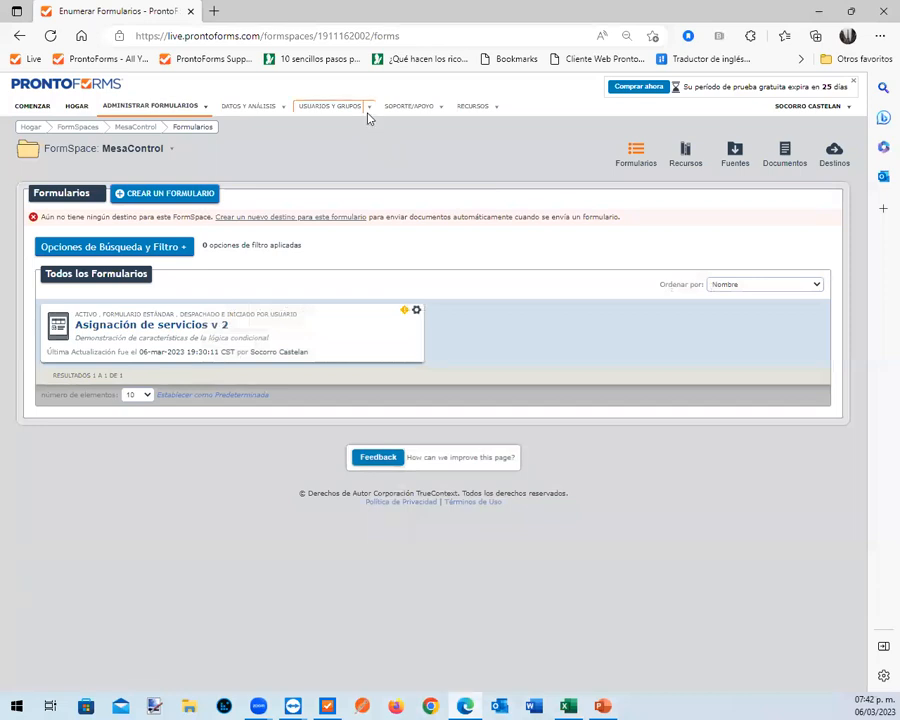
Open the ProntoForms user list in a new browser tab and examine the usernames, highlighting the mobile-only user's
{"action": "left_click", "coordinate": [369, 106]}
{"action": "mouse_move", "coordinate": [373, 127]}
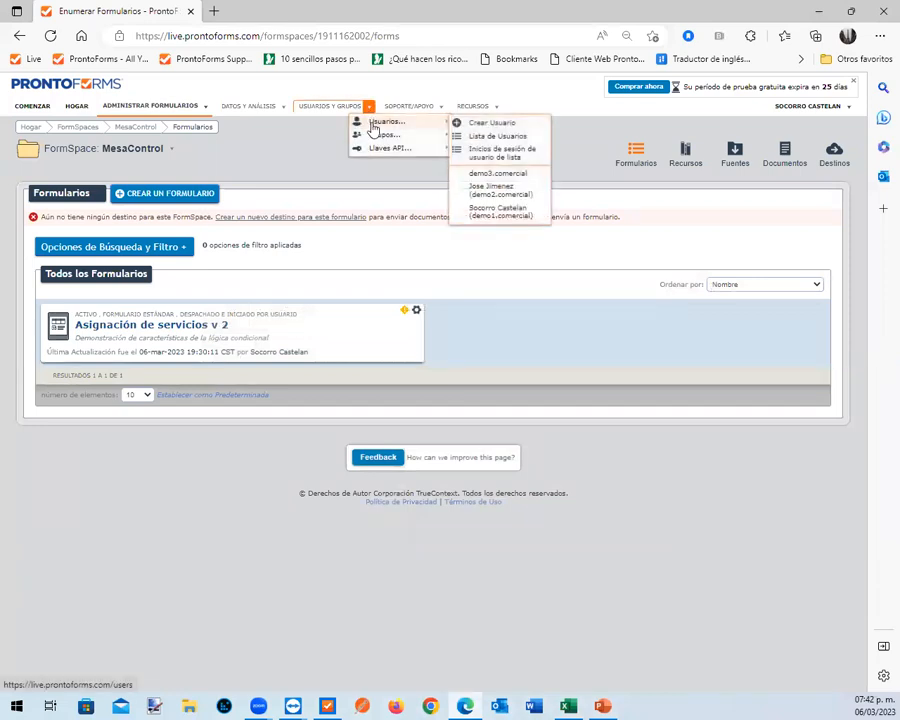
{"action": "right_click", "coordinate": [503, 136]}
{"action": "left_click", "coordinate": [590, 148]}
{"action": "left_click", "coordinate": [267, 13]}
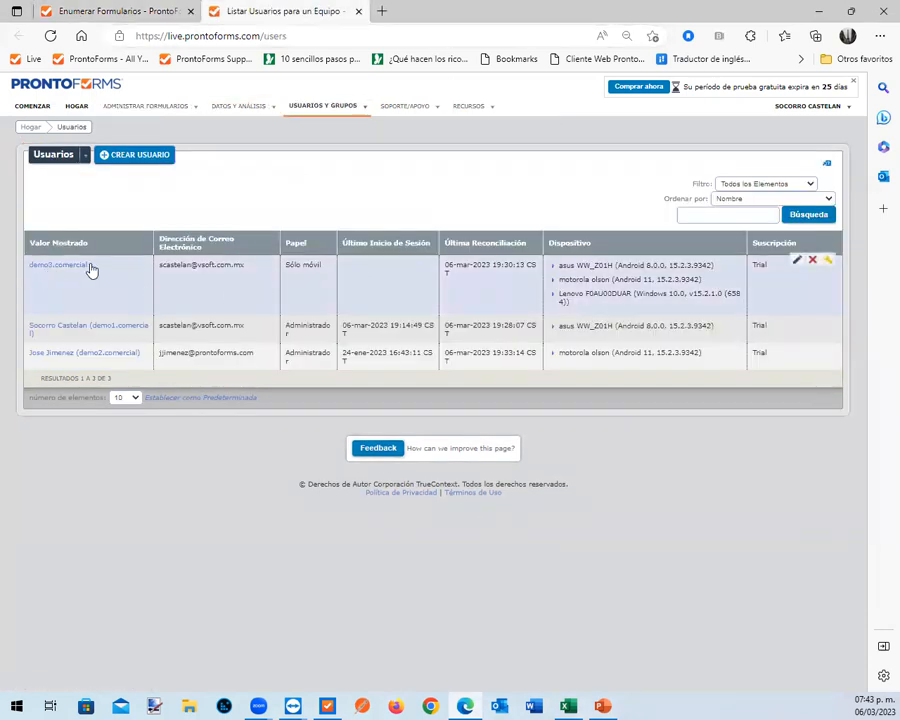
{"action": "left_click_drag", "start_coordinate": [110, 265], "coordinate": [27, 265]}
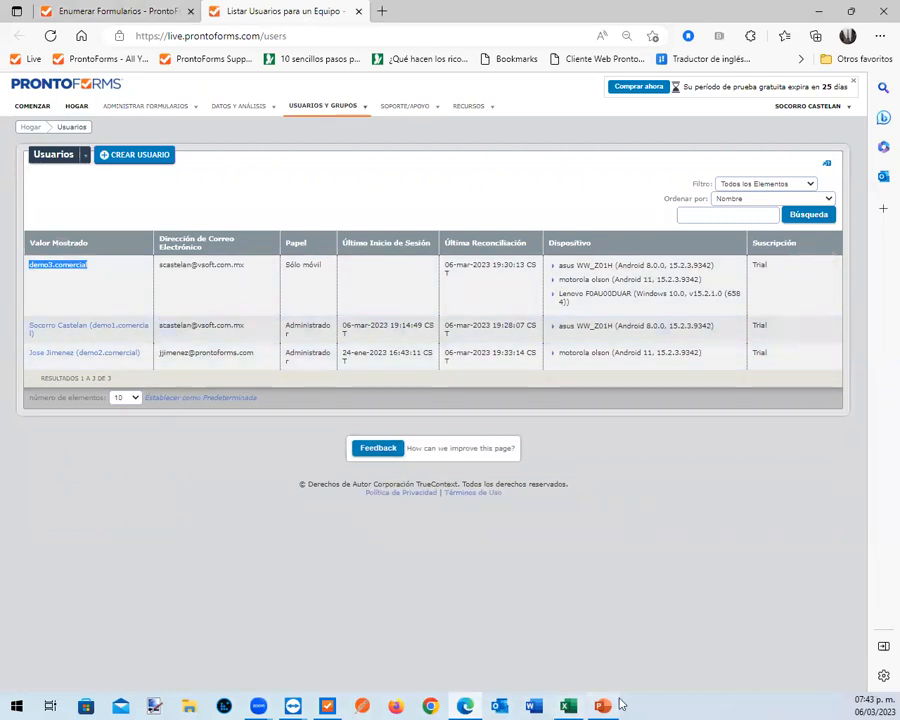
Recheck the BD_TecnicosCampo workbook in Excel and look for the matching data source in the MesaControl FormSpace
{"action": "key", "text": "alt+Tab"}
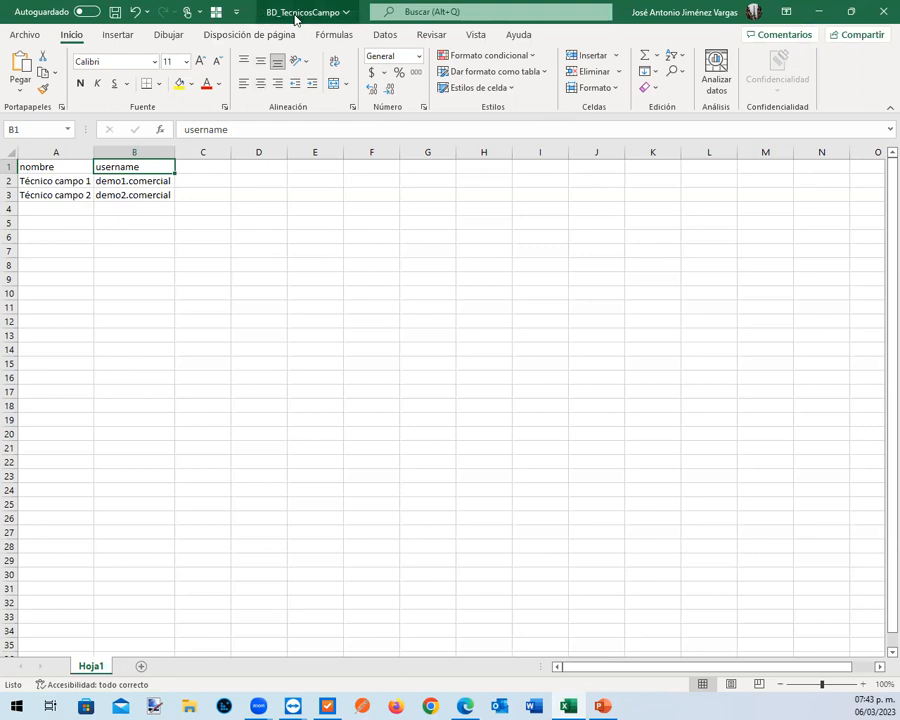
{"action": "left_click", "coordinate": [820, 12]}
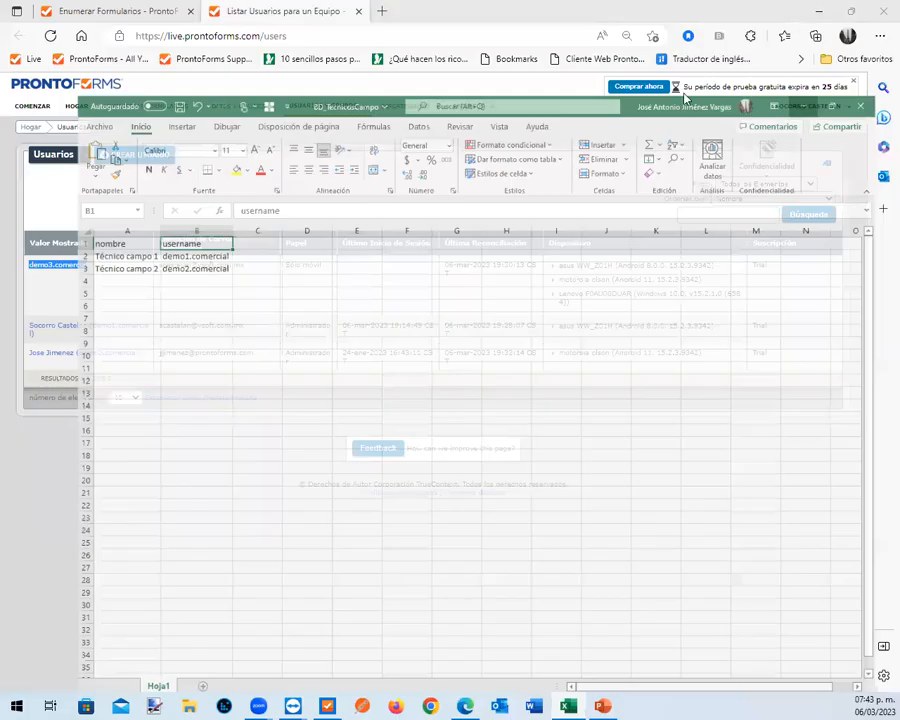
{"action": "left_click", "coordinate": [120, 11]}
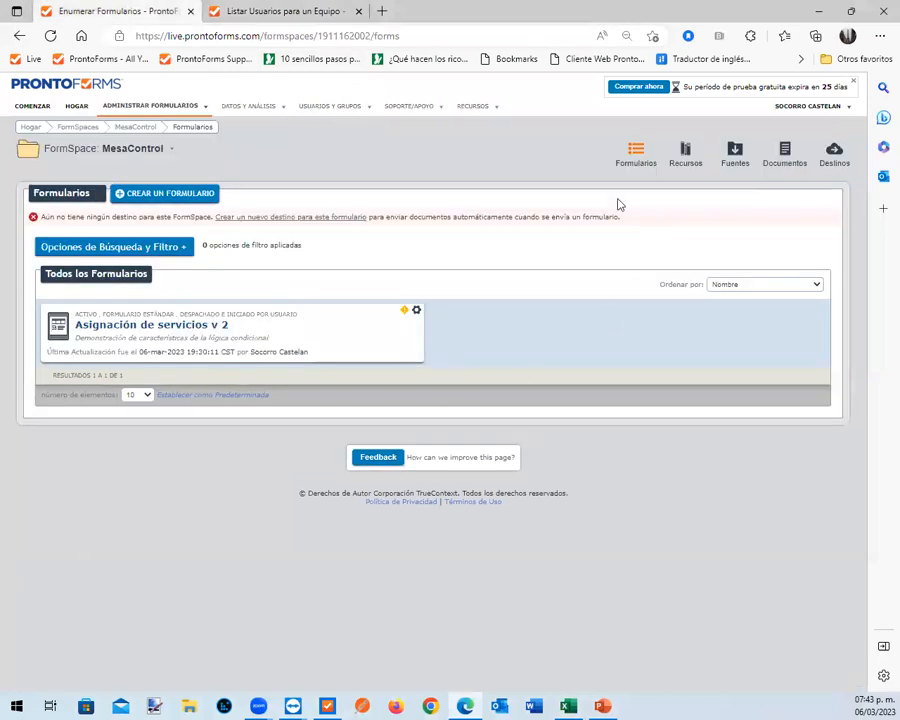
{"action": "left_click", "coordinate": [738, 158]}
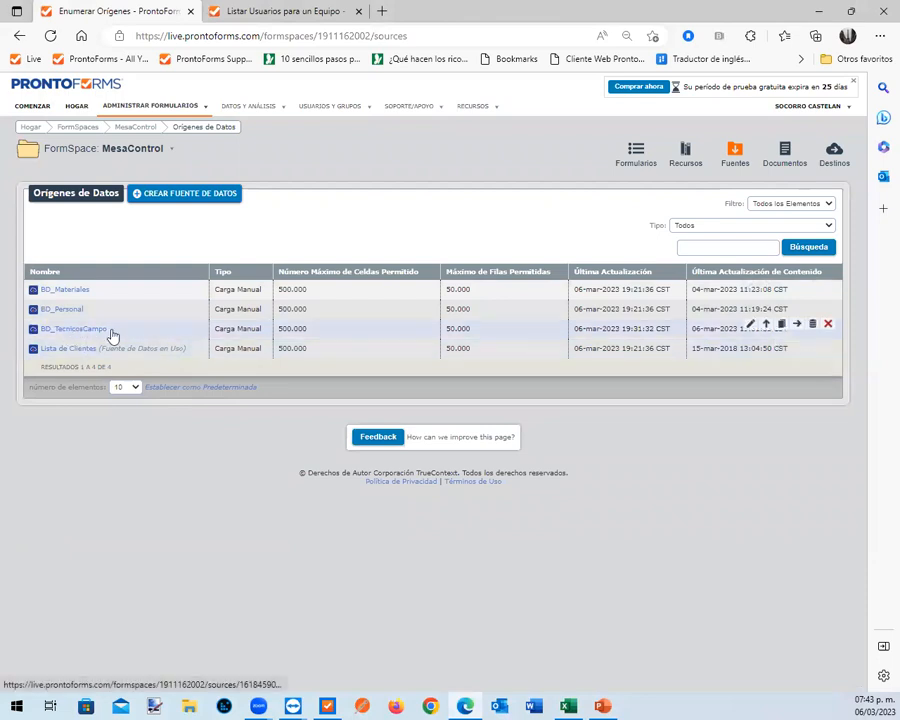
Open the Asignación de servicios form from the MesaControl forms list for editing
{"action": "left_click", "coordinate": [636, 155]}
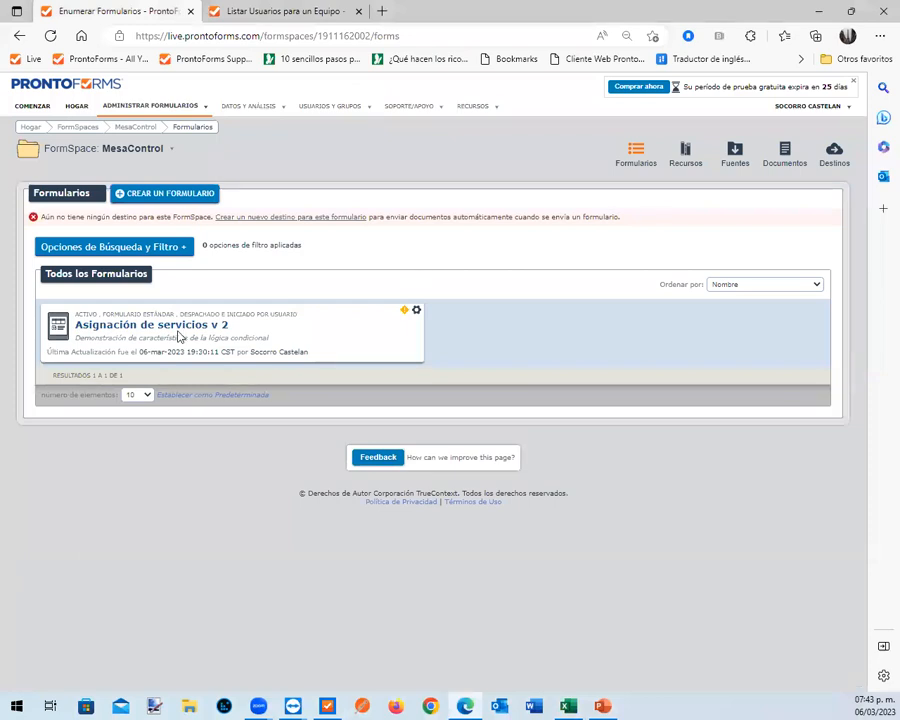
{"action": "left_click", "coordinate": [180, 332]}
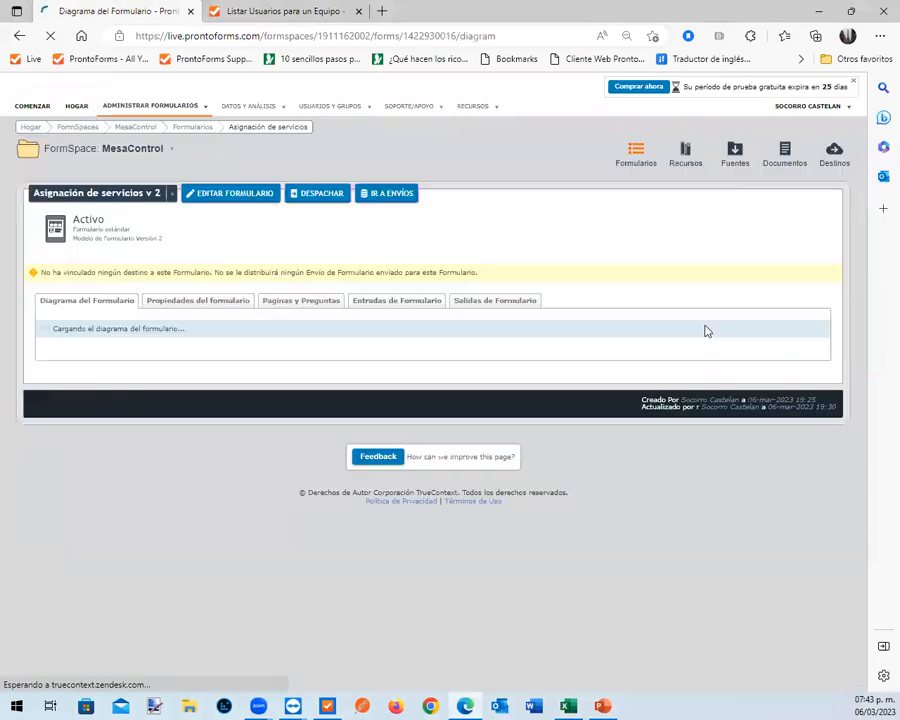
{"action": "left_click", "coordinate": [243, 196]}
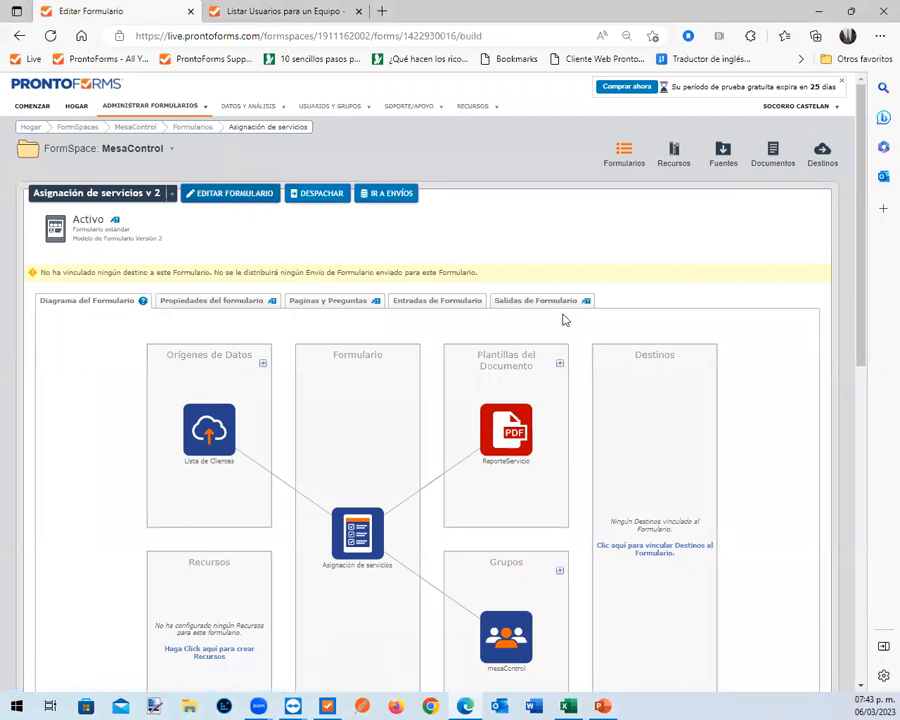
Add a required dropdown list question with the text "Técnico asignado" and the unique identifier TecnicoAsignado after Detalle del servicio
{"action": "scroll", "coordinate": [532, 385], "scroll_direction": "down", "scroll_amount": 5}
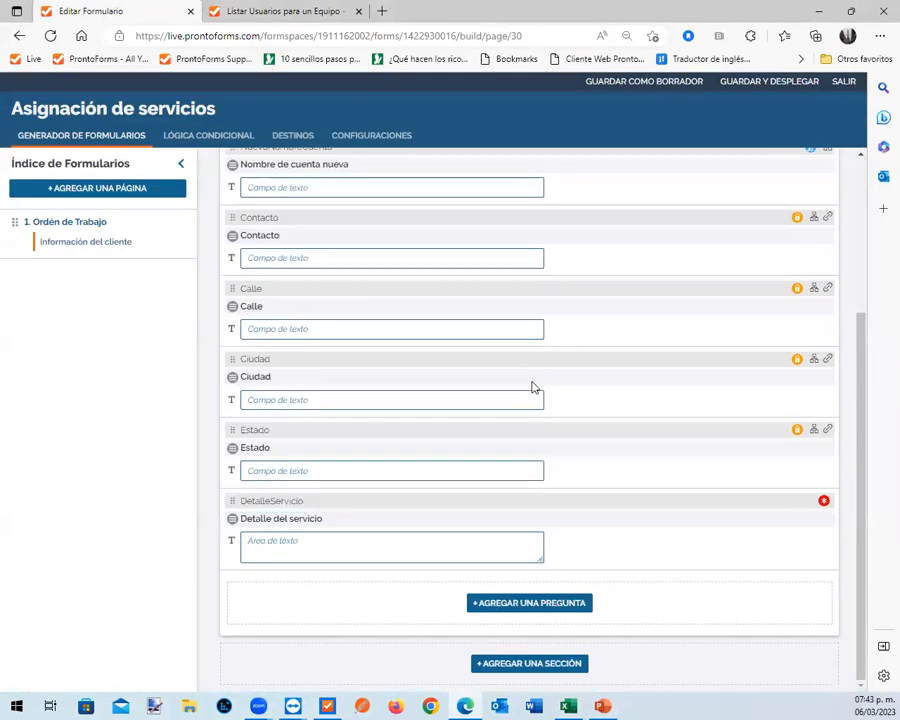
{"action": "left_click", "coordinate": [549, 603]}
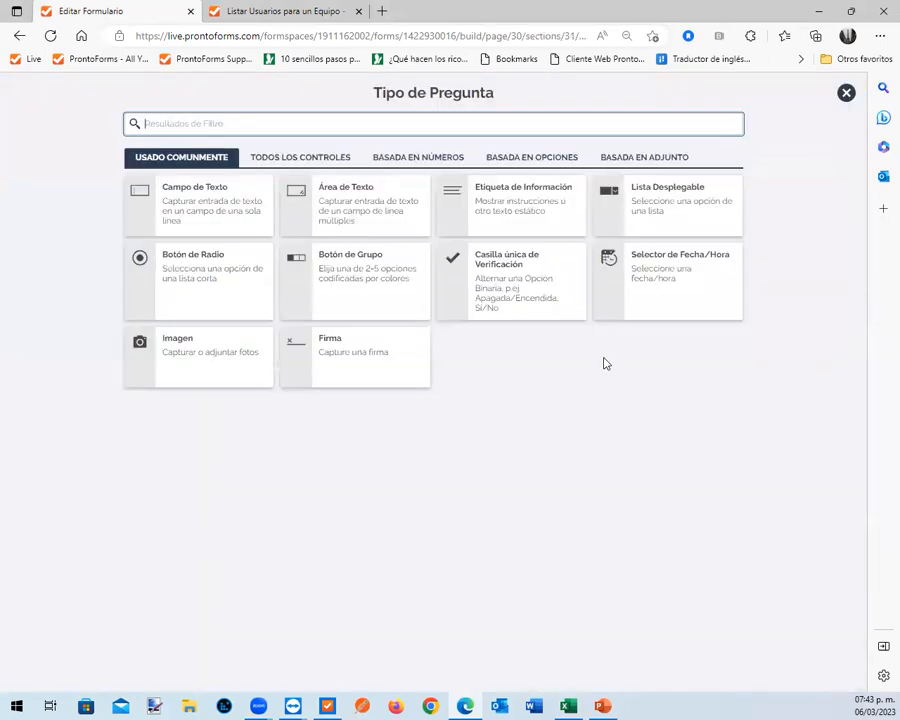
{"action": "left_click", "coordinate": [688, 206]}
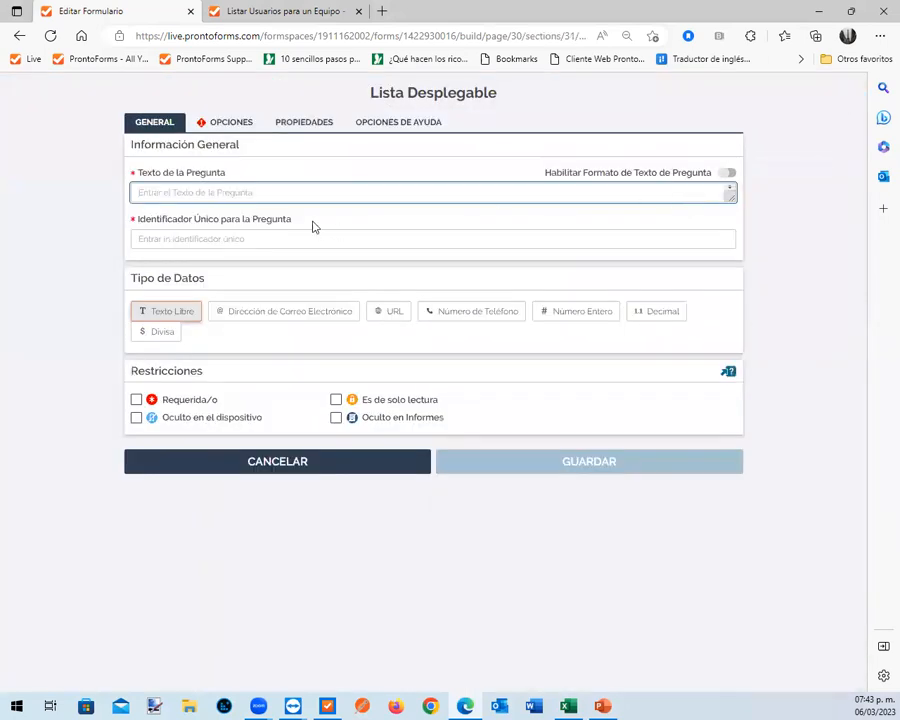
{"action": "type", "text": "Tecnico asignado"}
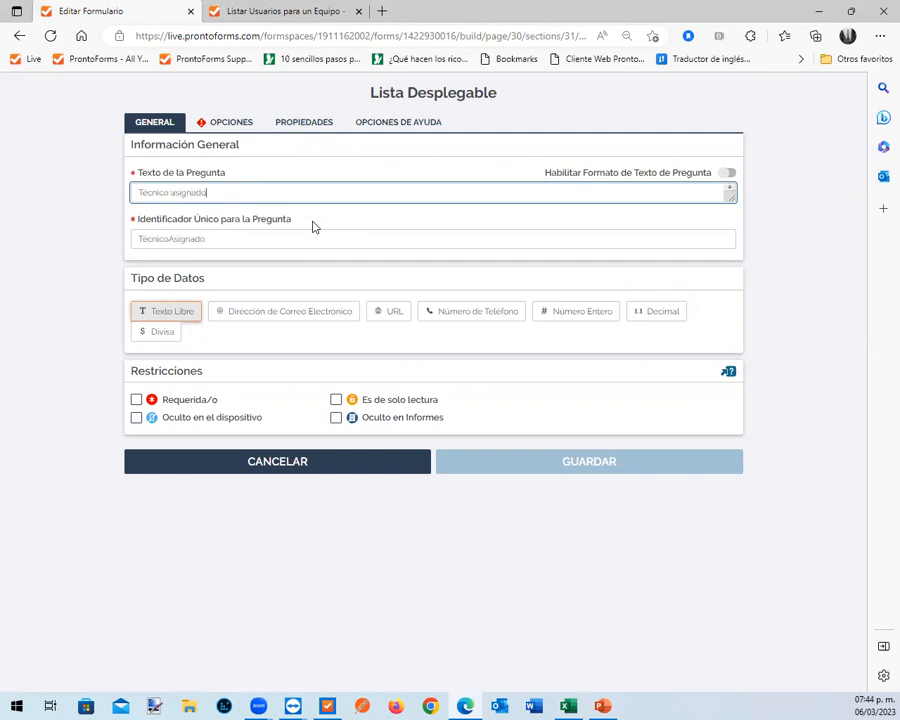
{"action": "left_click", "coordinate": [143, 239]}
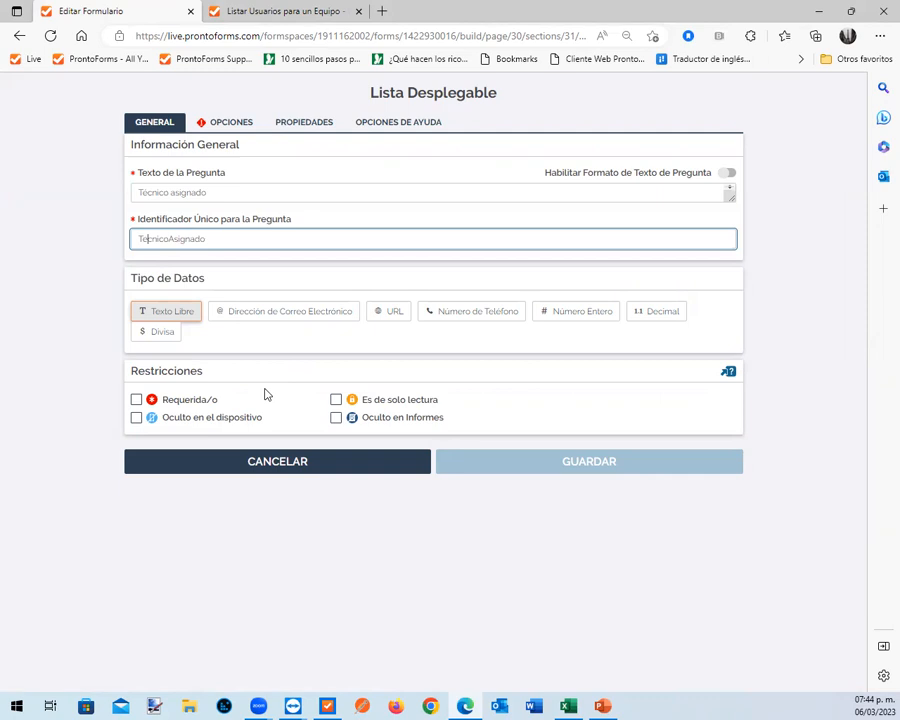
{"action": "left_click", "coordinate": [137, 400]}
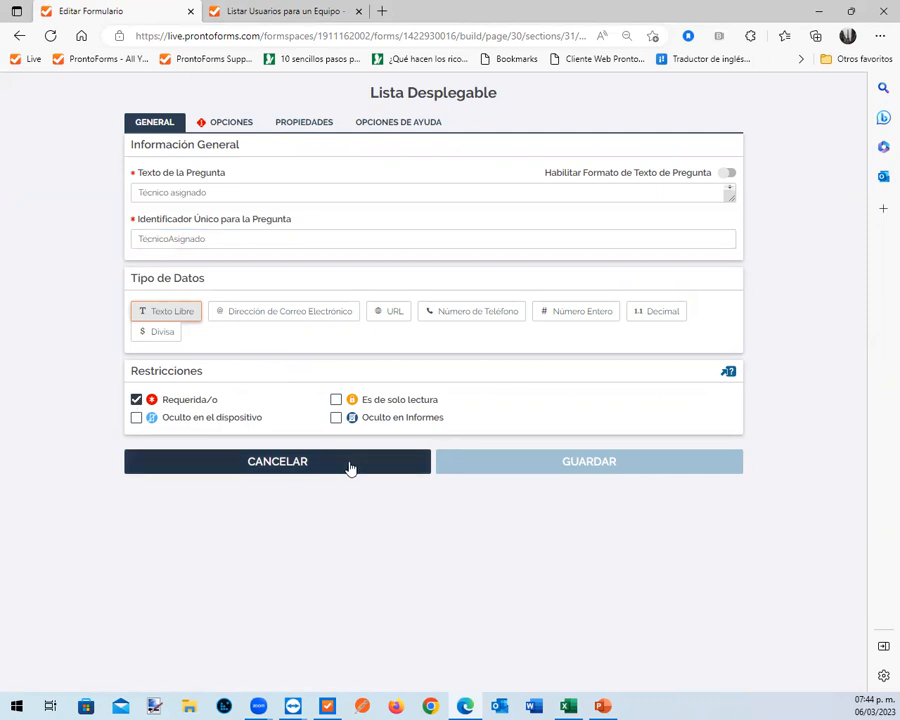
Populate the dropdown's options from the BD_TecnicosCampo data source, showing the nombre column, and save the question
{"action": "left_click", "coordinate": [231, 123]}
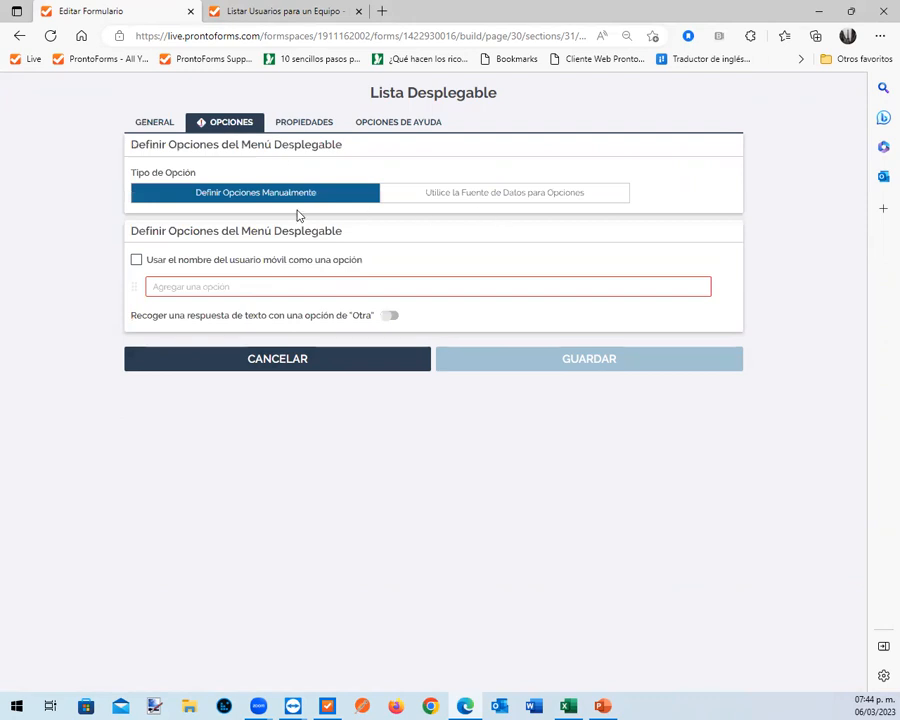
{"action": "left_click", "coordinate": [560, 196]}
{"action": "left_click", "coordinate": [533, 282]}
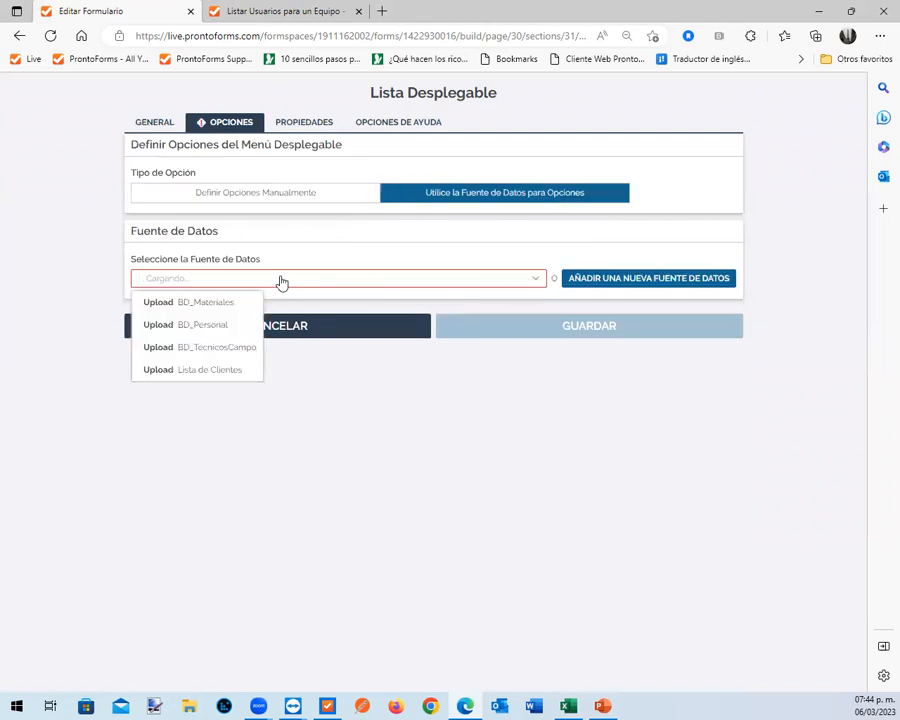
{"action": "left_click", "coordinate": [233, 349]}
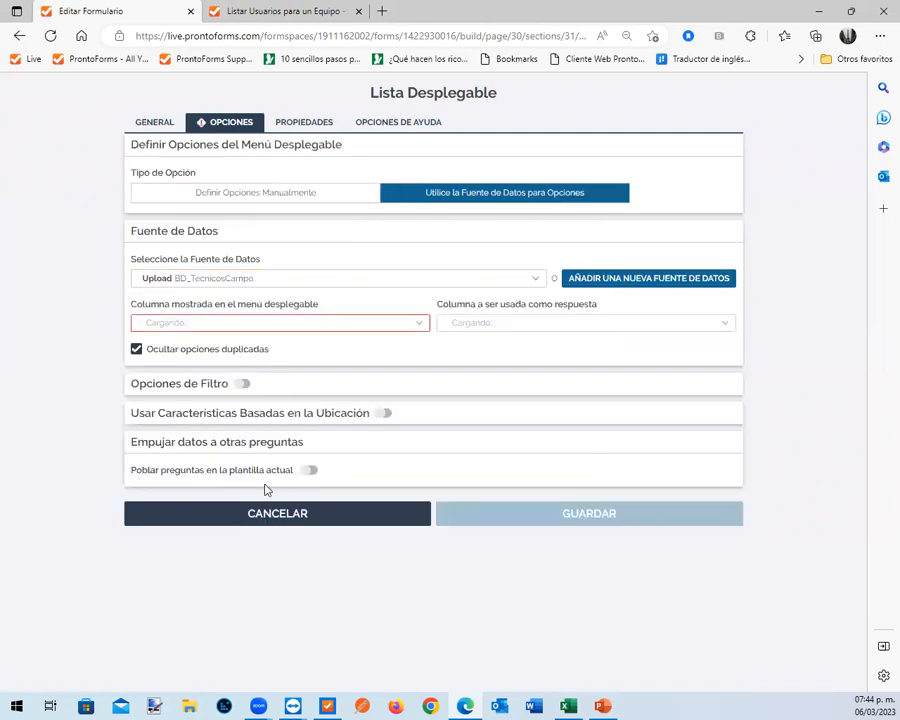
{"action": "left_click", "coordinate": [405, 330]}
{"action": "left_click", "coordinate": [171, 350]}
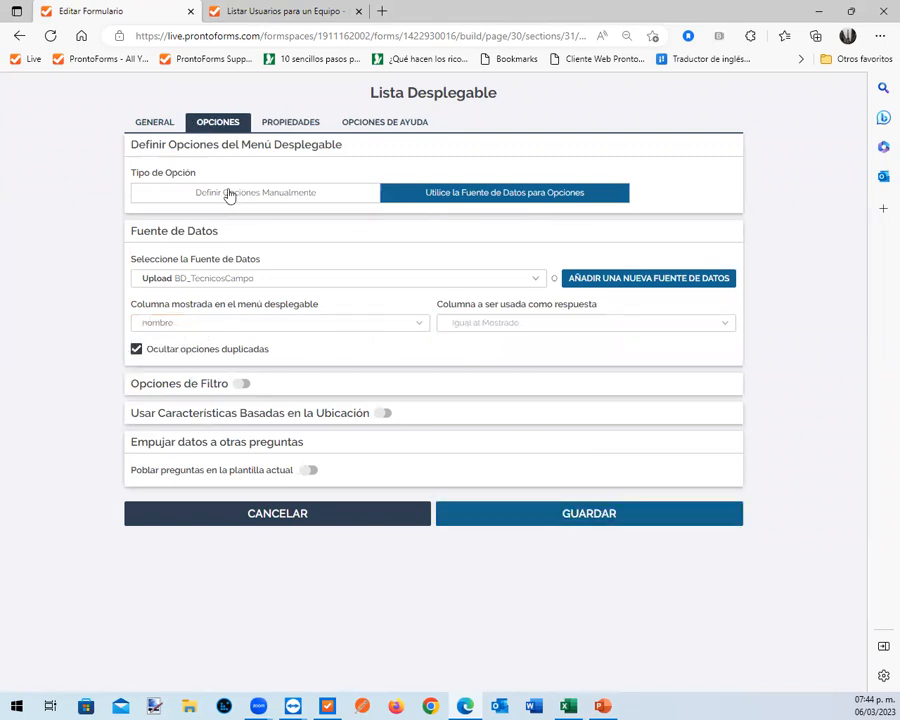
{"action": "left_click", "coordinate": [581, 515]}
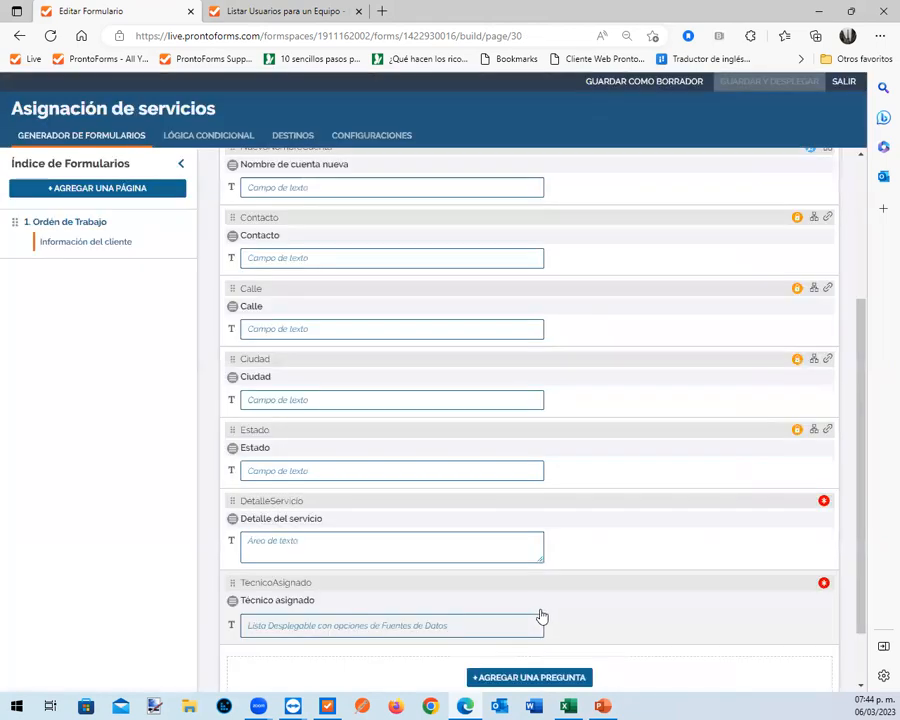
{"action": "scroll", "coordinate": [536, 614], "scroll_direction": "down", "scroll_amount": 2}
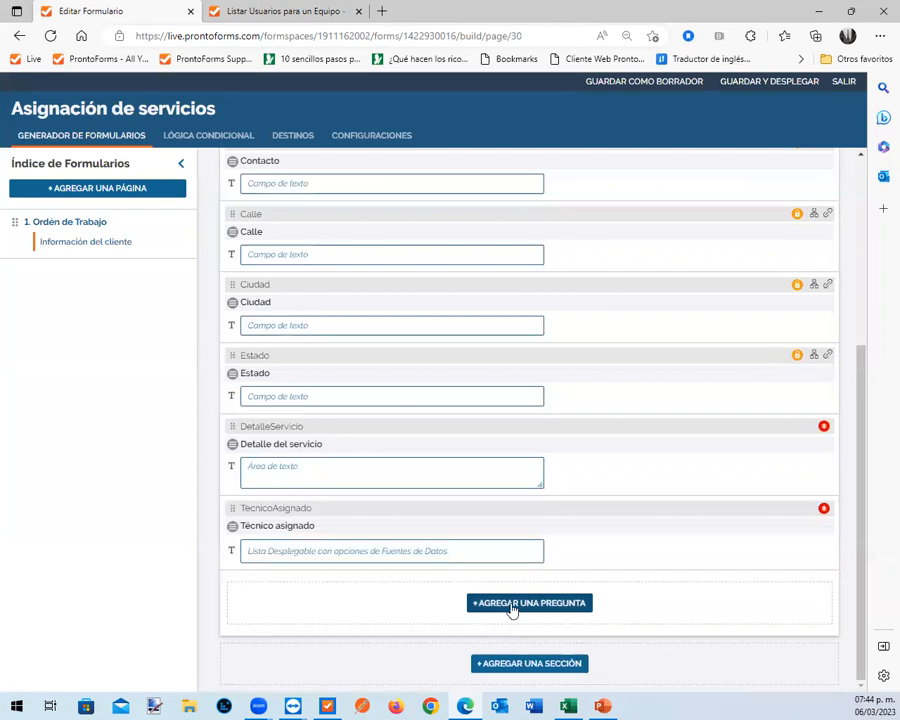
Add a read-only text field question after Técnico asignado, with "usernamedestino" as both question text and unique identifier, and save it
{"action": "left_click", "coordinate": [512, 606]}
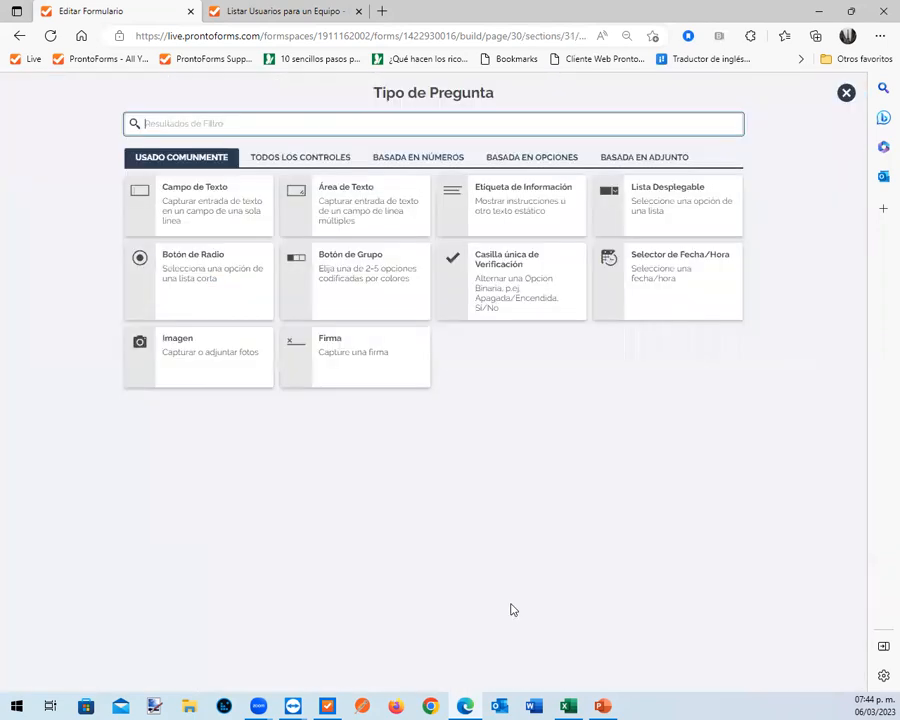
{"action": "left_click", "coordinate": [188, 202]}
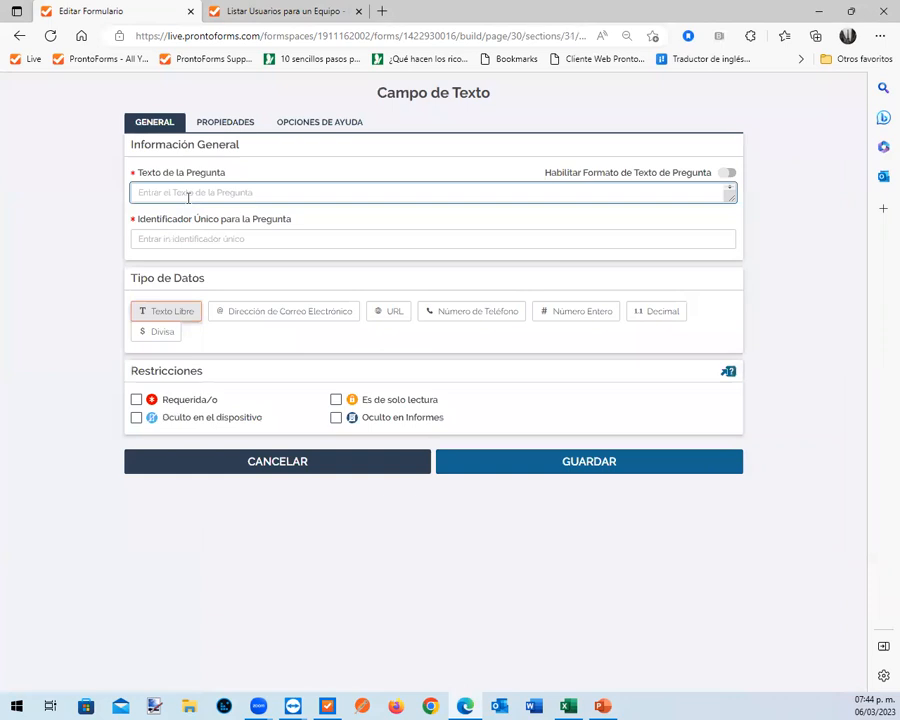
{"action": "type", "text": "Username"}
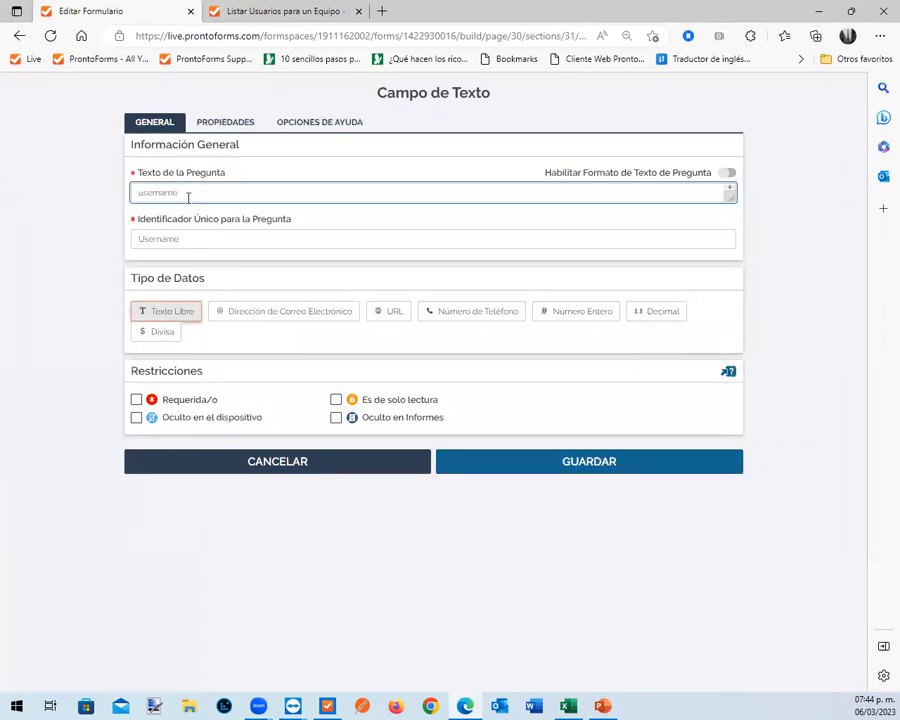
{"action": "type", "text": "destino"}
{"action": "left_click", "coordinate": [141, 238]}
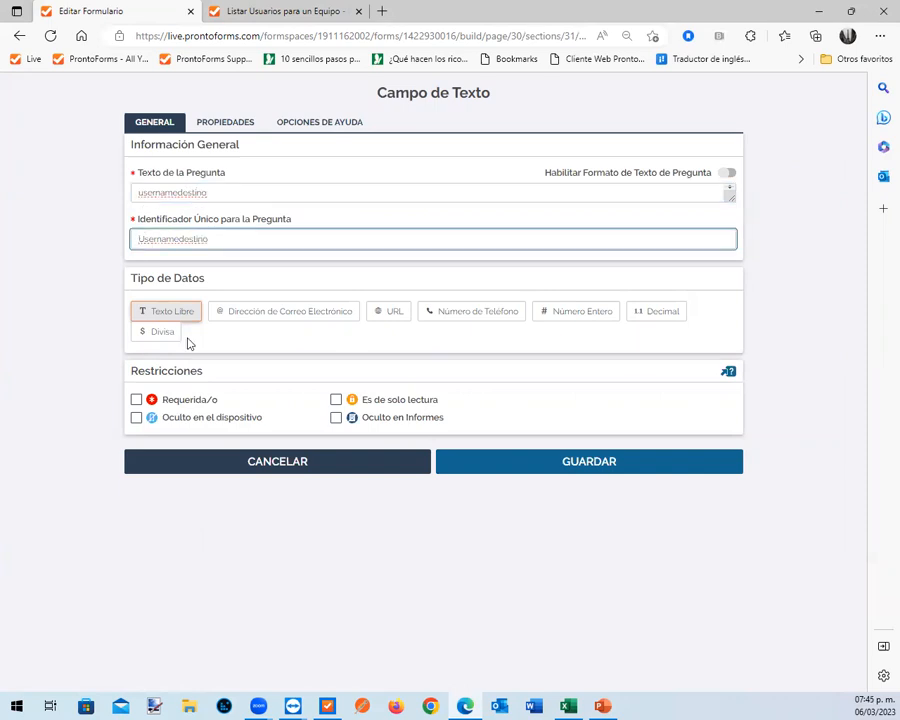
{"action": "key", "text": "Delete"}
{"action": "type", "text": "u"}
{"action": "left_click", "coordinate": [336, 401]}
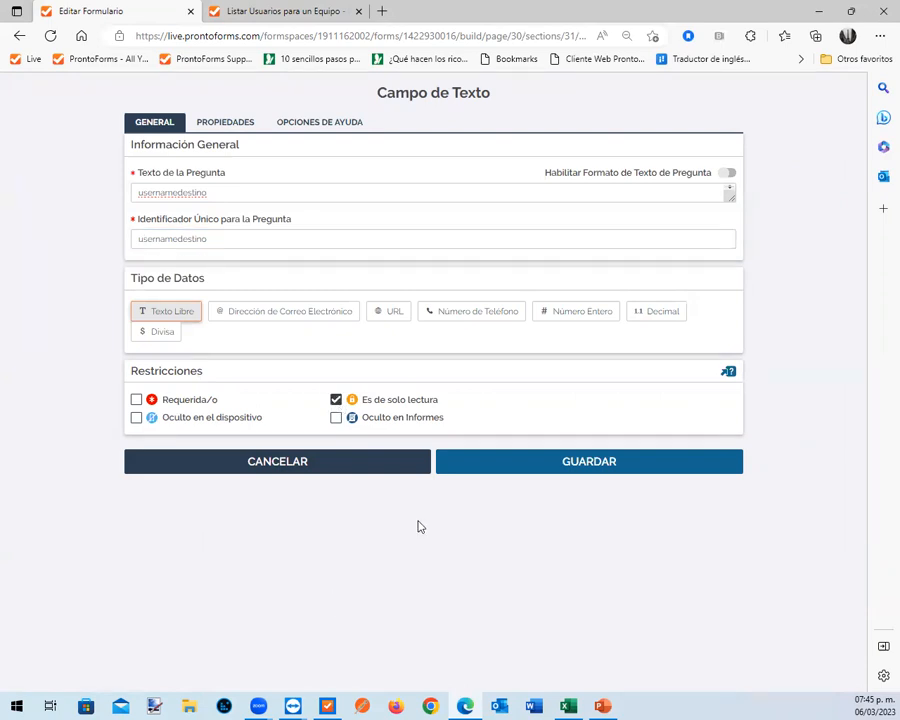
{"action": "left_click", "coordinate": [595, 463]}
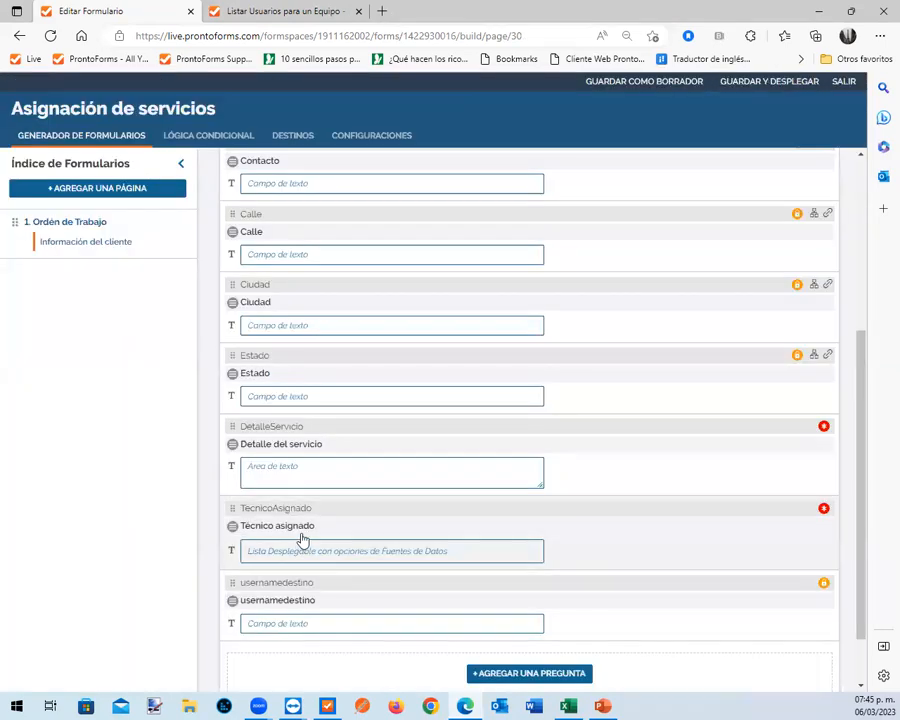
Make the Técnico asignado dropdown populate usernamedestino from the username column, save the question, and deploy the form
{"action": "left_click", "coordinate": [304, 542]}
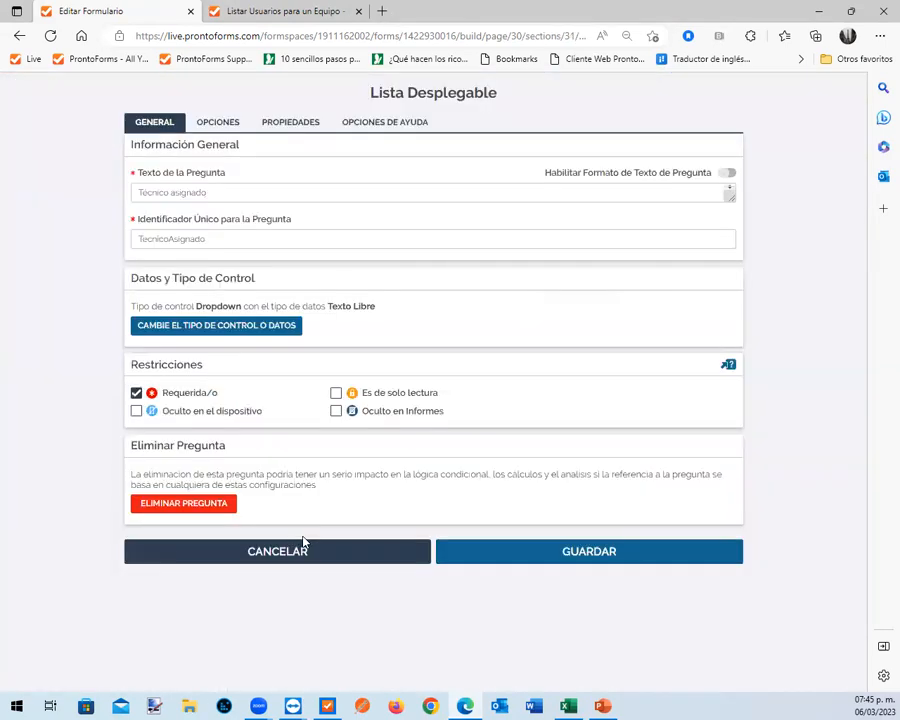
{"action": "left_click", "coordinate": [220, 123]}
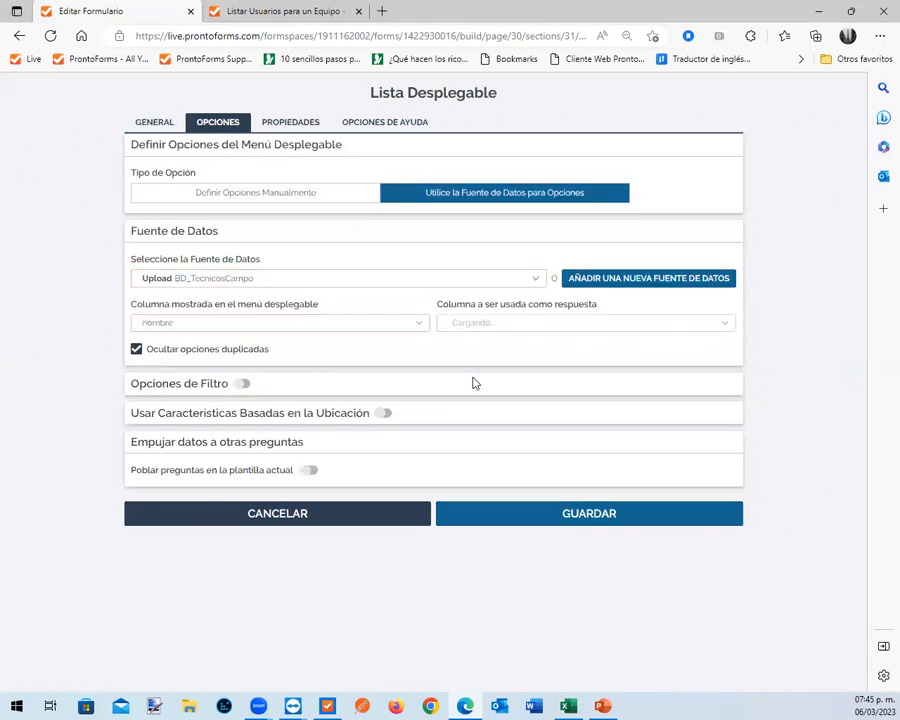
{"action": "left_click", "coordinate": [308, 471]}
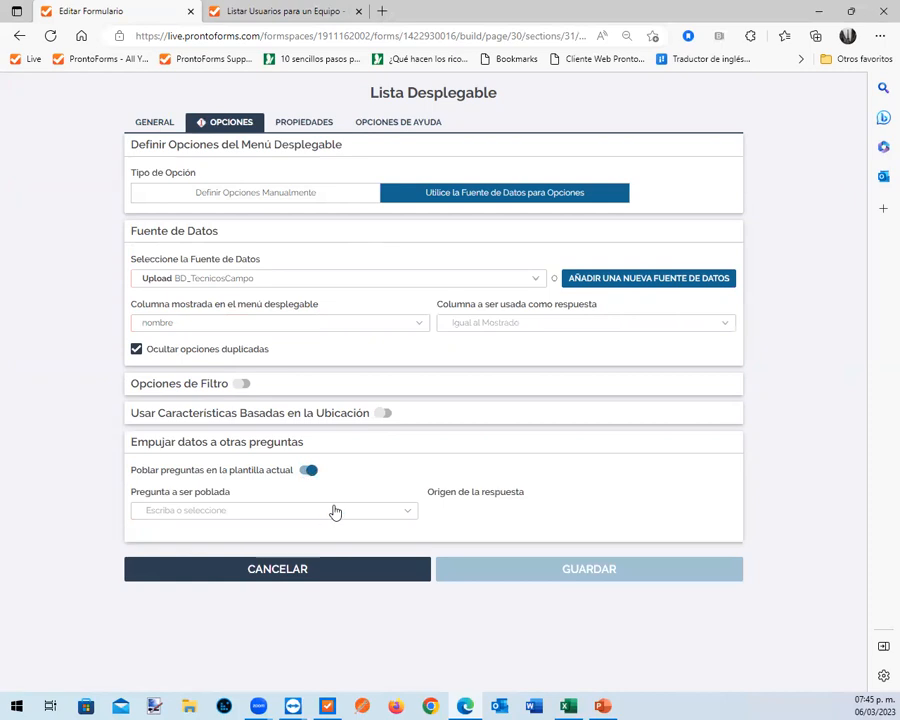
{"action": "left_click", "coordinate": [413, 514]}
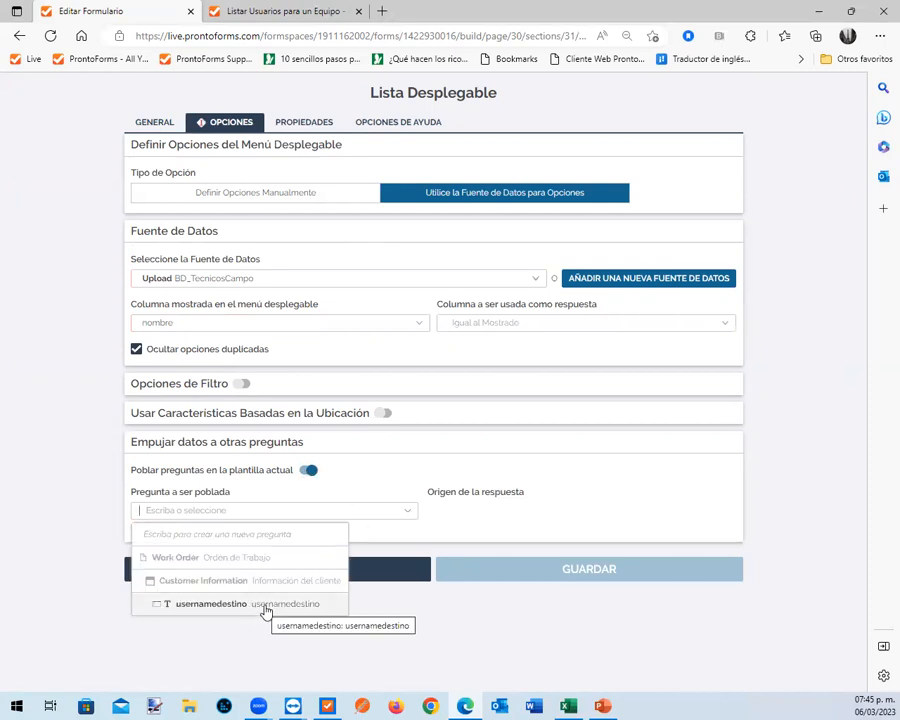
{"action": "left_click", "coordinate": [320, 606]}
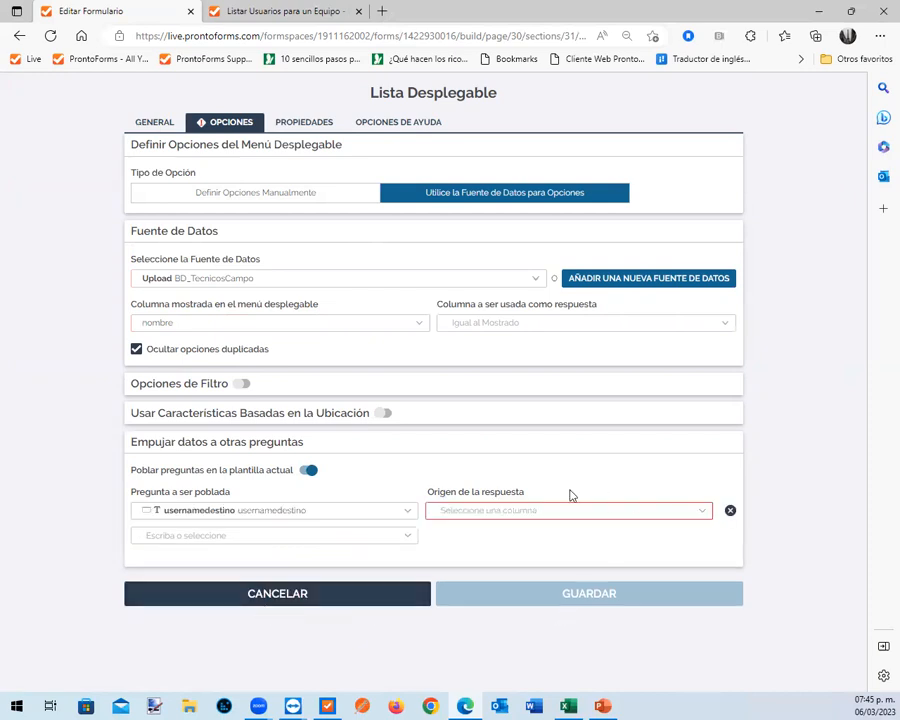
{"action": "left_click", "coordinate": [524, 515]}
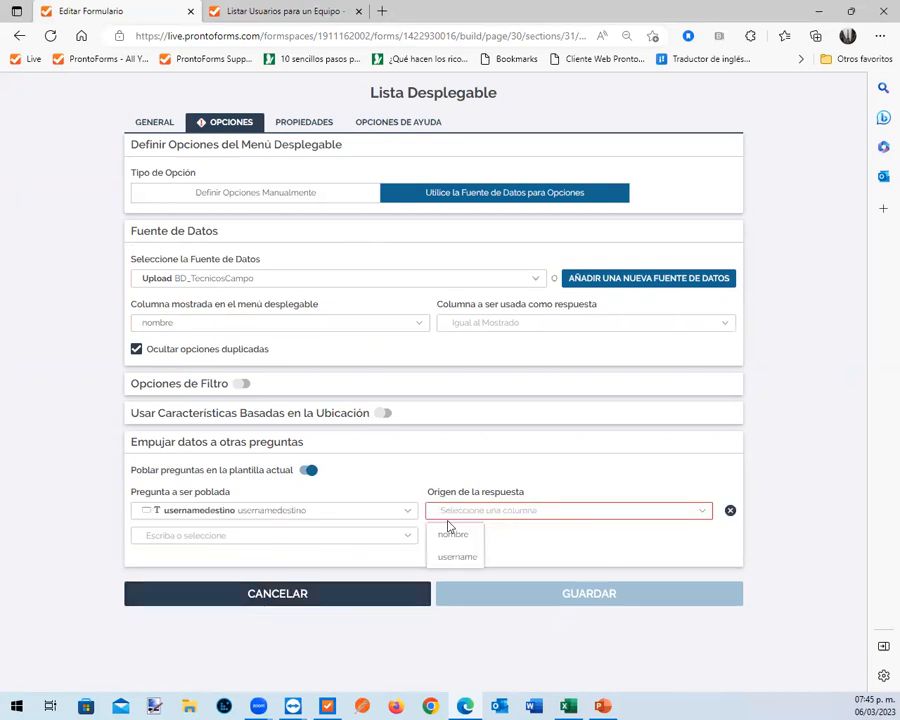
{"action": "left_click", "coordinate": [448, 560]}
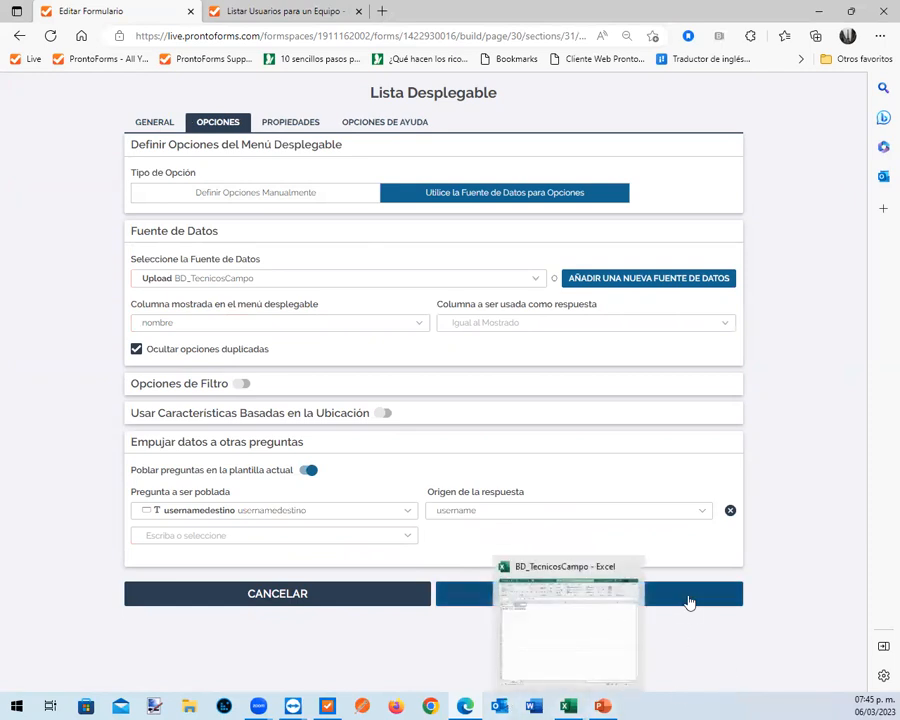
{"action": "left_click", "coordinate": [615, 598]}
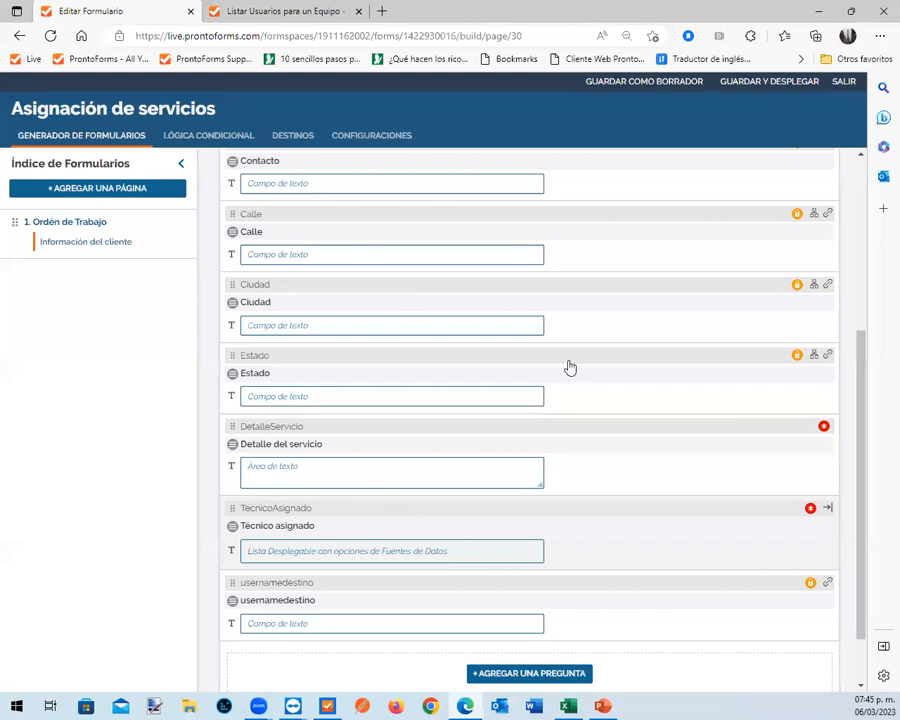
{"action": "left_click", "coordinate": [777, 89]}
{"action": "left_click", "coordinate": [614, 460]}
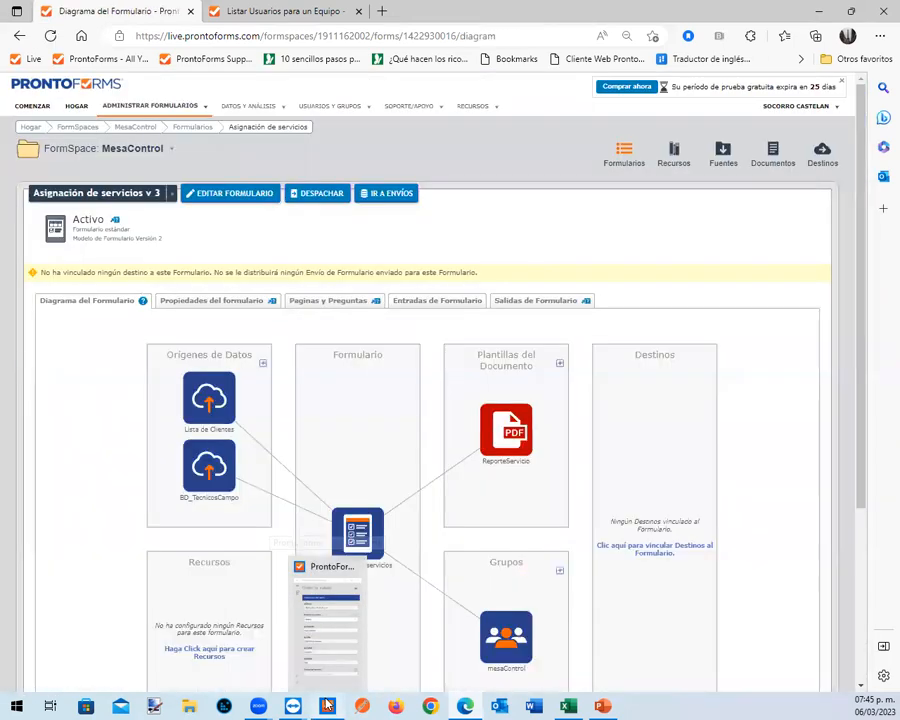
Switch to the ProntoForms Mobile Forms app, discard the open work order, and refresh the forms list
{"action": "left_click", "coordinate": [326, 706]}
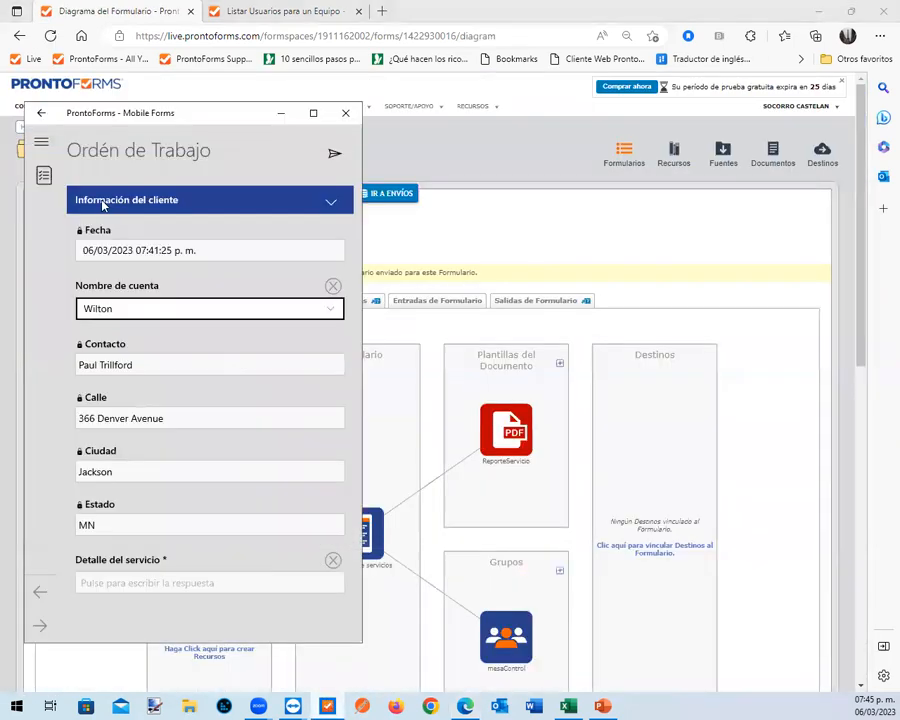
{"action": "left_click", "coordinate": [38, 114]}
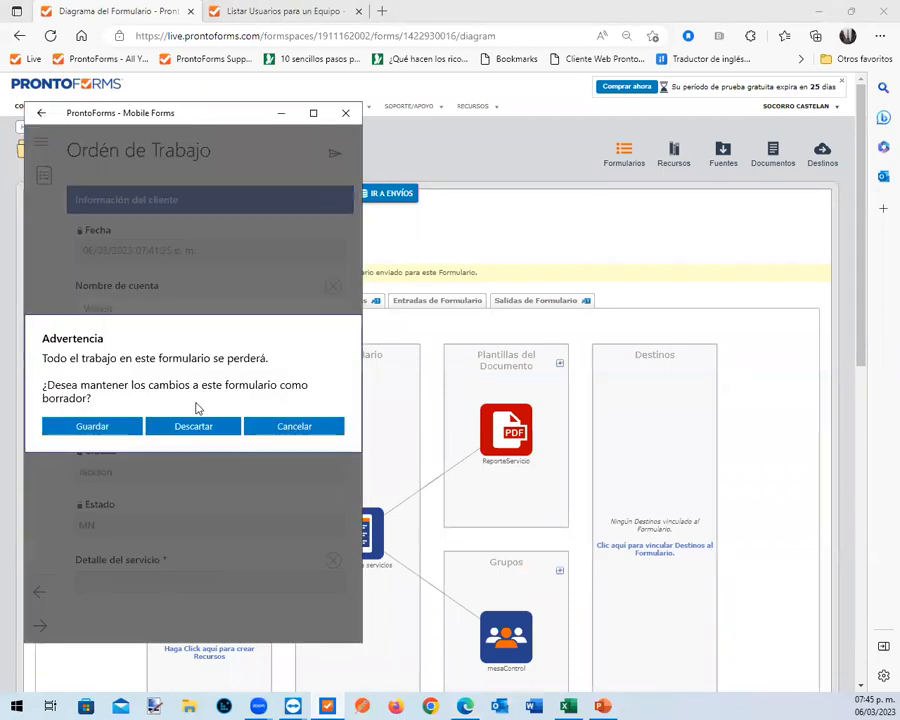
{"action": "left_click", "coordinate": [190, 428]}
{"action": "left_click", "coordinate": [150, 408]}
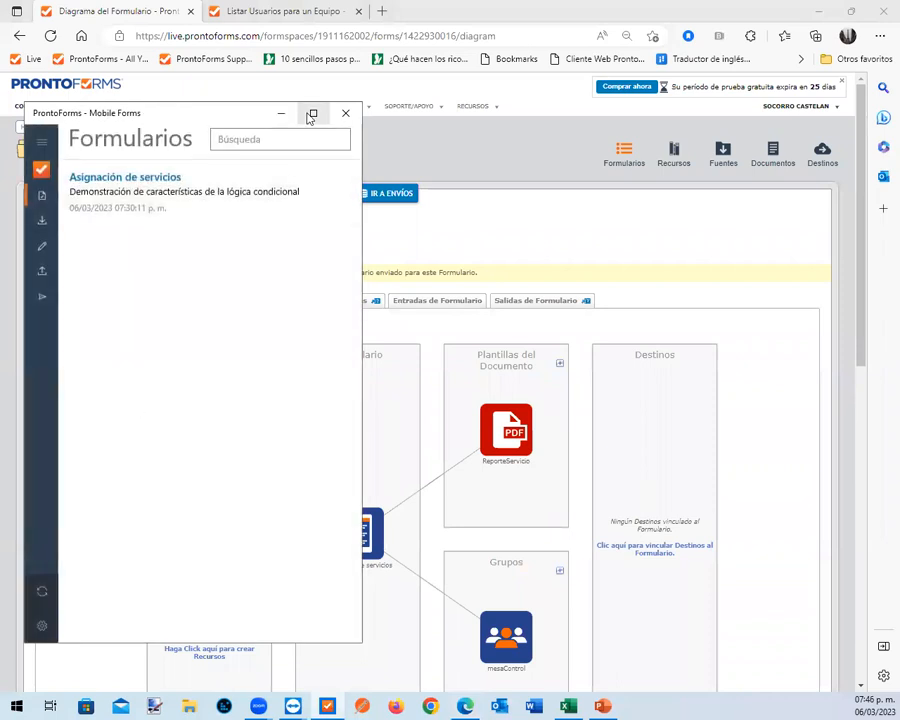
{"action": "left_click", "coordinate": [40, 591]}
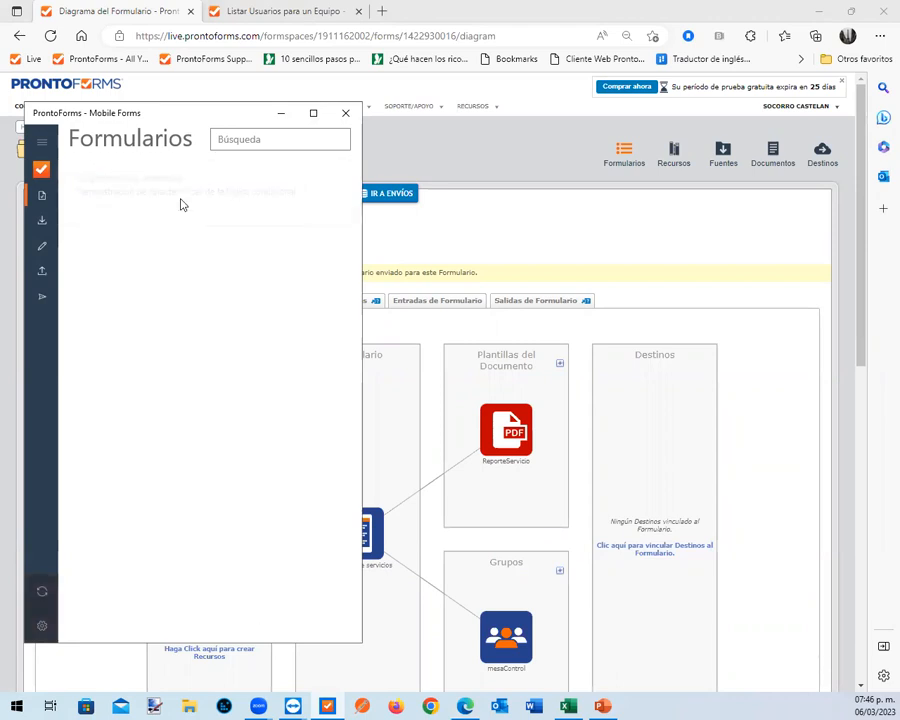
Open Asignación de servicios in the mobile app and test the usernamedestino autofill by choosing Técnico campo 1, then Técnico campo 2
{"action": "left_click", "coordinate": [133, 191]}
{"action": "scroll", "coordinate": [283, 437], "scroll_direction": "down", "scroll_amount": 1}
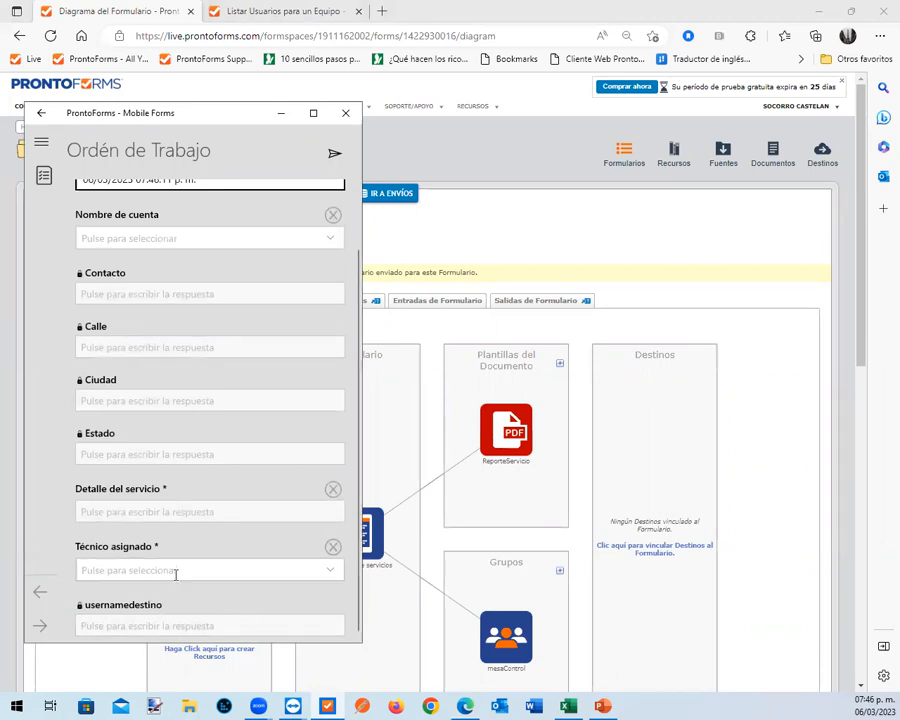
{"action": "left_click", "coordinate": [225, 571]}
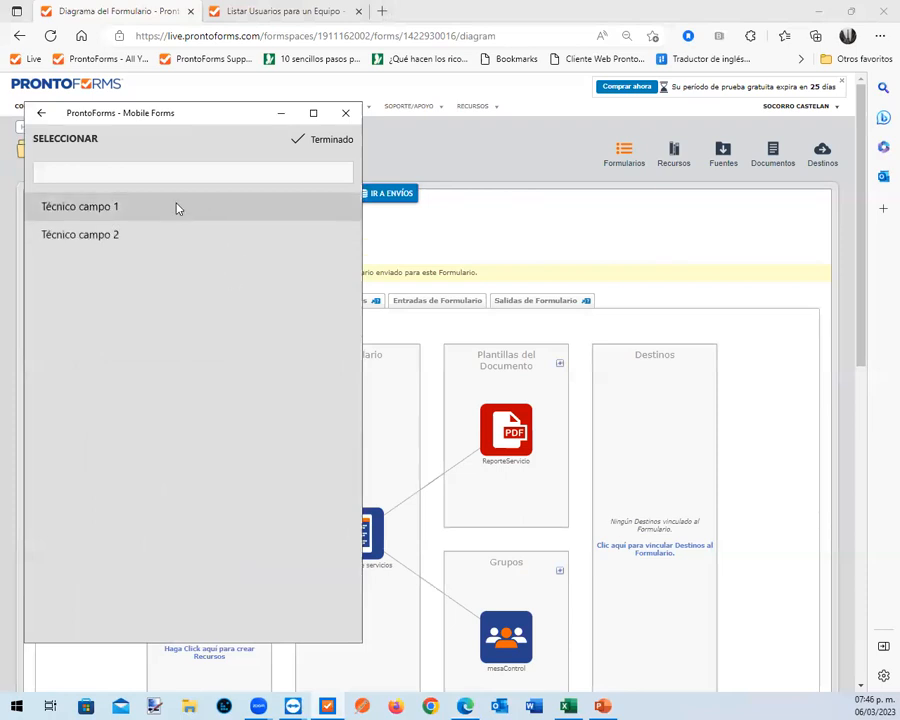
{"action": "left_click", "coordinate": [172, 211]}
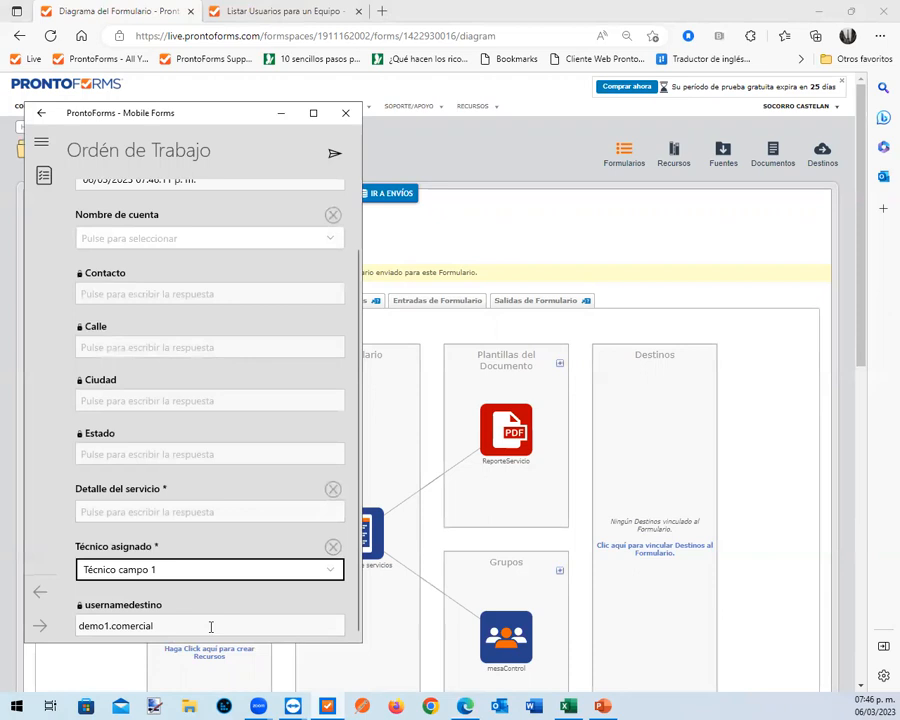
{"action": "left_click", "coordinate": [199, 570]}
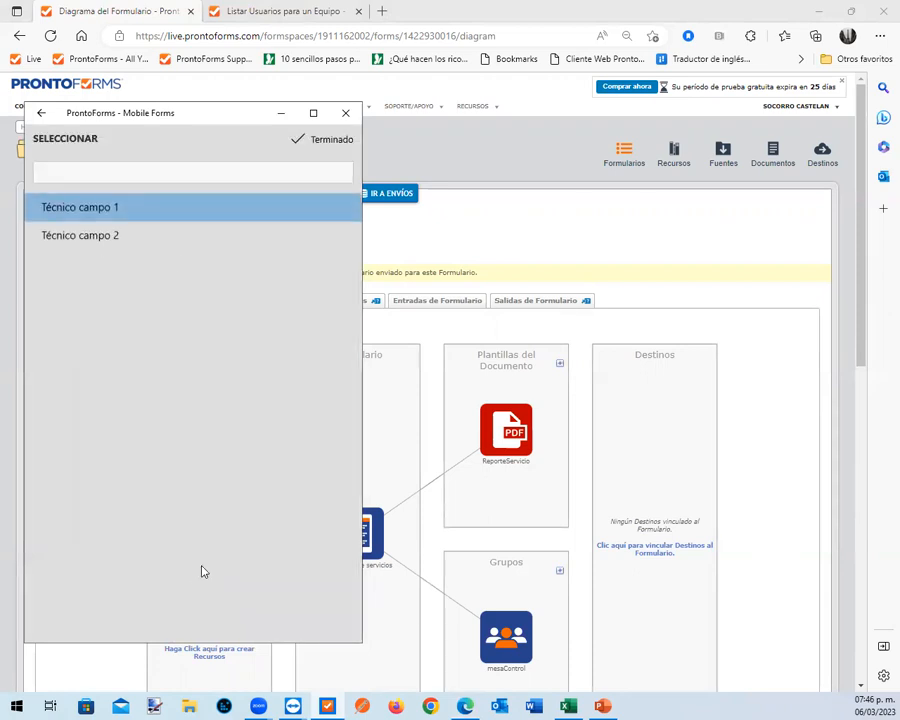
{"action": "left_click", "coordinate": [114, 236]}
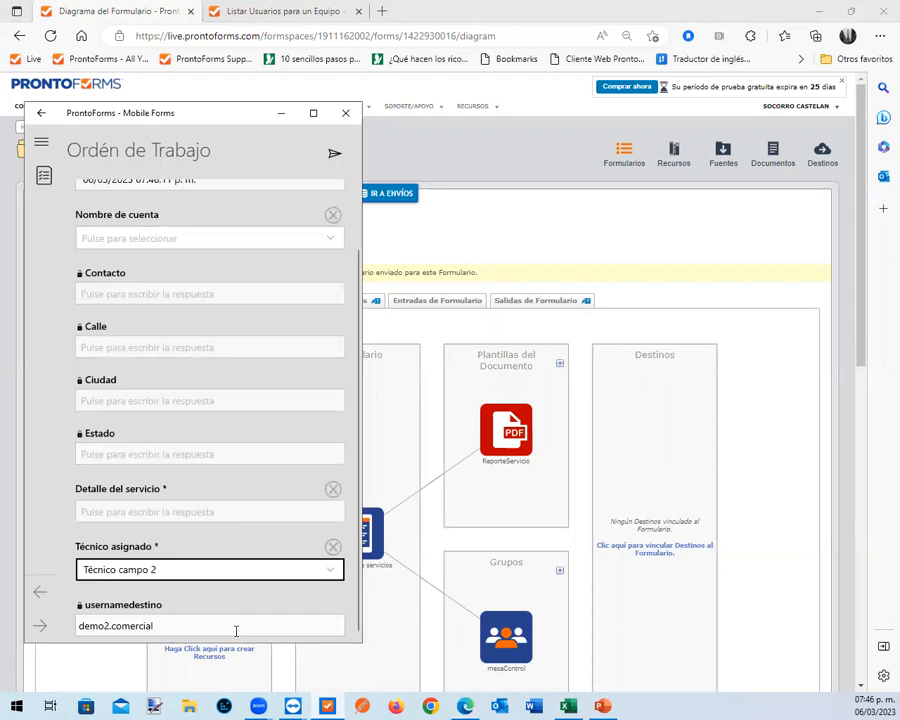
Back in the browser, edit the form so usernamedestino is hidden on the device and in reports, and redeploy it
{"action": "left_click", "coordinate": [705, 277]}
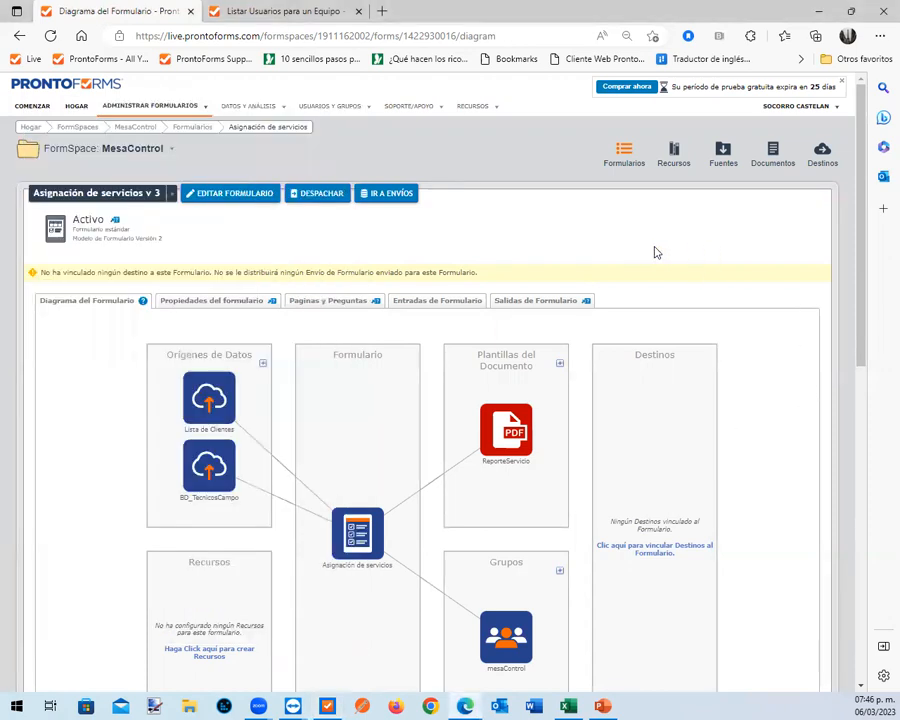
{"action": "left_click", "coordinate": [236, 195]}
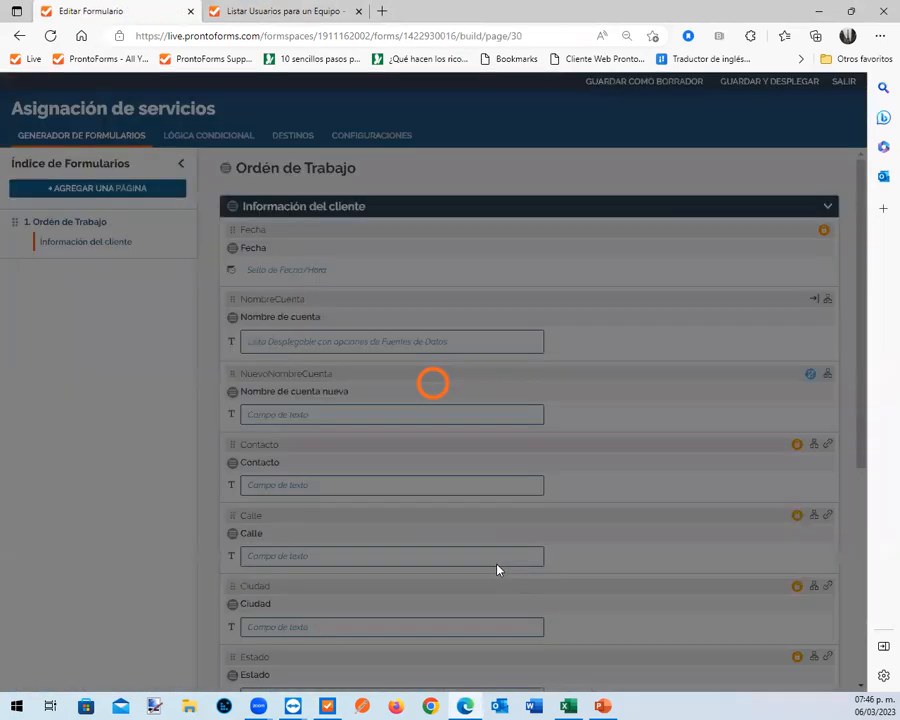
{"action": "scroll", "coordinate": [470, 558], "scroll_direction": "down", "scroll_amount": 5}
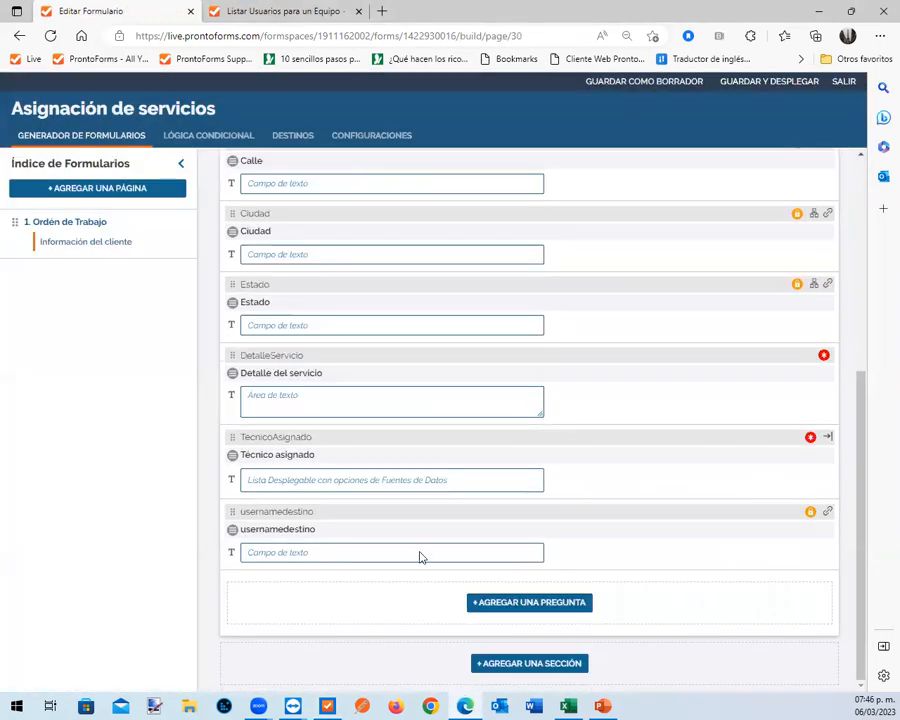
{"action": "left_click", "coordinate": [354, 542]}
{"action": "left_click", "coordinate": [137, 457]}
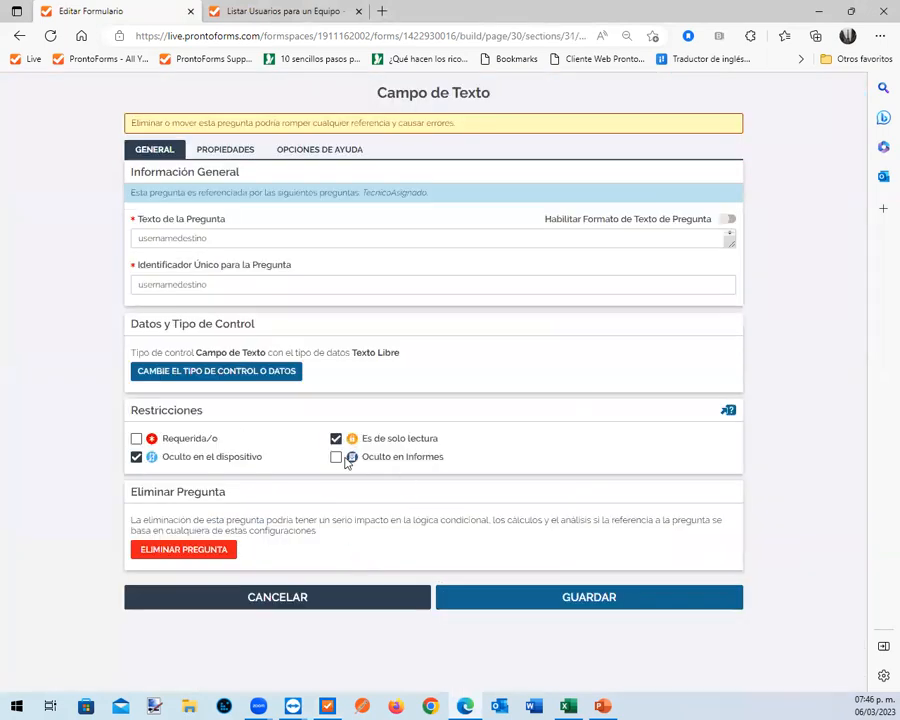
{"action": "left_click", "coordinate": [336, 457]}
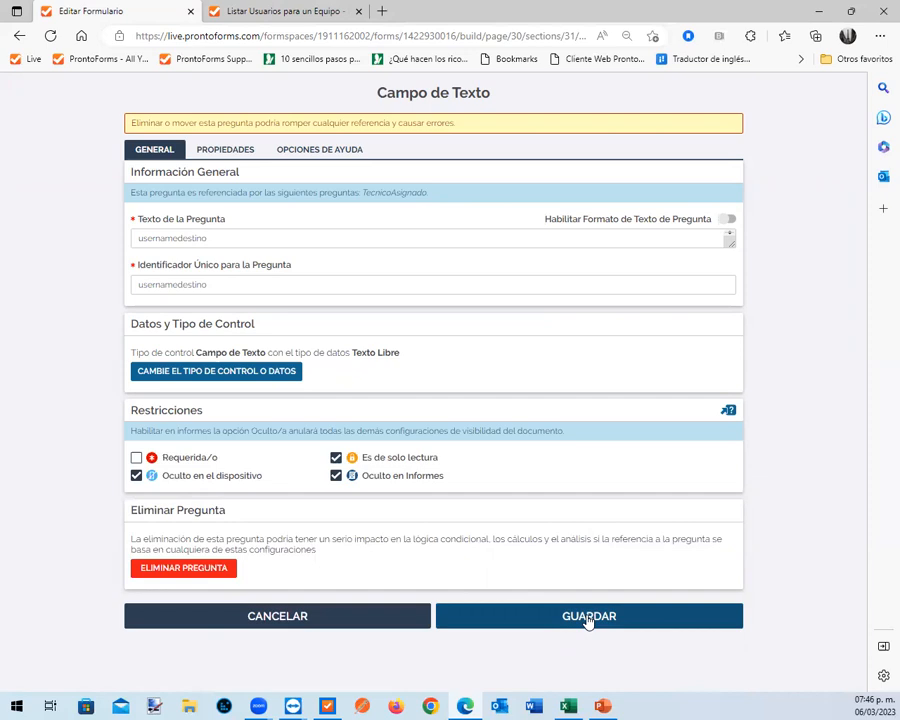
{"action": "left_click", "coordinate": [589, 618]}
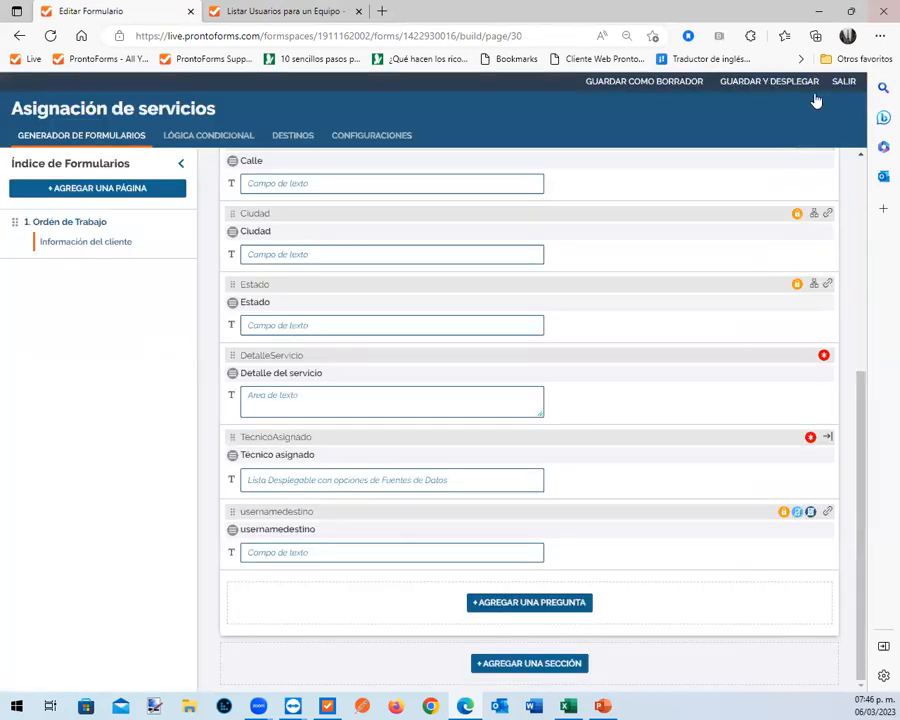
{"action": "left_click", "coordinate": [765, 84]}
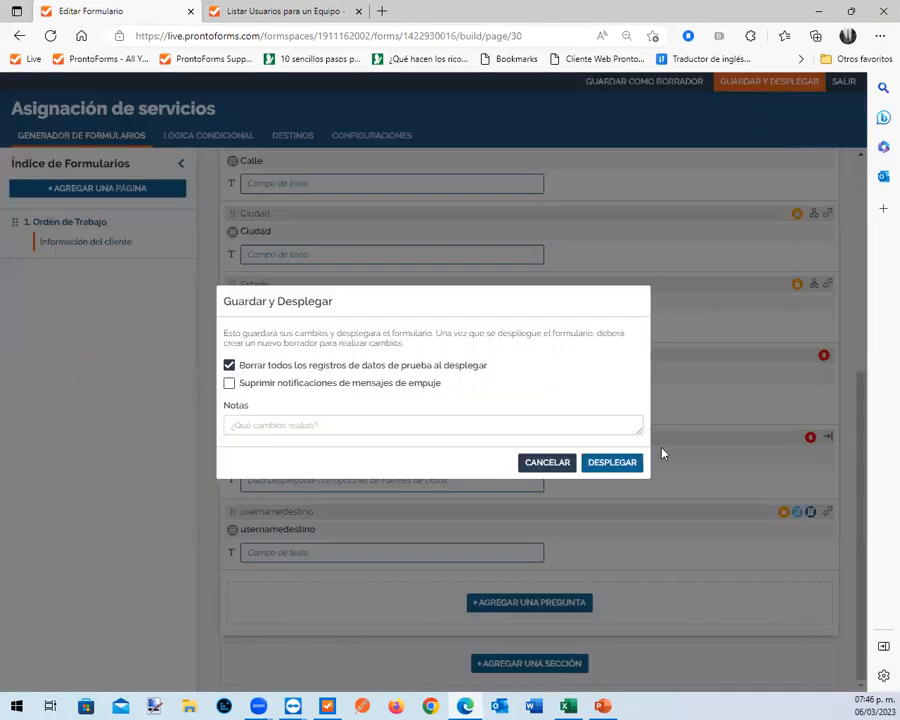
{"action": "left_click", "coordinate": [607, 467]}
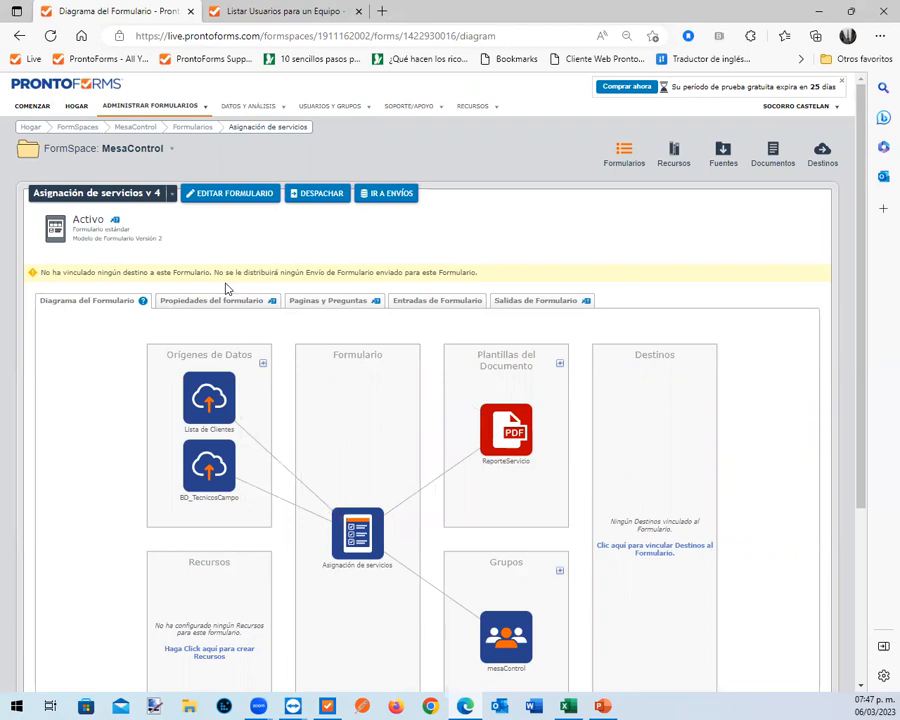
Copy the Asignación de servicios form into the ServiciosAsignados FormSpace as a new form named Servicios asignados
{"action": "left_click", "coordinate": [172, 193]}
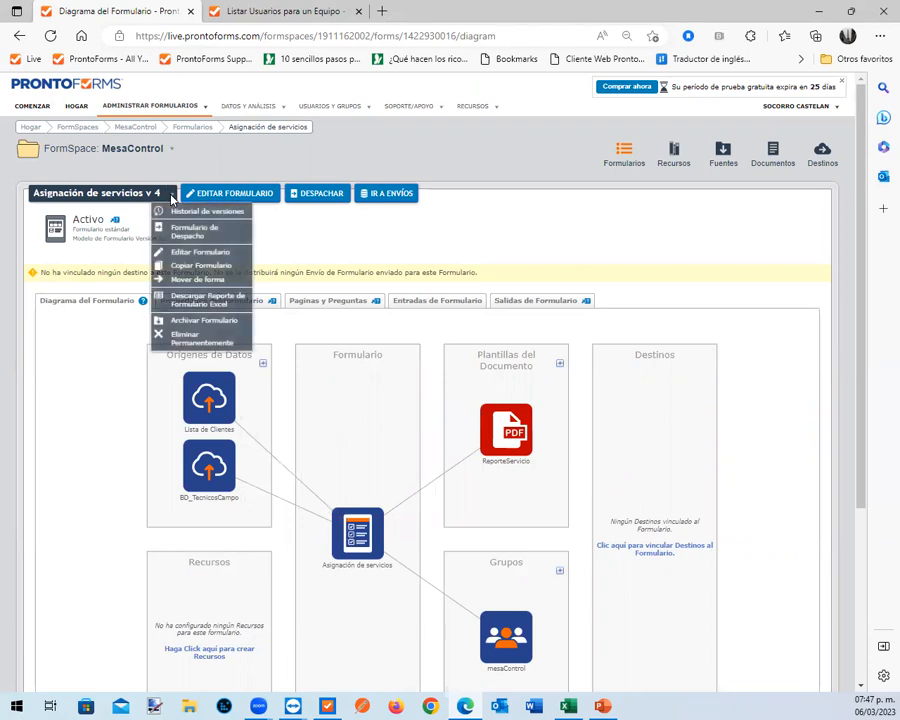
{"action": "left_click", "coordinate": [186, 266]}
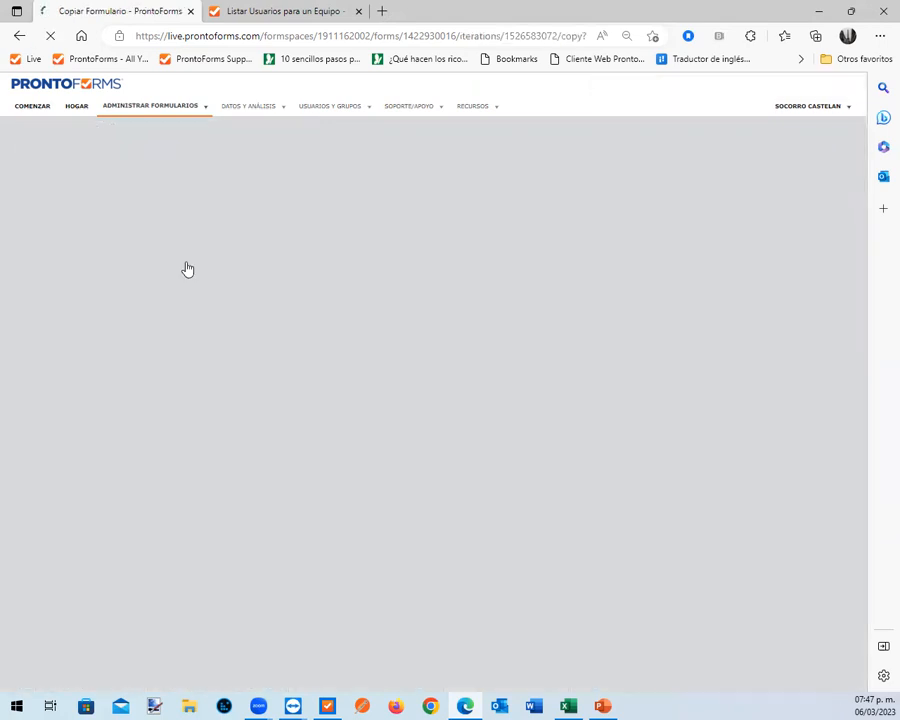
{"action": "left_click", "coordinate": [137, 256]}
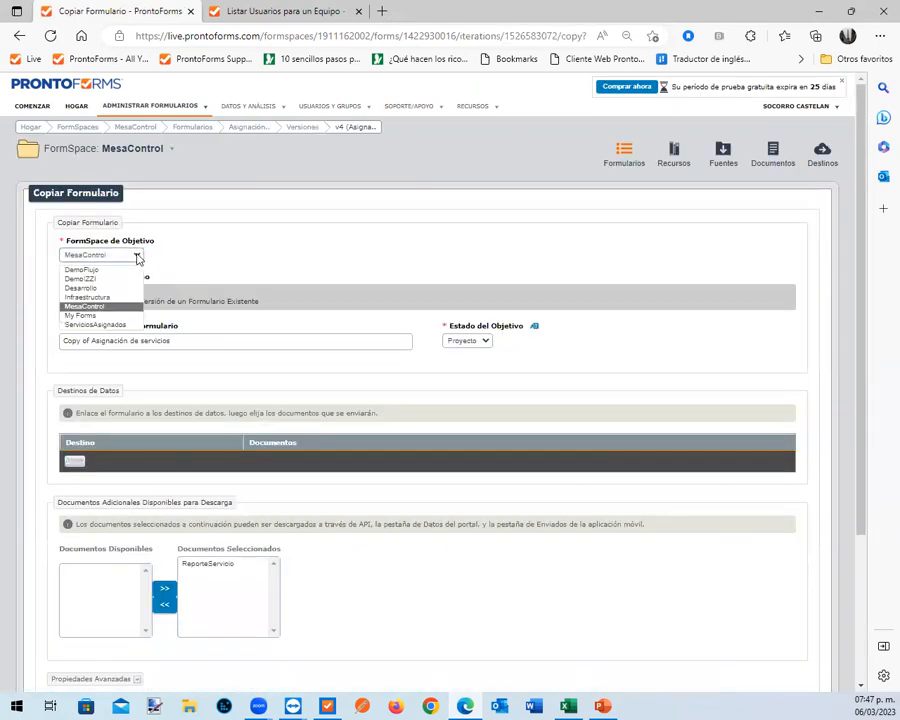
{"action": "left_click", "coordinate": [133, 324]}
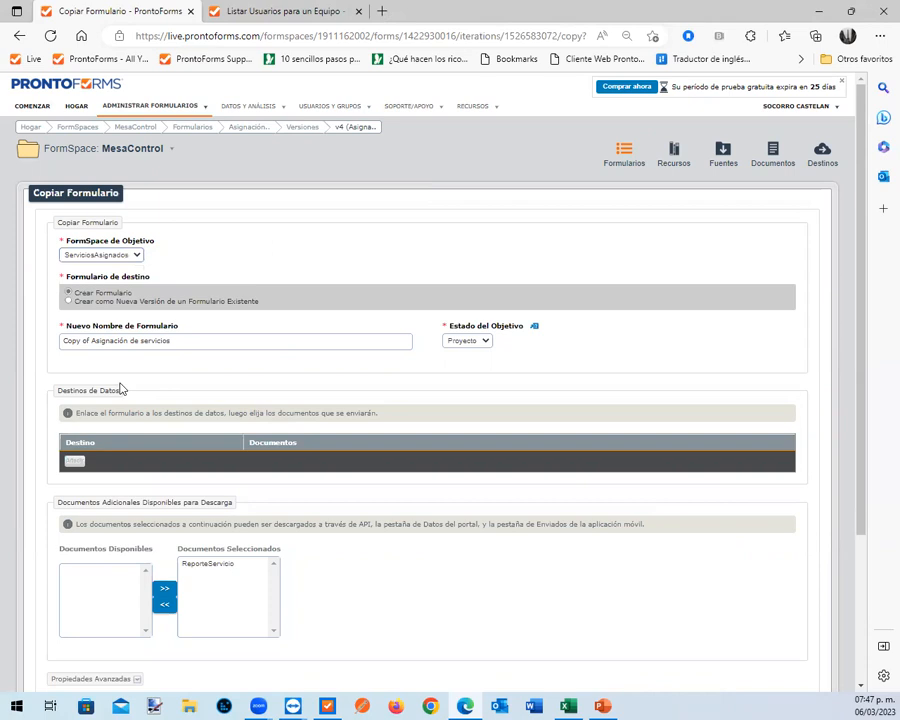
{"action": "triple_click", "coordinate": [193, 341]}
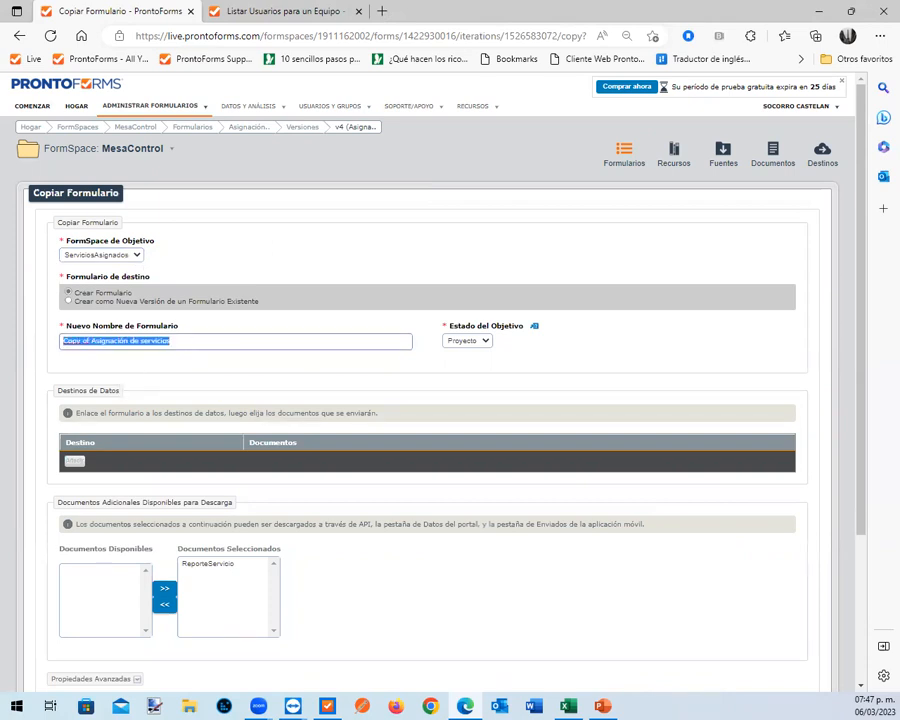
{"action": "type", "text": "Servicios"}
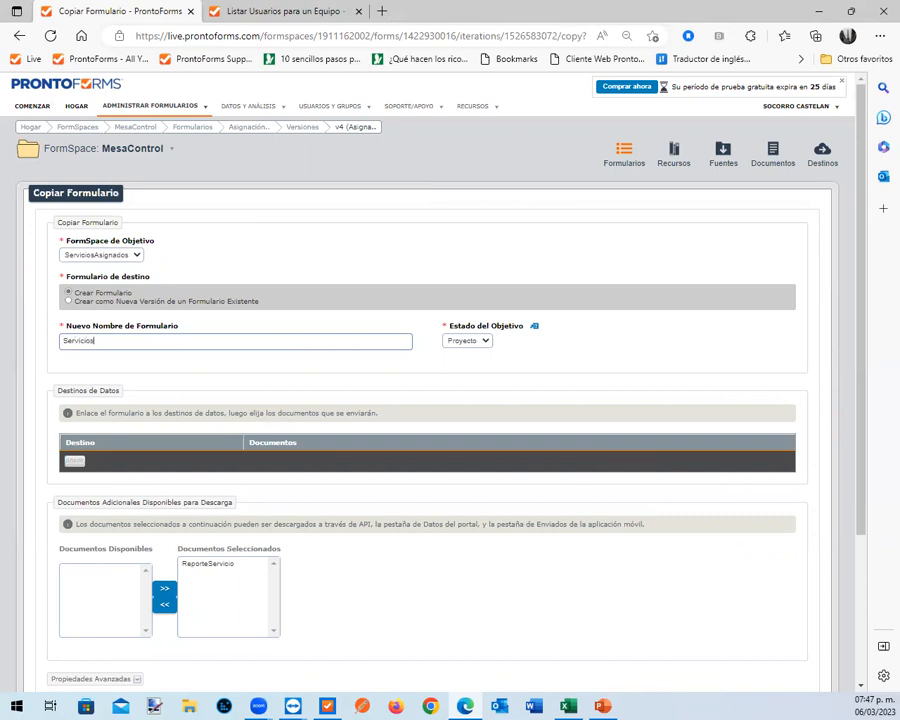
{"action": "type", "text": " asignados"}
{"action": "scroll", "coordinate": [436, 368], "scroll_direction": "down", "scroll_amount": 2}
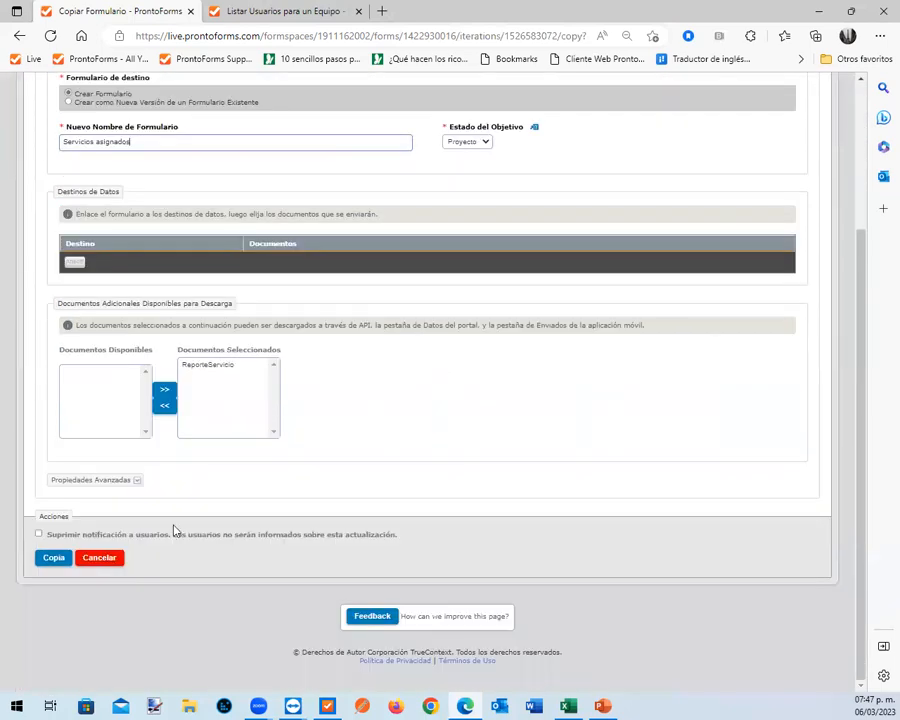
{"action": "left_click", "coordinate": [50, 563]}
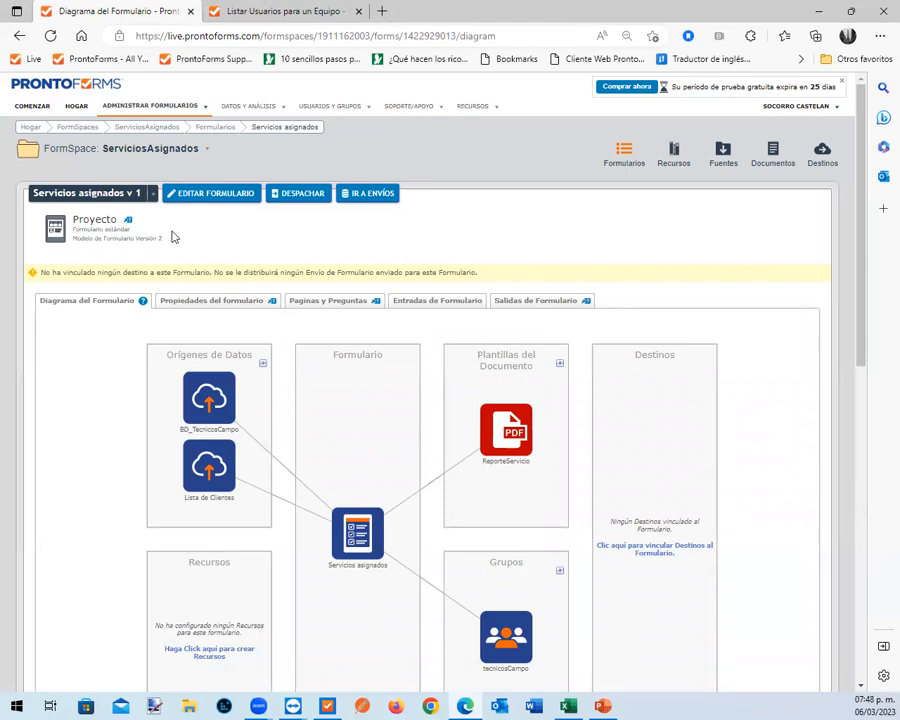
Check the Formularios list on the asus device's remote screen and return to the browser
{"action": "left_click", "coordinate": [818, 11]}
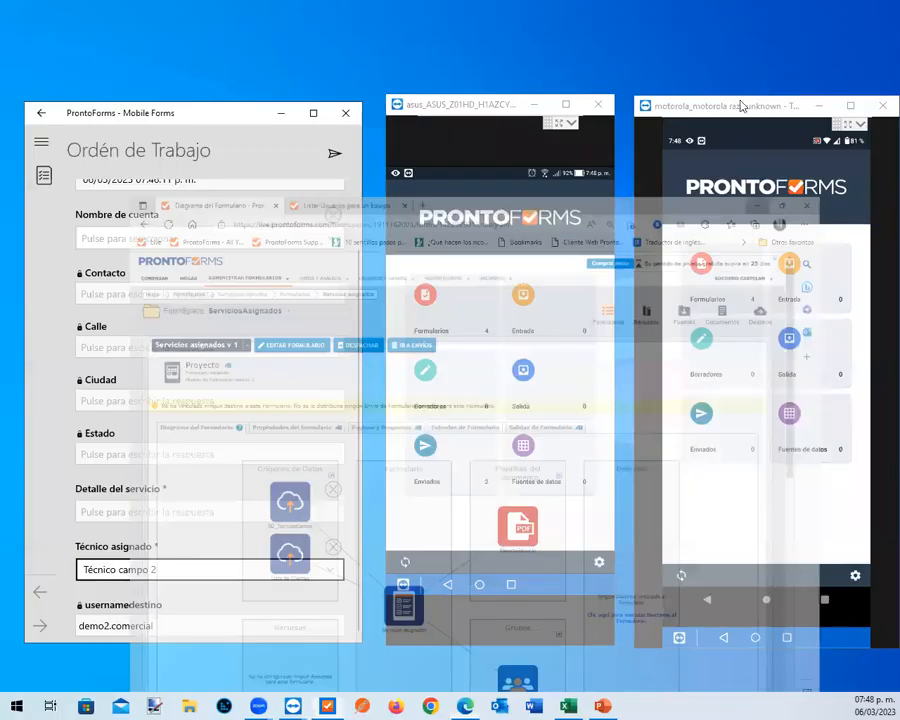
{"action": "left_click", "coordinate": [440, 309]}
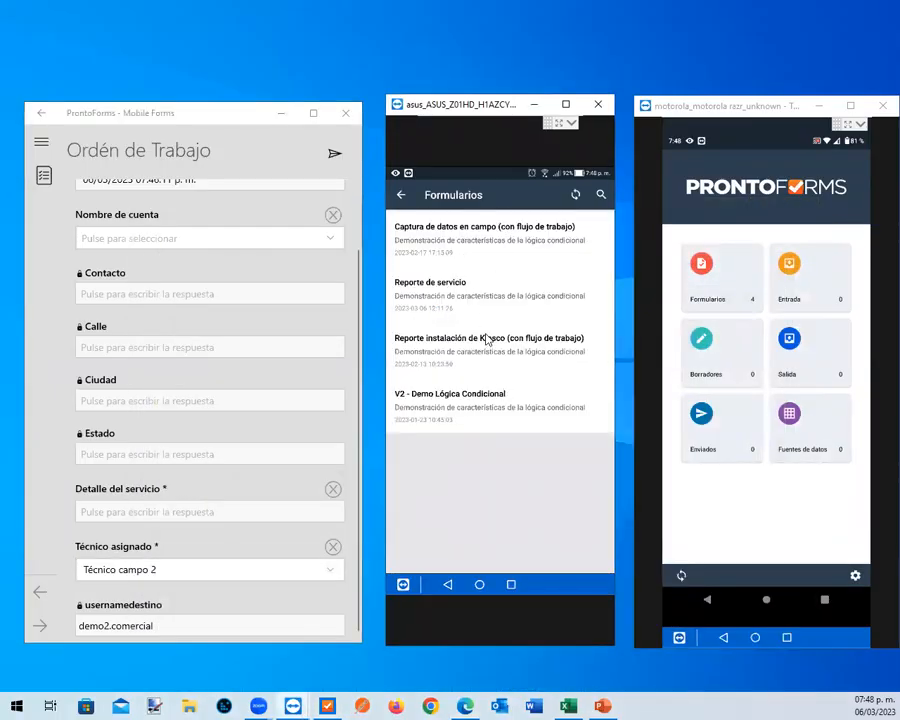
{"action": "key", "text": "alt+Tab"}
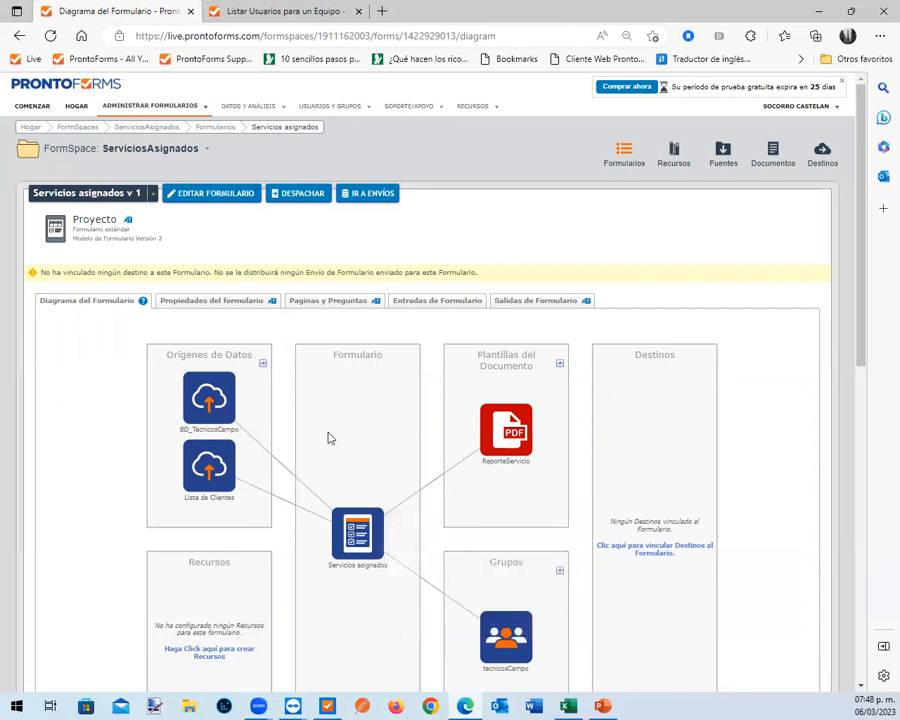
Edit Servicios asignados so it starts only from Bandeja de Entrada (Formularios Despachados) and mobile users cannot reject dispatched forms
{"action": "left_click", "coordinate": [228, 196]}
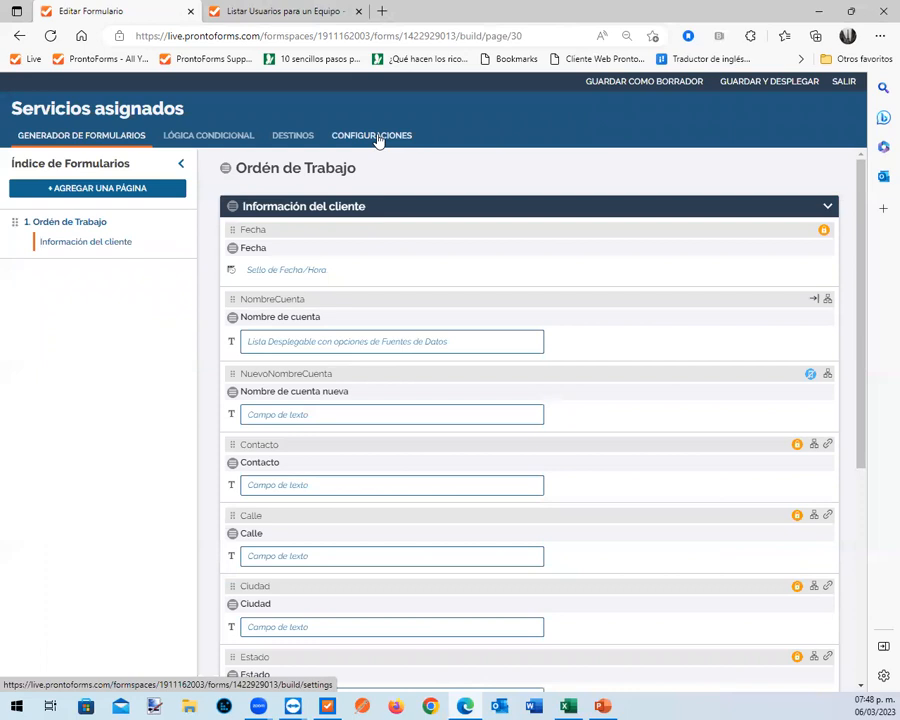
{"action": "left_click", "coordinate": [378, 141]}
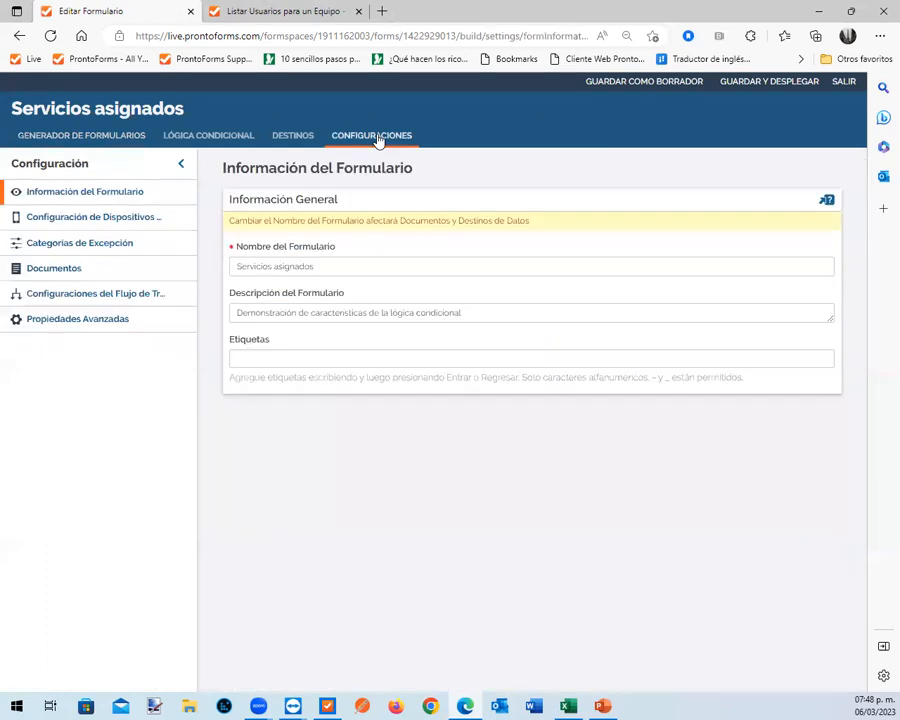
{"action": "left_click", "coordinate": [106, 224]}
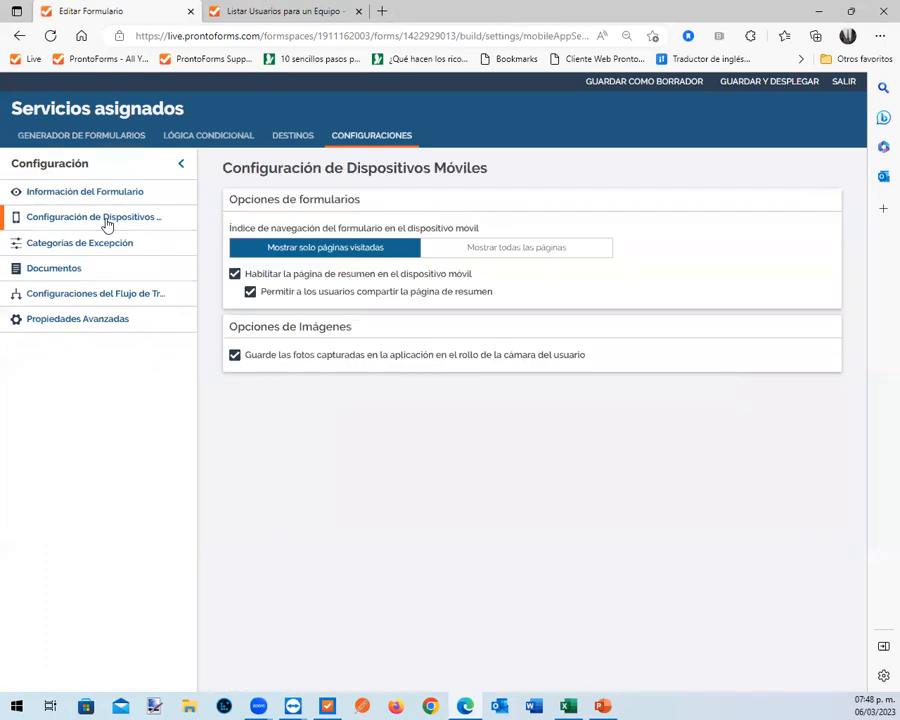
{"action": "left_click", "coordinate": [105, 296]}
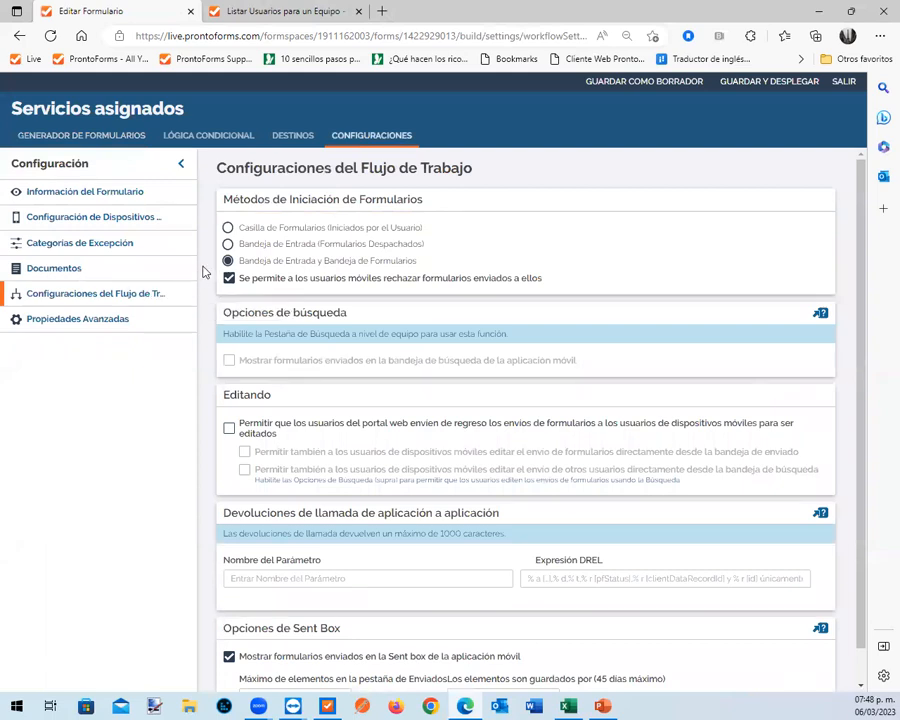
{"action": "left_click", "coordinate": [229, 245]}
{"action": "left_click", "coordinate": [230, 280]}
In the form's advanced properties, replace the client and Account Name part of the naming expression with "Asignación de servicio cliente"
{"action": "left_click", "coordinate": [117, 322]}
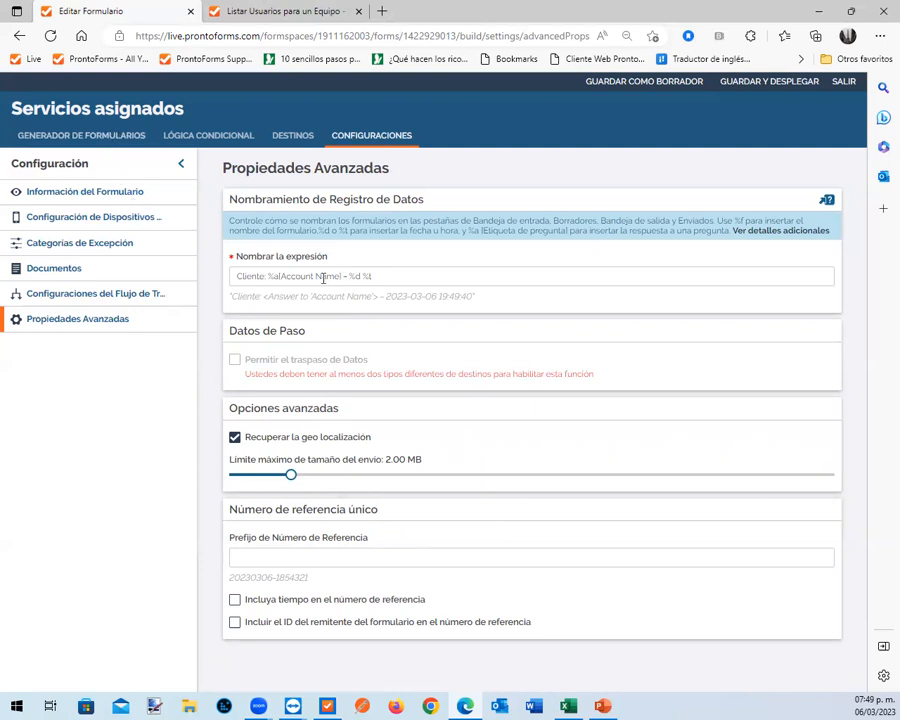
{"action": "left_click_drag", "start_coordinate": [342, 277], "coordinate": [233, 277]}
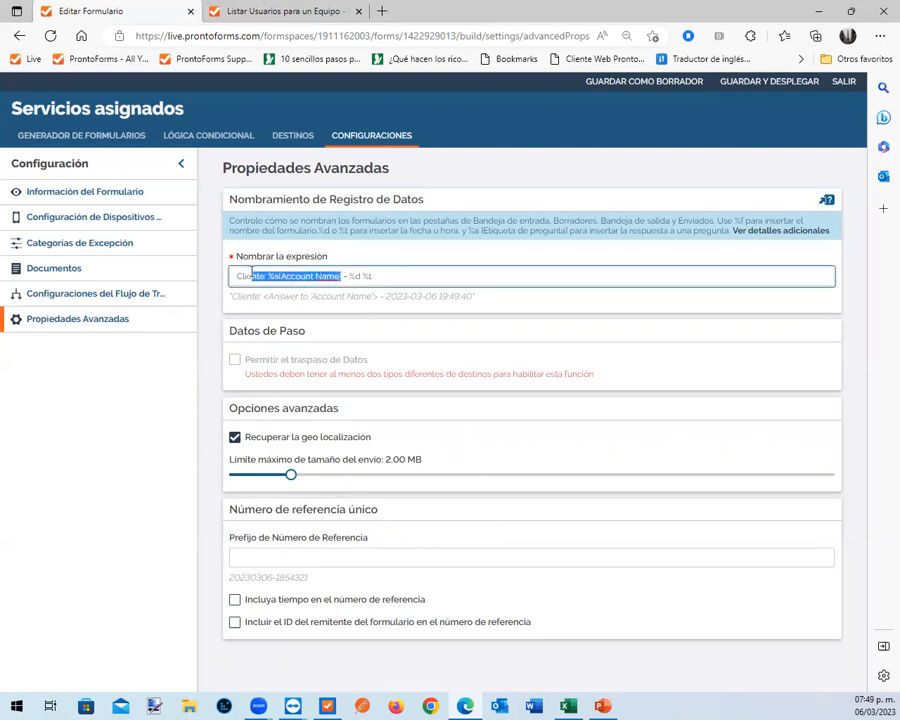
{"action": "type", "text": "Asi"}
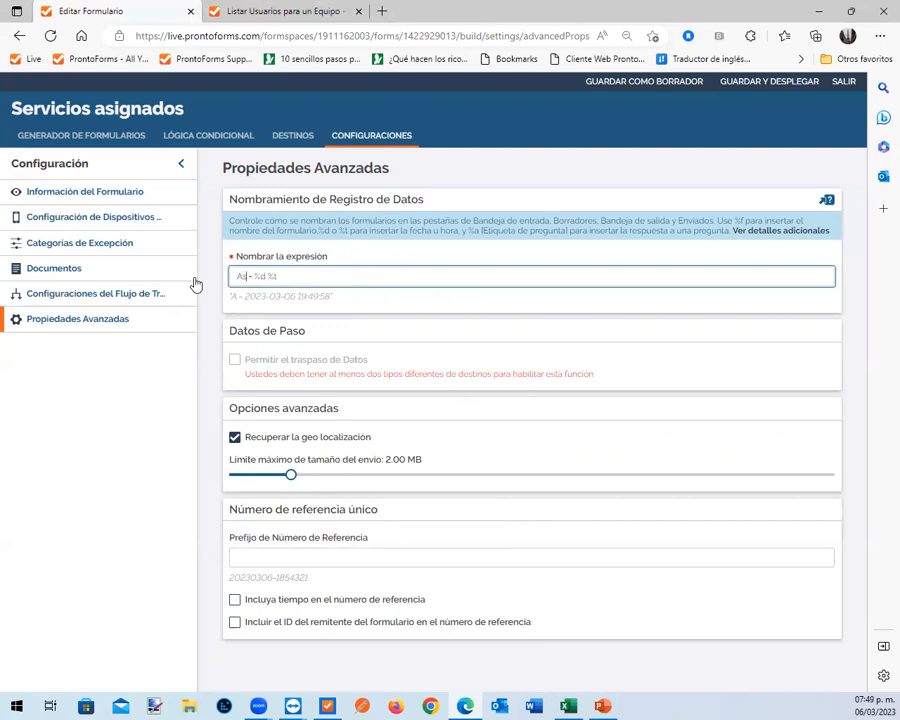
{"action": "type", "text": "gnación de s"}
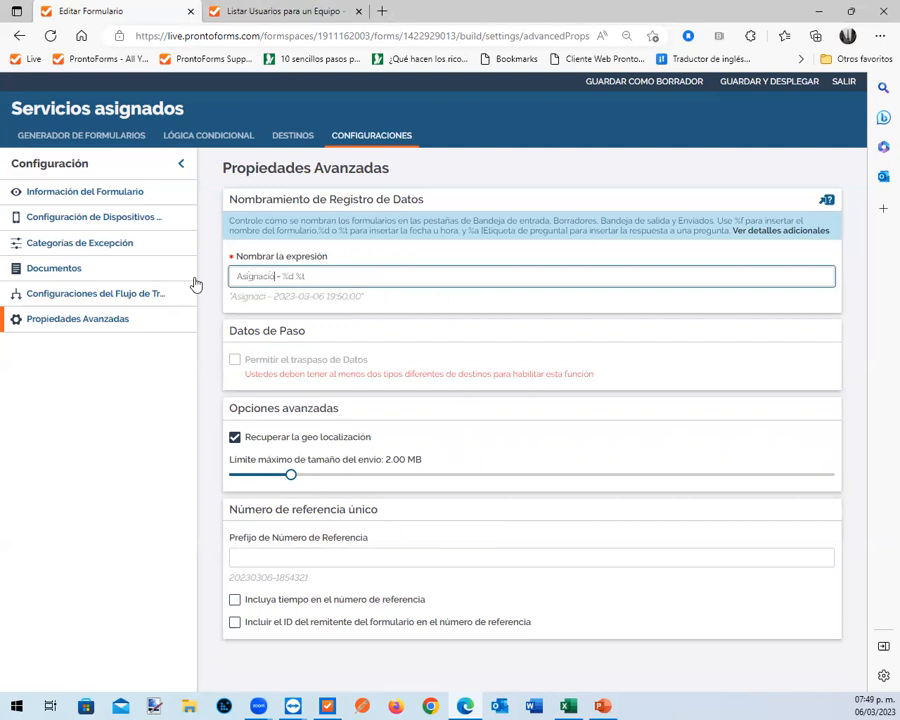
{"action": "type", "text": "ervicio cl"}
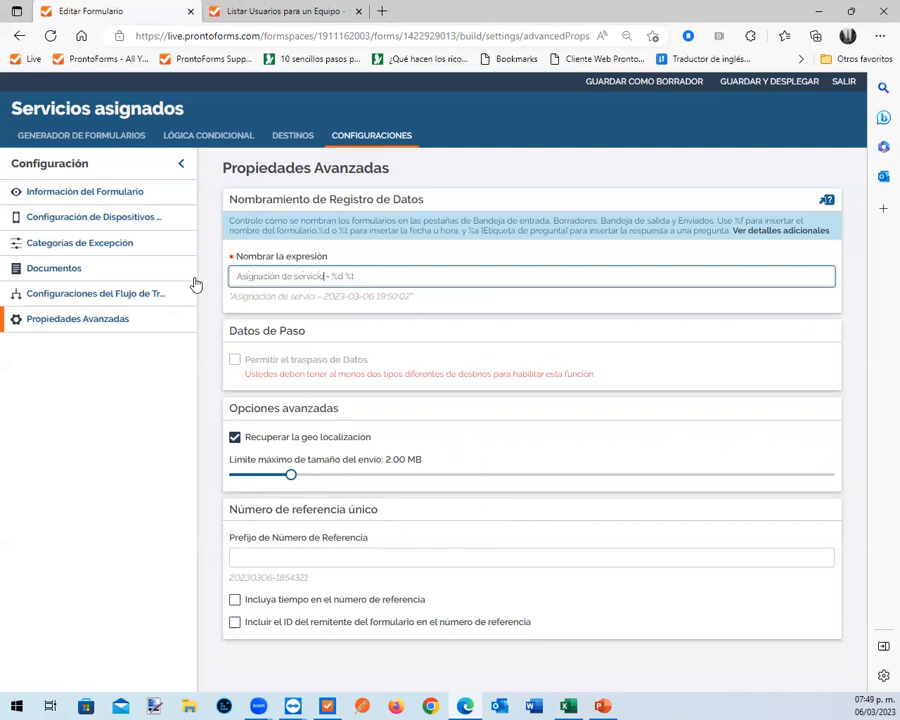
{"action": "type", "text": "iente"}
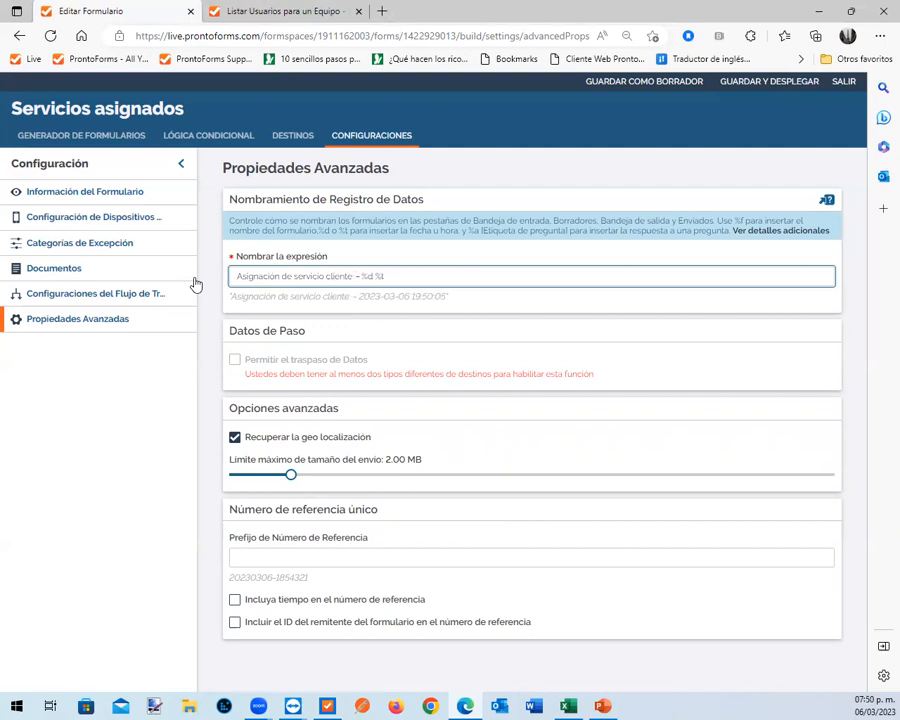
Copy the Nombre de cuenta question's unique identifier and complete the naming expression as "Asignación de servicio cliente: %a[NombreCuenta] - %d %t"
{"action": "left_click", "coordinate": [87, 138]}
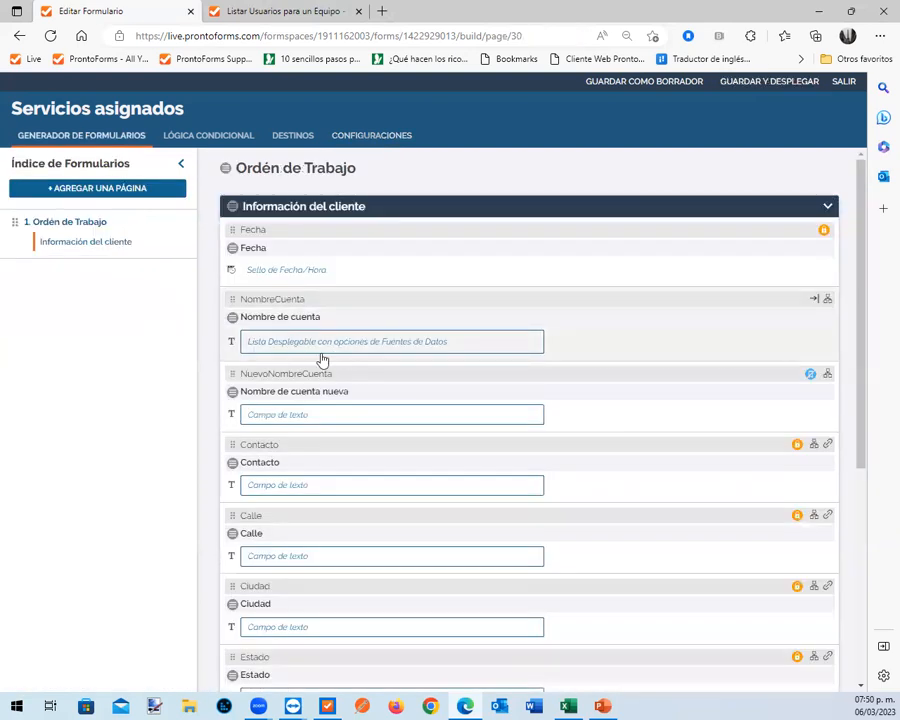
{"action": "left_click", "coordinate": [329, 341]}
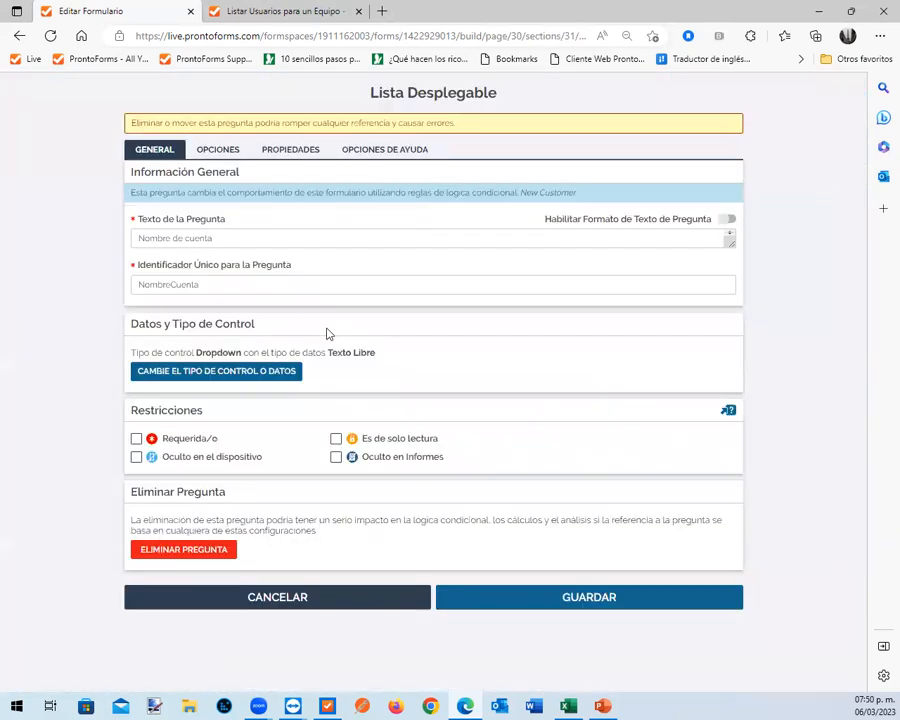
{"action": "left_click_drag", "start_coordinate": [212, 286], "coordinate": [116, 296]}
{"action": "key", "text": "ctrl+c"}
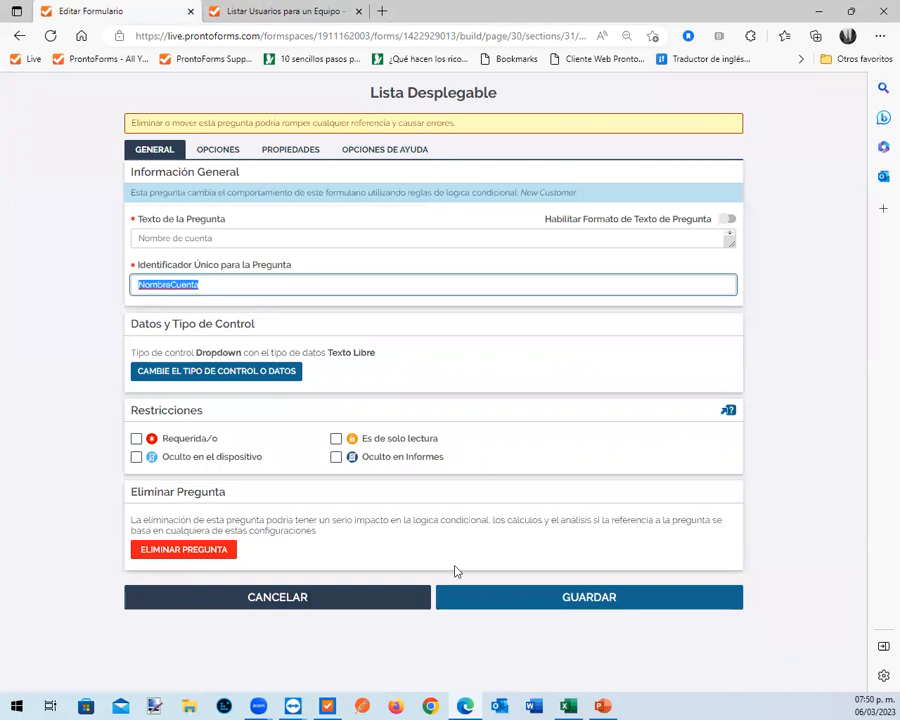
{"action": "left_click", "coordinate": [635, 602]}
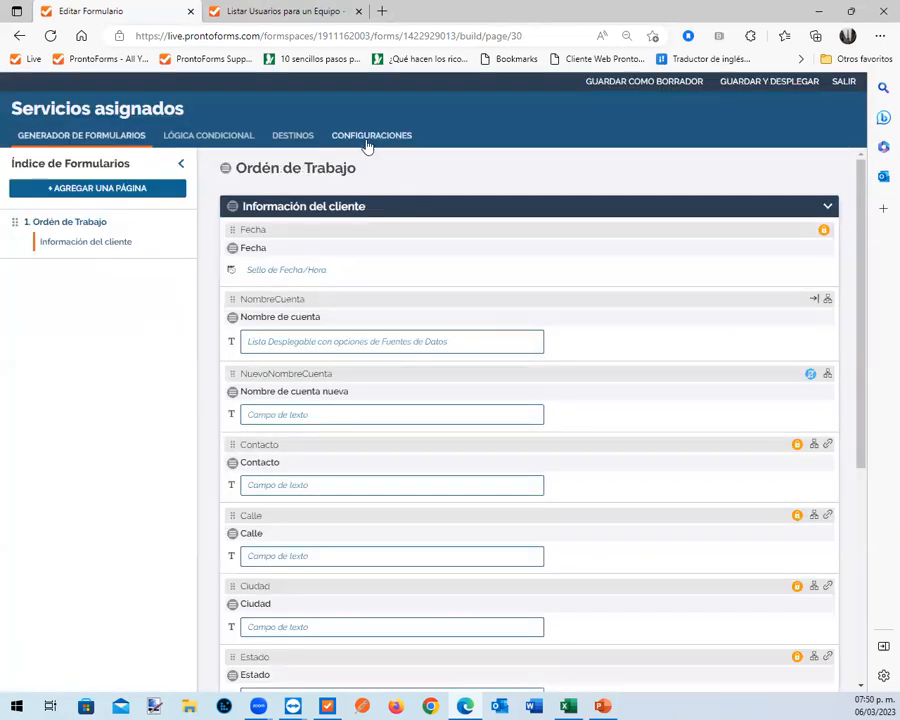
{"action": "left_click", "coordinate": [367, 146]}
{"action": "left_click", "coordinate": [356, 277]}
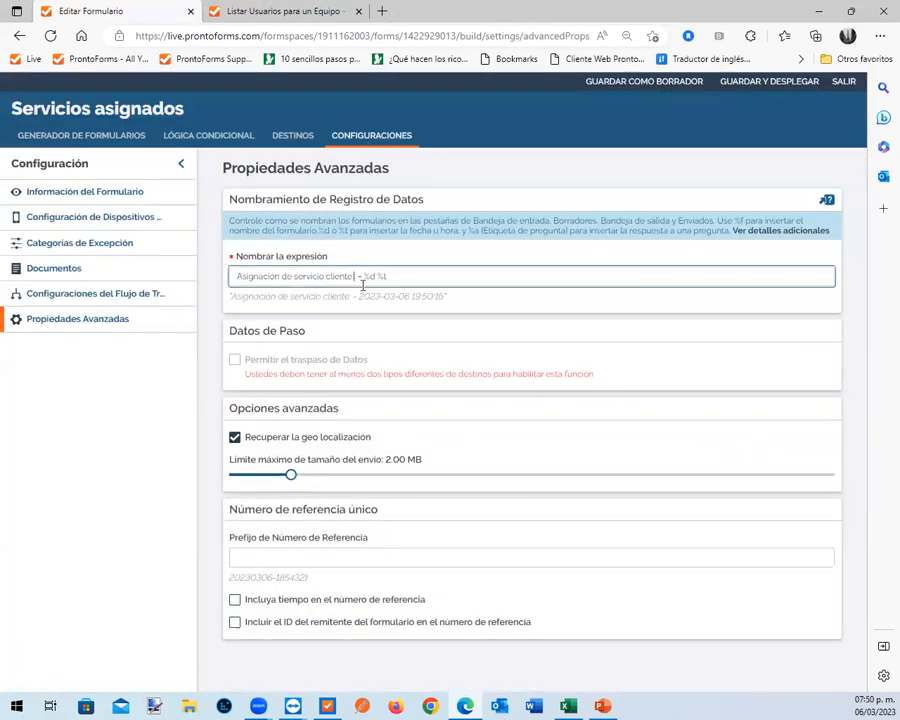
{"action": "type", "text": "%a"}
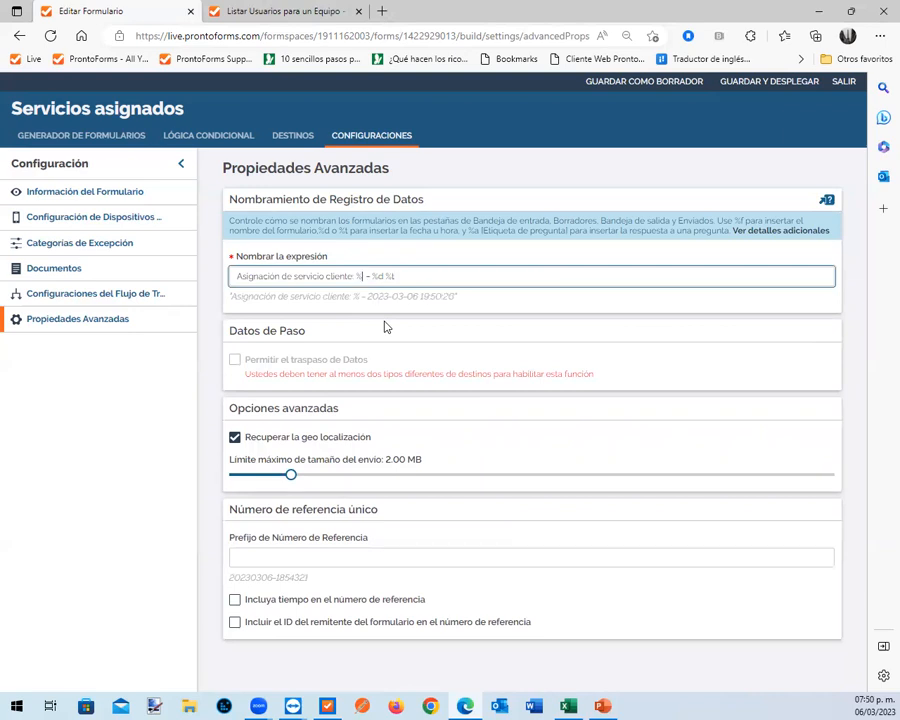
{"action": "type", "text": "[]"}
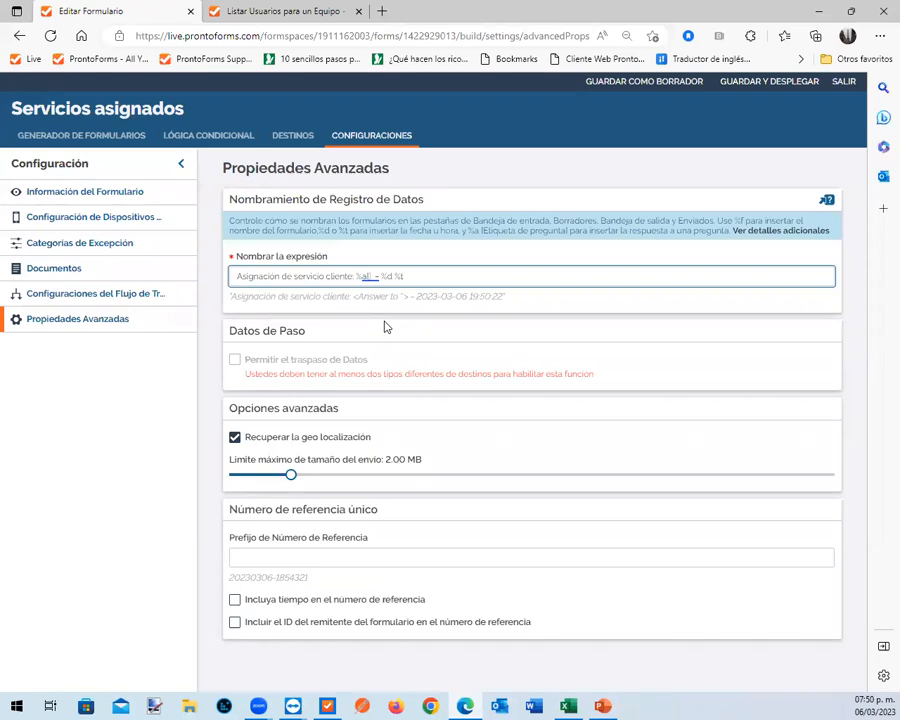
{"action": "key", "text": "ctrl+v"}
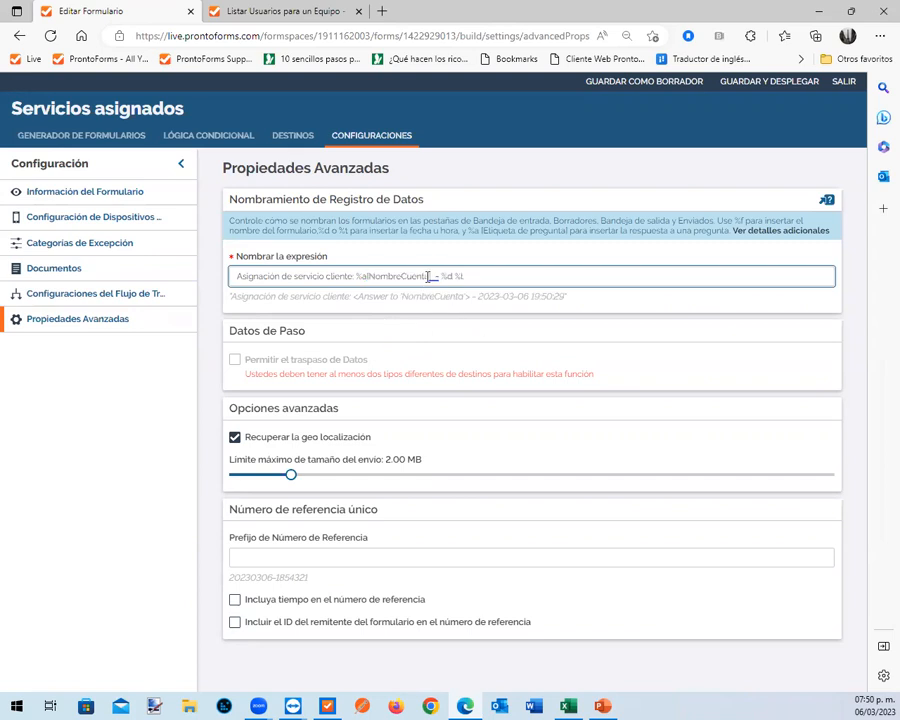
{"action": "left_click_drag", "start_coordinate": [428, 276], "coordinate": [368, 277]}
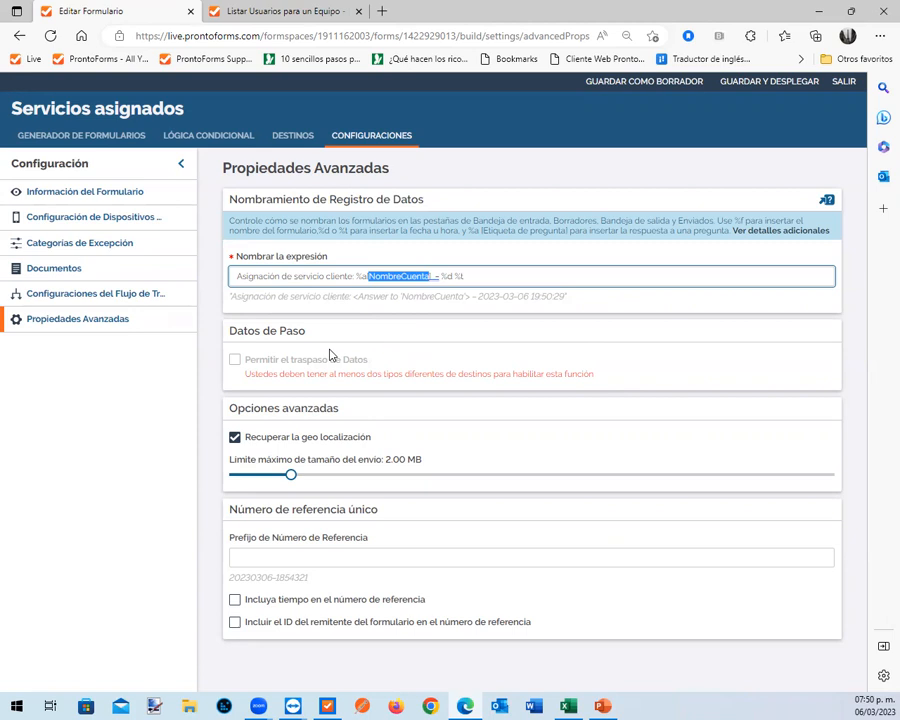
In the form builder, change the Fecha question's control type to Selector de Fecha/Hora with the Fecha/Hora data type and save it
{"action": "left_click", "coordinate": [98, 138]}
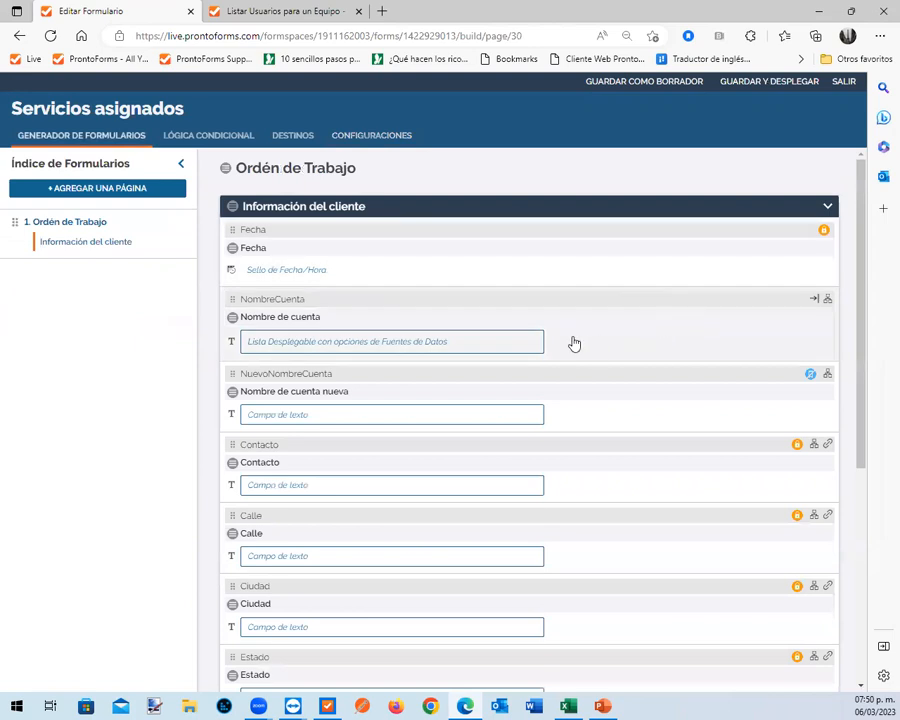
{"action": "scroll", "coordinate": [596, 338], "scroll_direction": "down", "scroll_amount": 3}
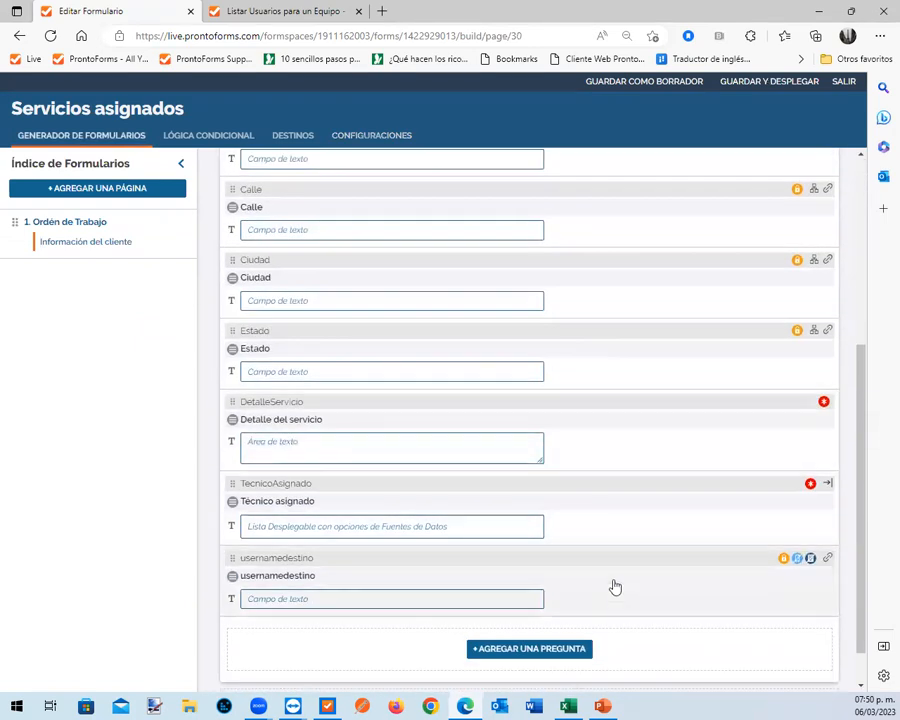
{"action": "scroll", "coordinate": [612, 590], "scroll_direction": "up", "scroll_amount": 3}
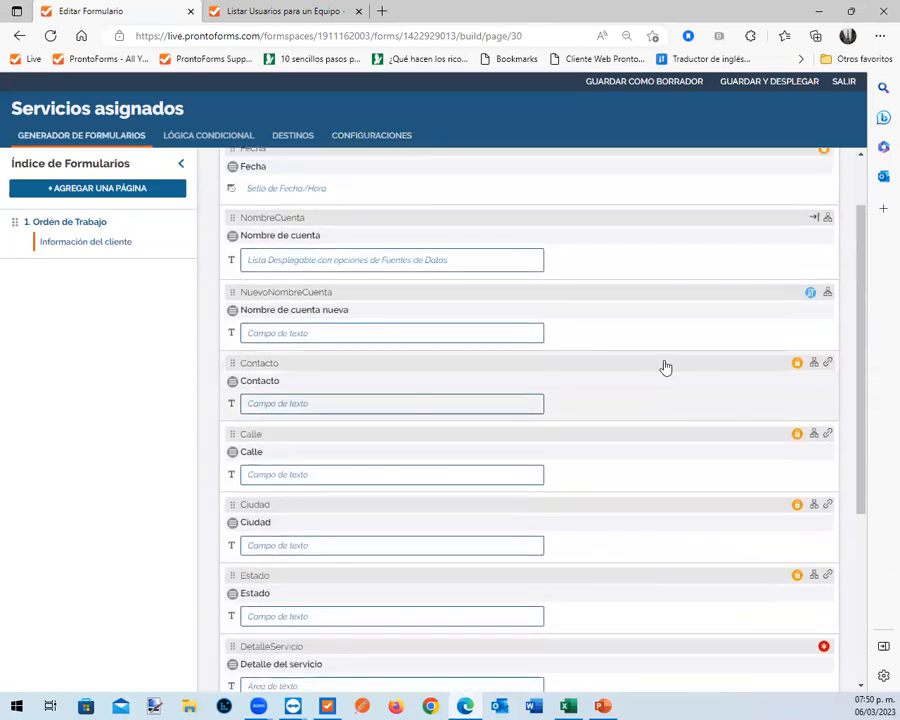
{"action": "scroll", "coordinate": [663, 367], "scroll_direction": "up", "scroll_amount": 1}
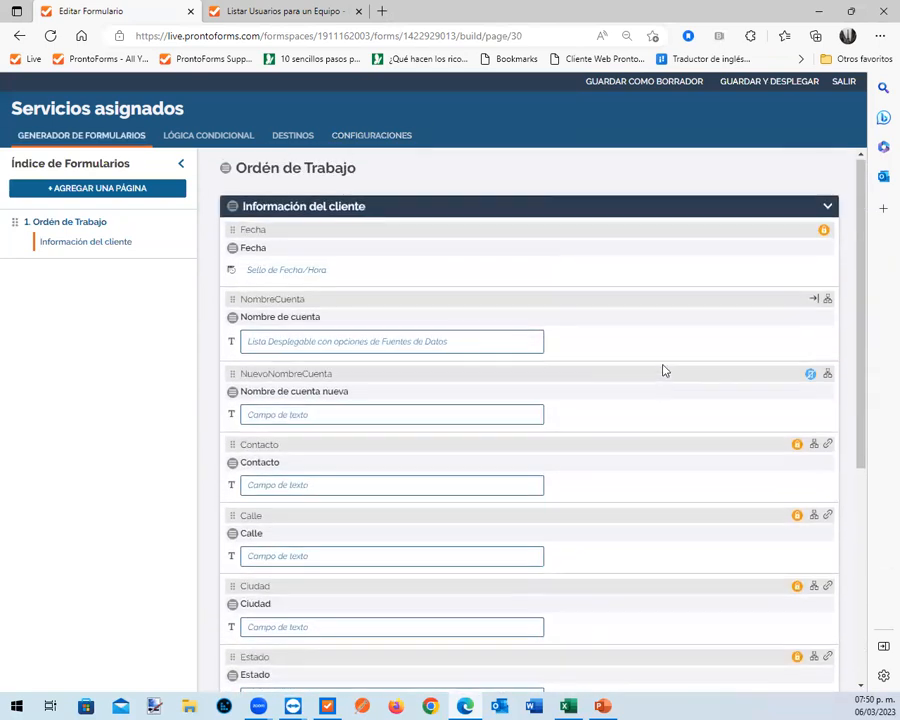
{"action": "left_click", "coordinate": [352, 273]}
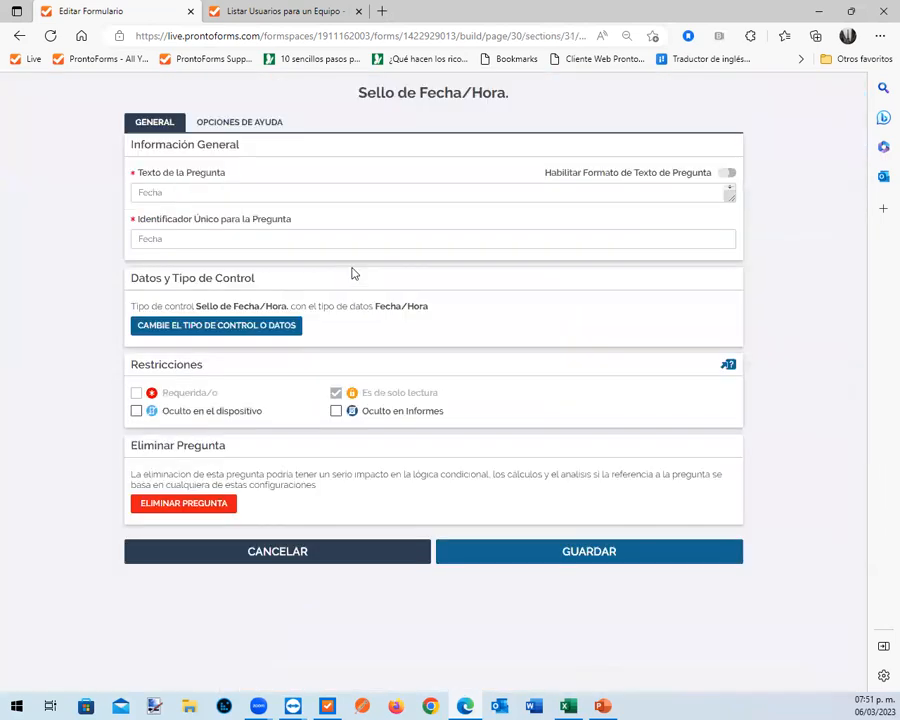
{"action": "left_click", "coordinate": [230, 327]}
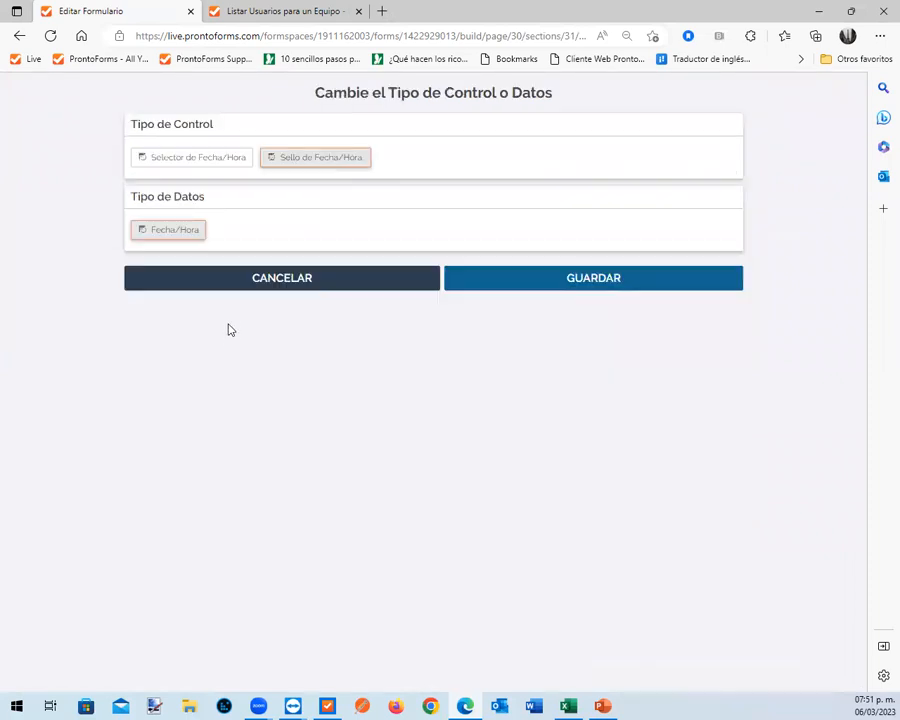
{"action": "left_click", "coordinate": [211, 164]}
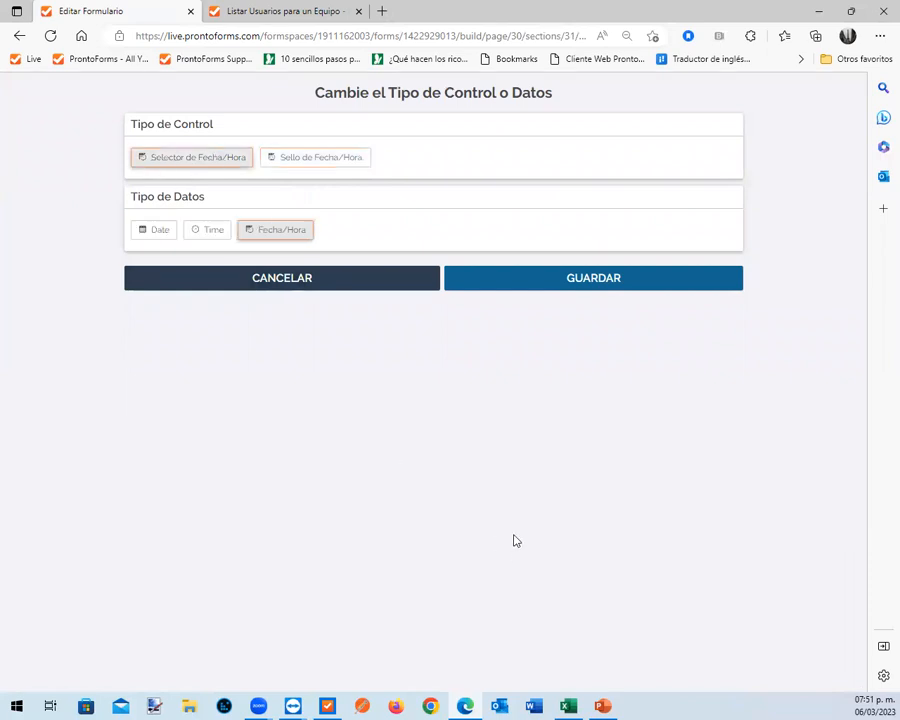
{"action": "left_click", "coordinate": [600, 283]}
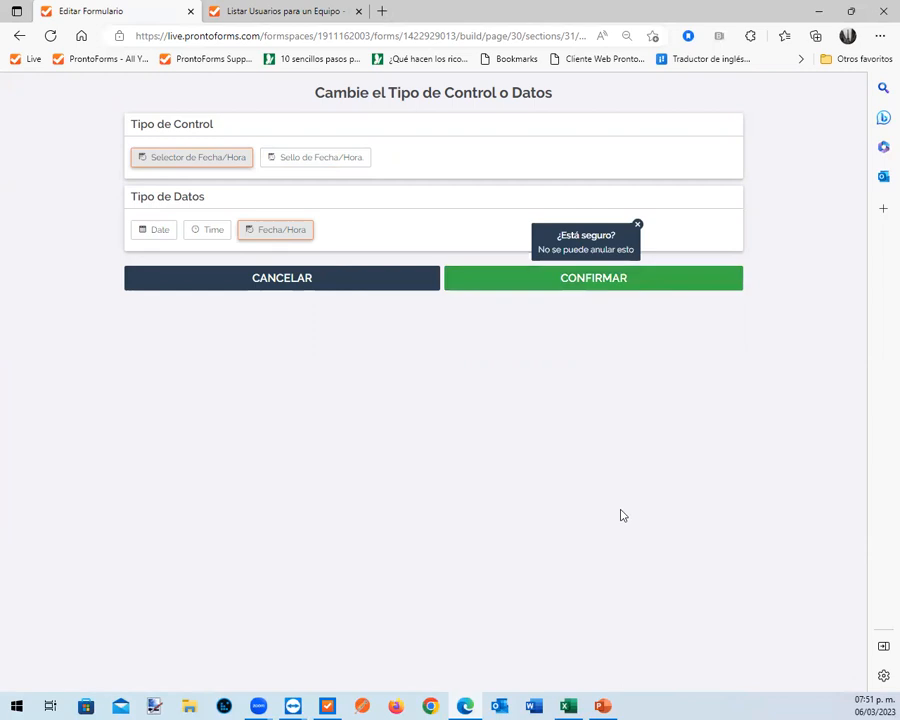
{"action": "left_click", "coordinate": [626, 282]}
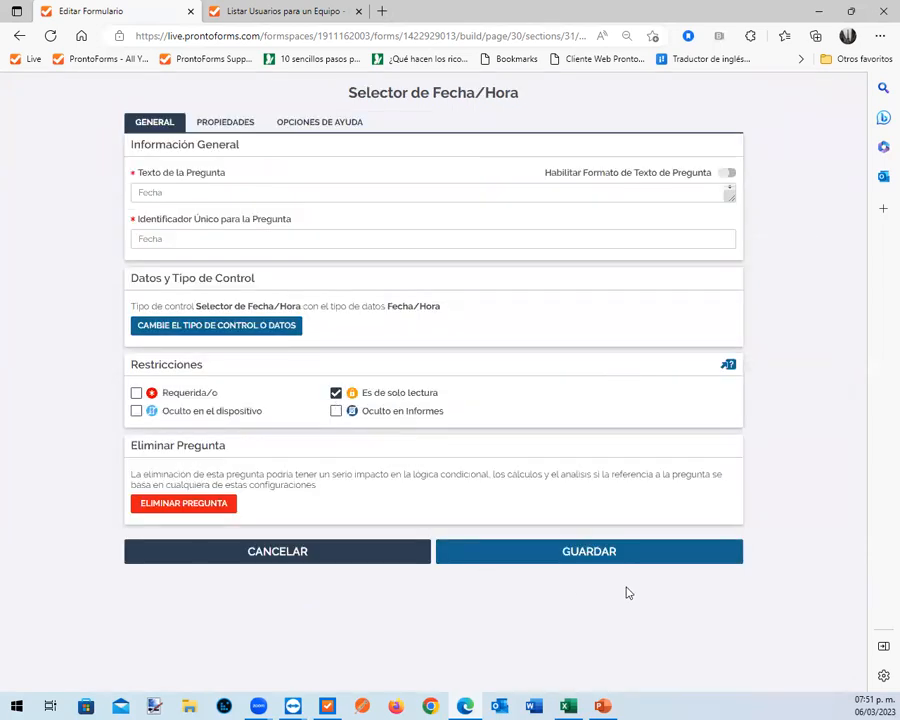
{"action": "left_click", "coordinate": [595, 555]}
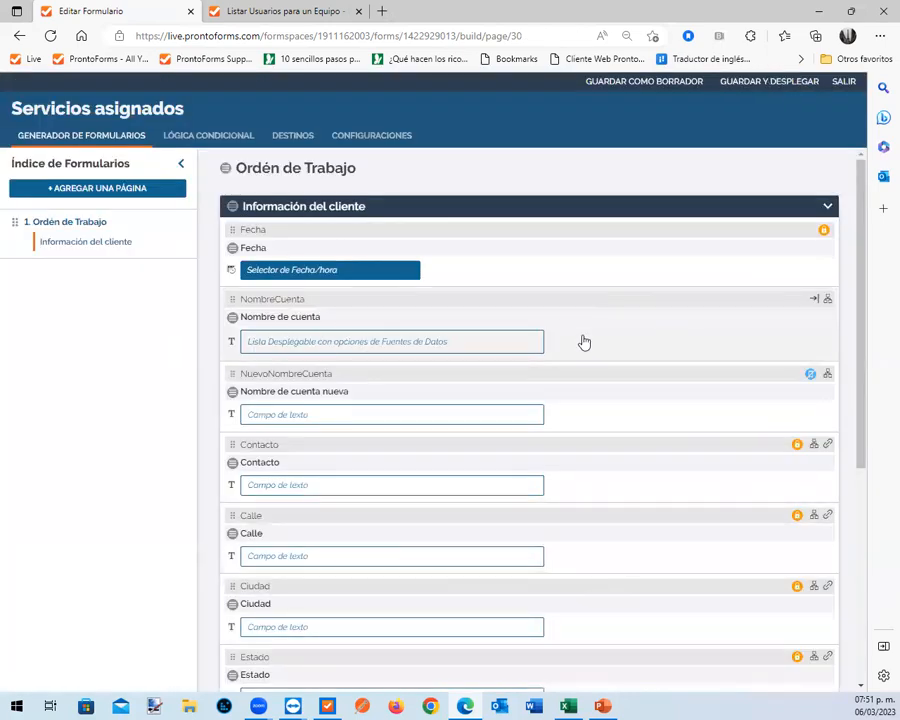
Make the Nombre de cuenta question read-only and save it
{"action": "left_click", "coordinate": [585, 338]}
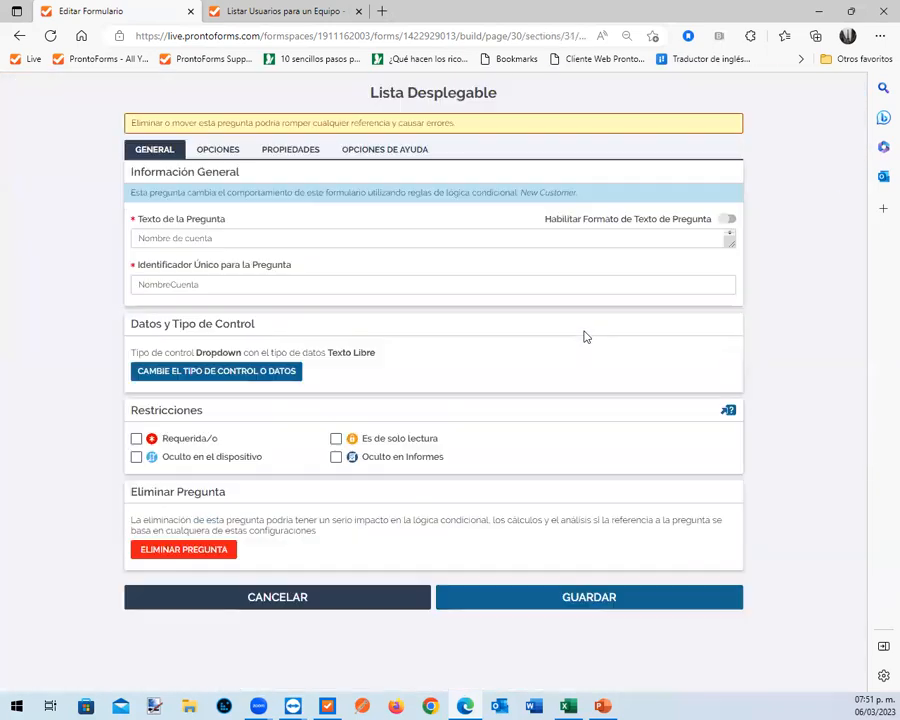
{"action": "left_click", "coordinate": [336, 438]}
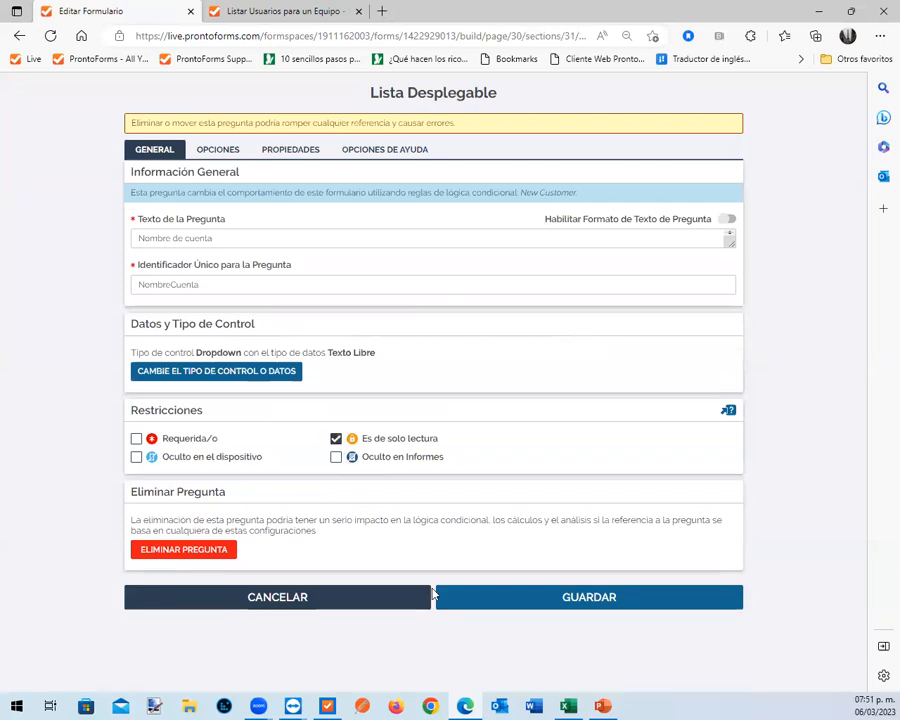
{"action": "left_click", "coordinate": [619, 600]}
Make the Detalle del servicio question read-only and no longer required, and save it
{"action": "scroll", "coordinate": [685, 531], "scroll_direction": "down", "scroll_amount": 6}
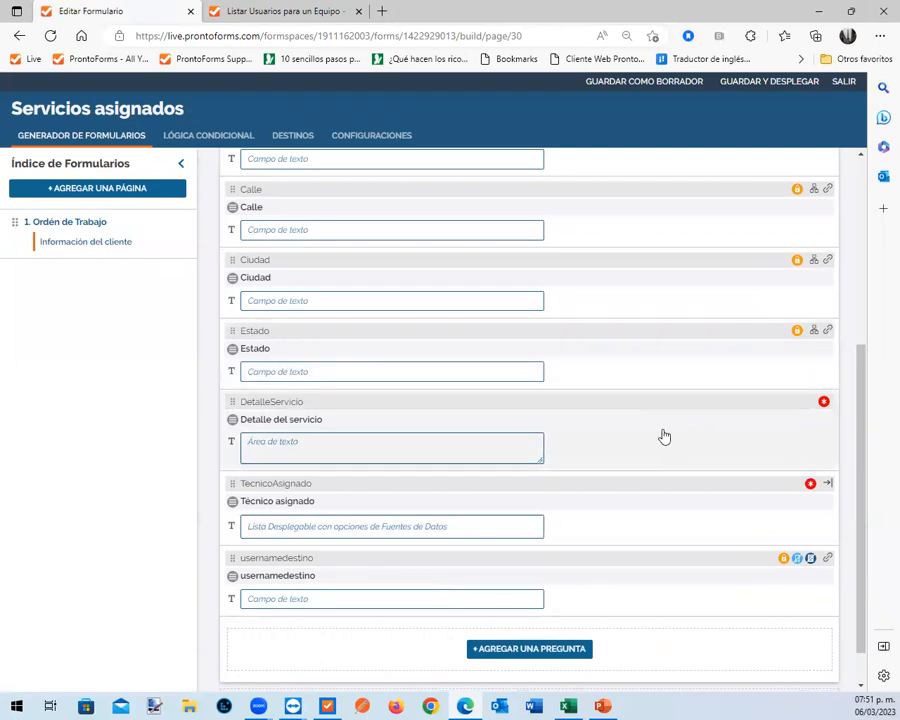
{"action": "left_click", "coordinate": [649, 434]}
{"action": "left_click", "coordinate": [336, 392]}
{"action": "left_click", "coordinate": [136, 393]}
{"action": "left_click", "coordinate": [570, 555]}
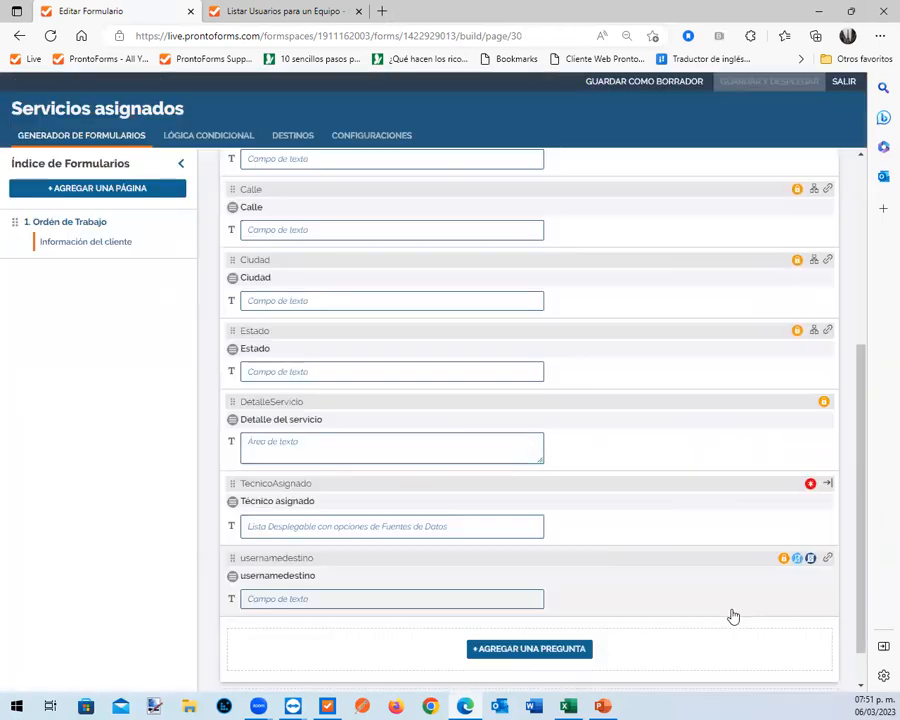
Set the Técnico asignado question to read-only, remove its required restriction and save it
{"action": "scroll", "coordinate": [700, 576], "scroll_direction": "down", "scroll_amount": 2}
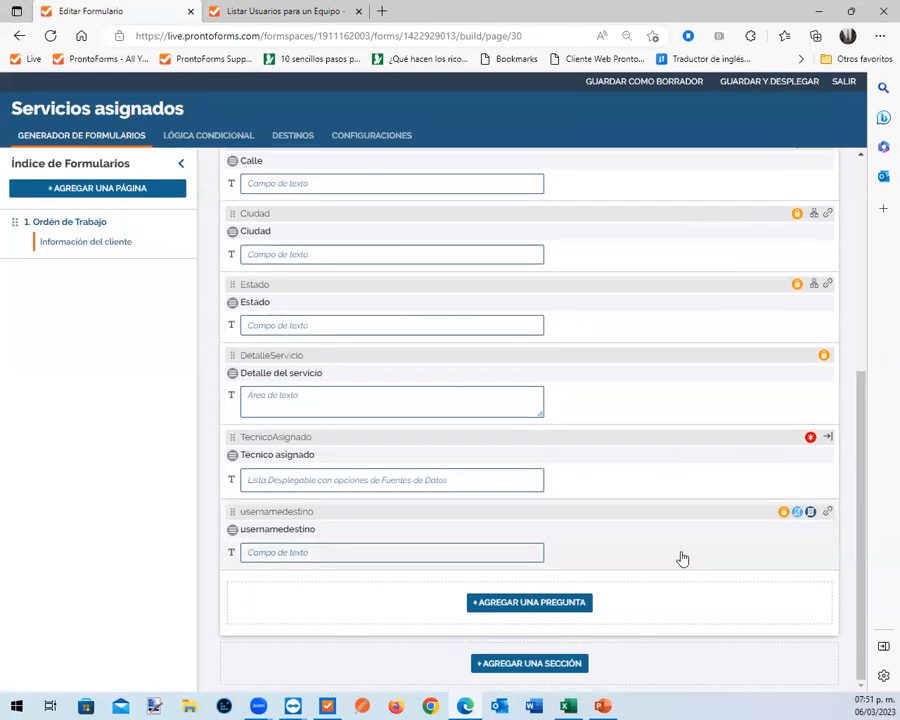
{"action": "left_click", "coordinate": [659, 466]}
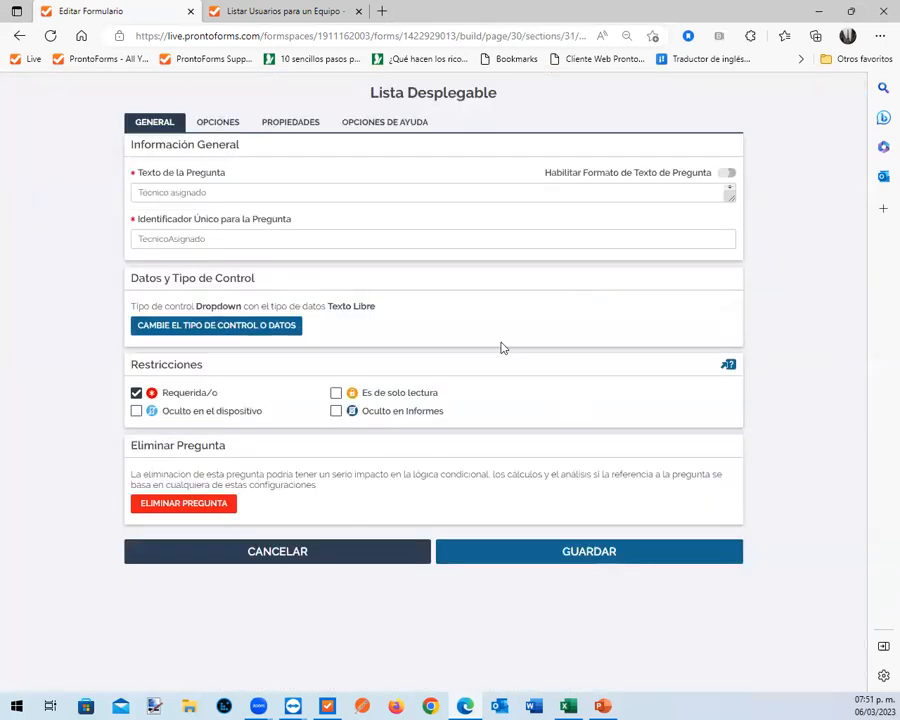
{"action": "left_click", "coordinate": [336, 392]}
{"action": "left_click", "coordinate": [136, 393]}
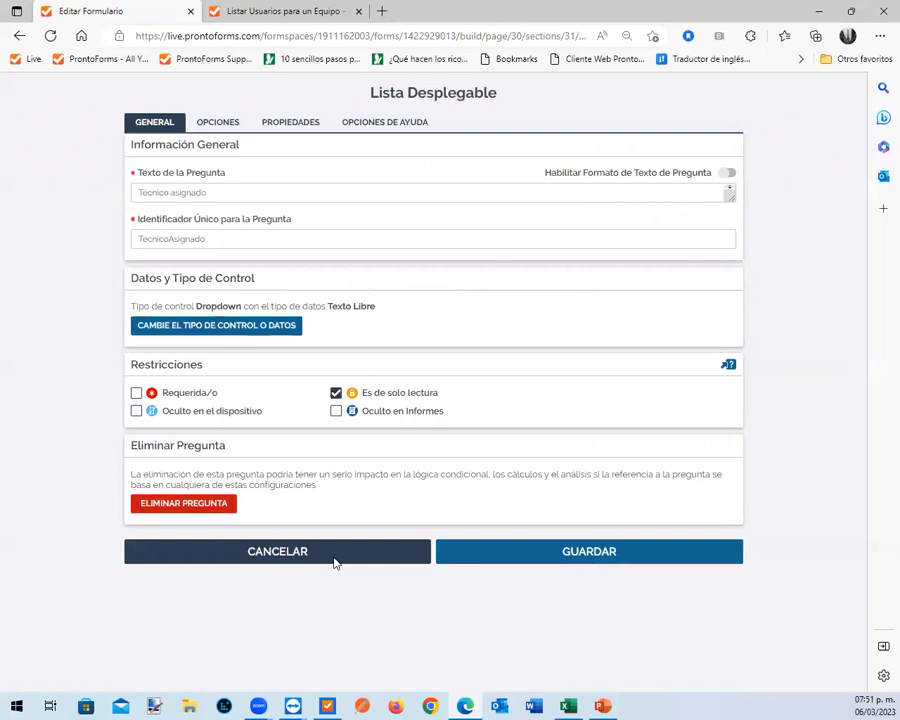
{"action": "left_click", "coordinate": [583, 556]}
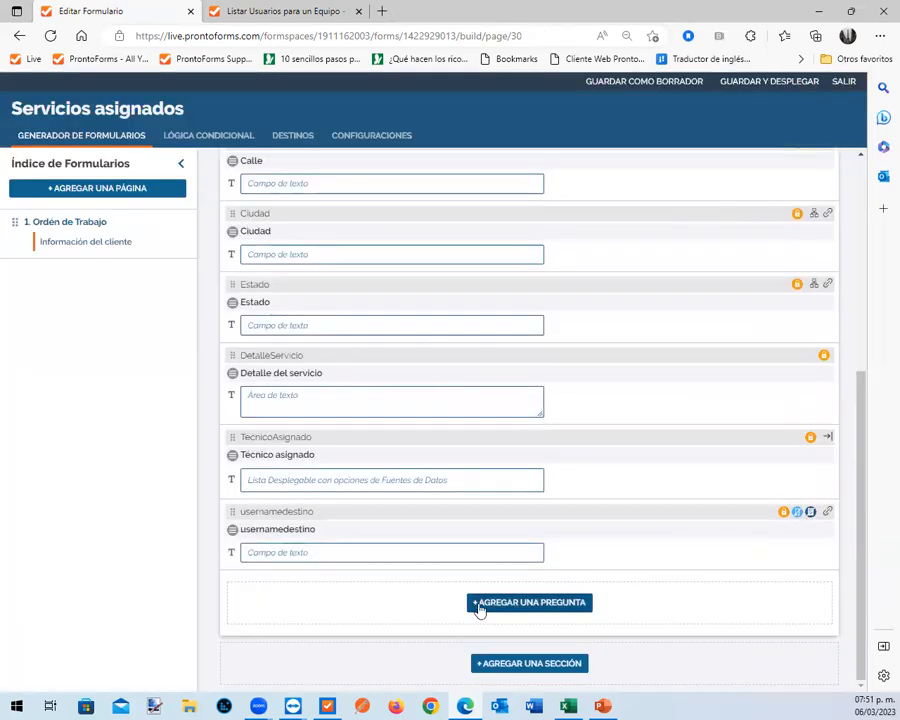
Check the question list for remaining editable fields and make Nombre de cuenta nueva read-only as well
{"action": "scroll", "coordinate": [738, 540], "scroll_direction": "up", "scroll_amount": 5}
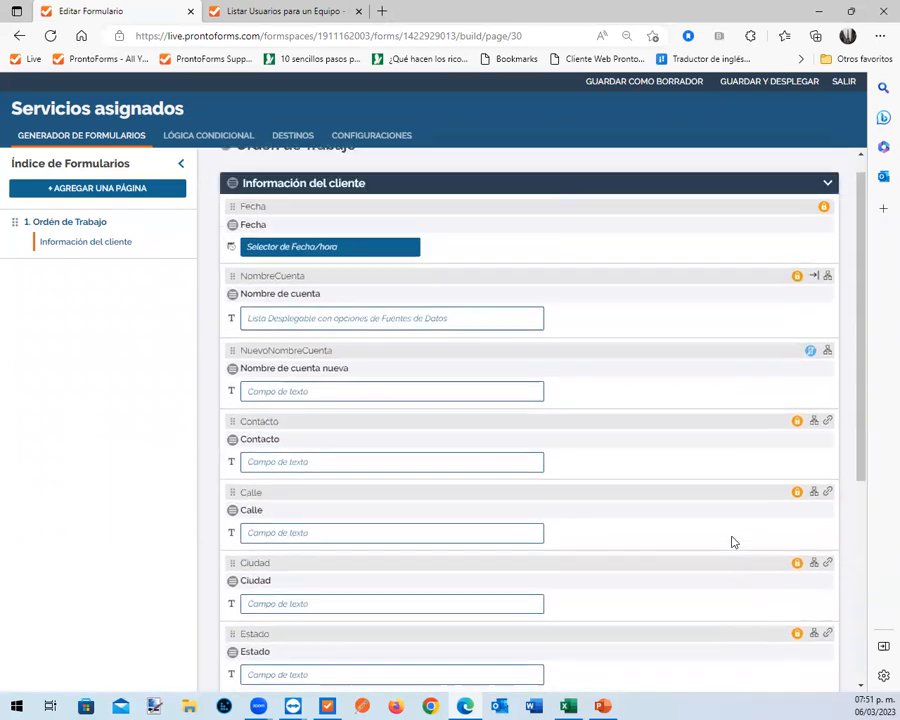
{"action": "scroll", "coordinate": [654, 552], "scroll_direction": "down", "scroll_amount": 2}
{"action": "scroll", "coordinate": [655, 554], "scroll_direction": "up", "scroll_amount": 3}
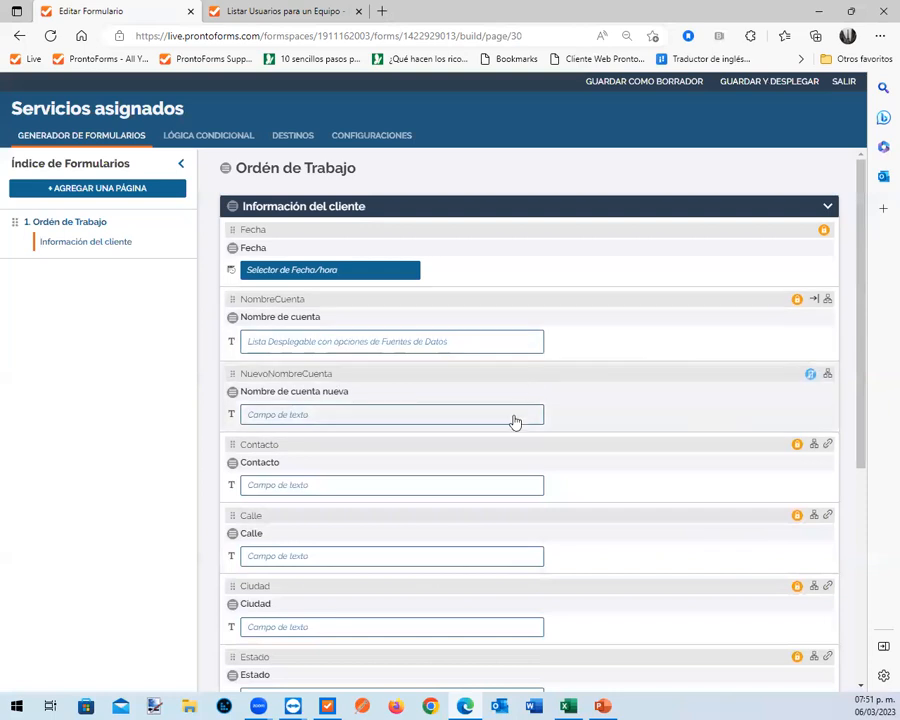
{"action": "left_click", "coordinate": [522, 394]}
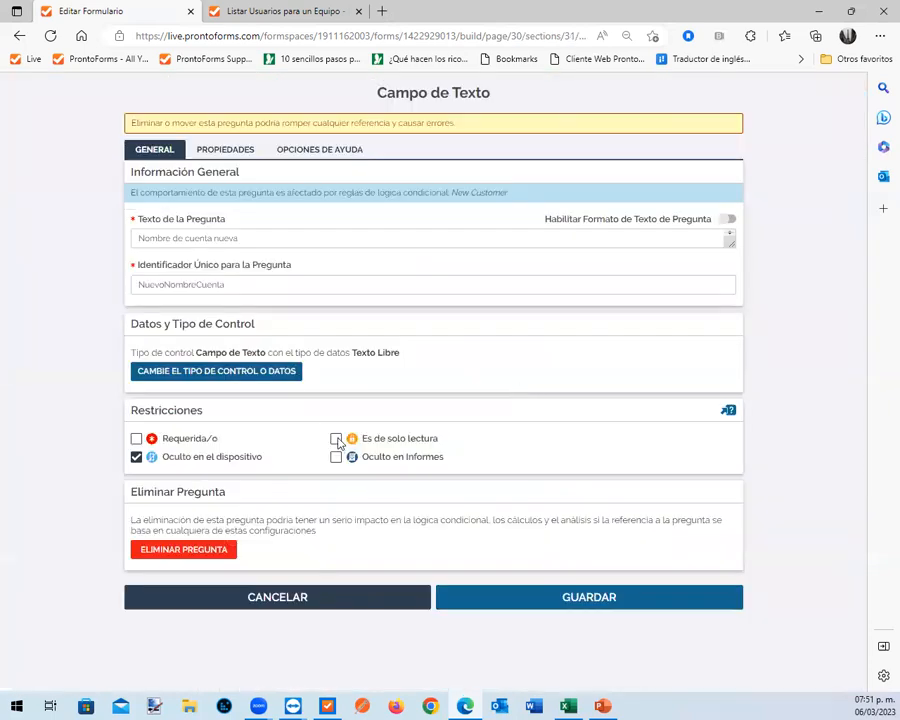
{"action": "left_click", "coordinate": [336, 439]}
{"action": "left_click", "coordinate": [577, 602]}
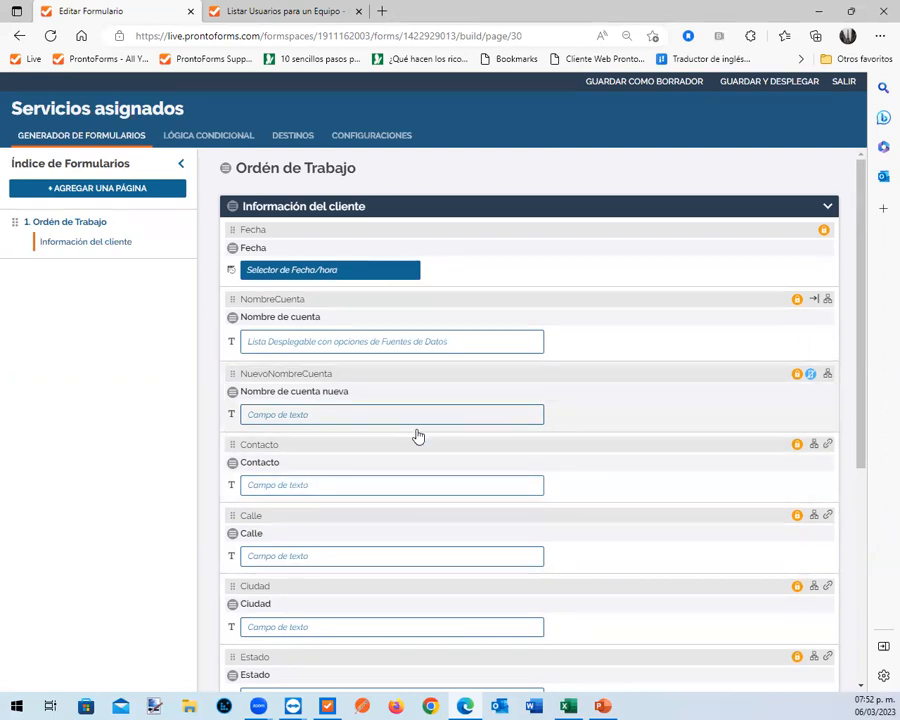
Check the Nombre de cuenta question's unique identifier and review the questions in the Información del cliente section
{"action": "left_click", "coordinate": [345, 323]}
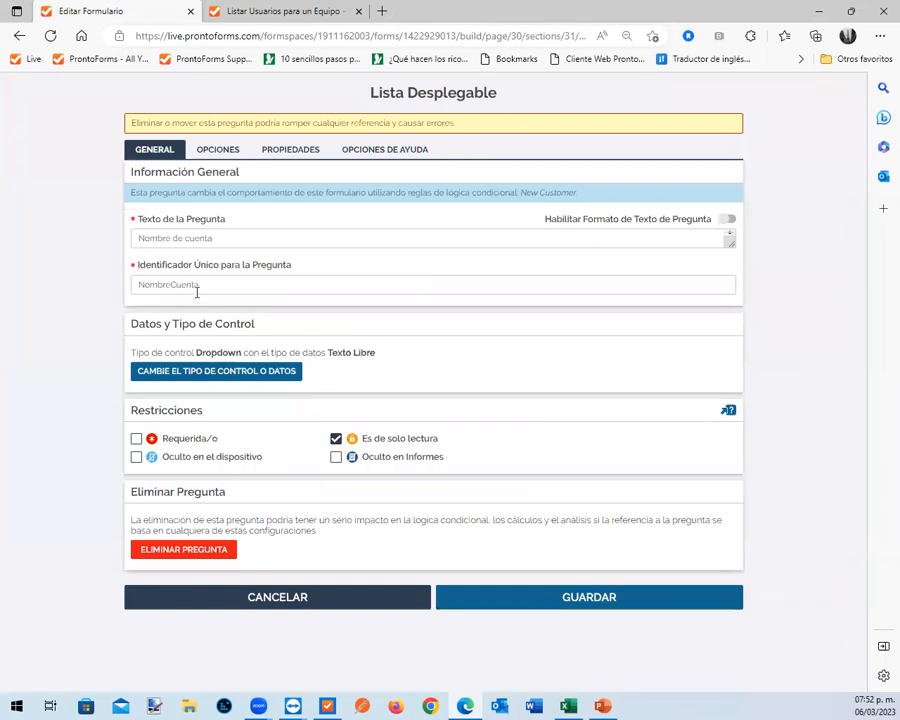
{"action": "left_click_drag", "start_coordinate": [208, 284], "coordinate": [124, 295]}
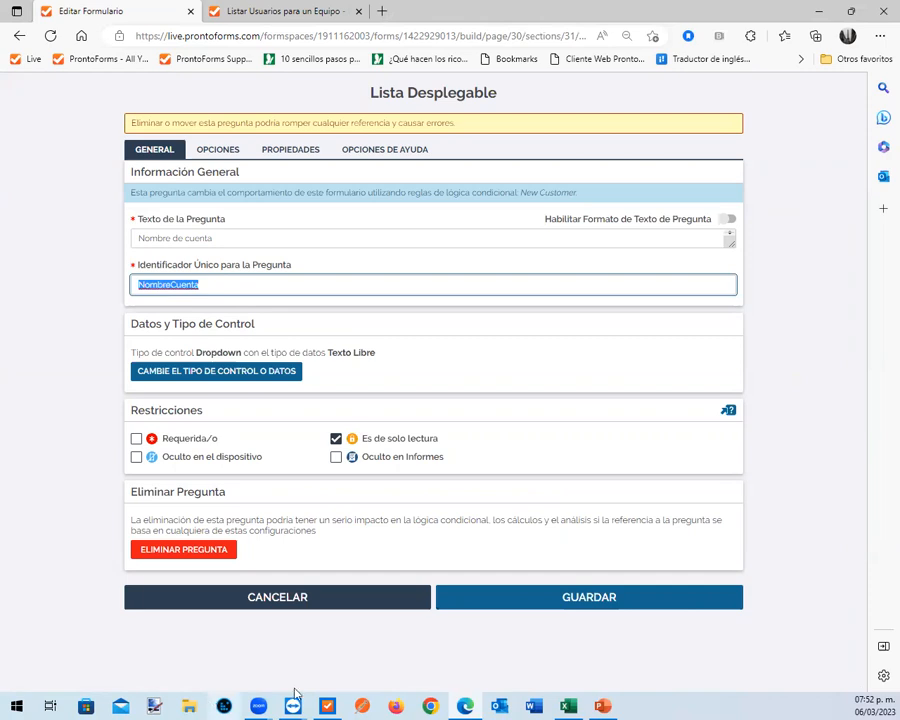
{"action": "left_click", "coordinate": [599, 601]}
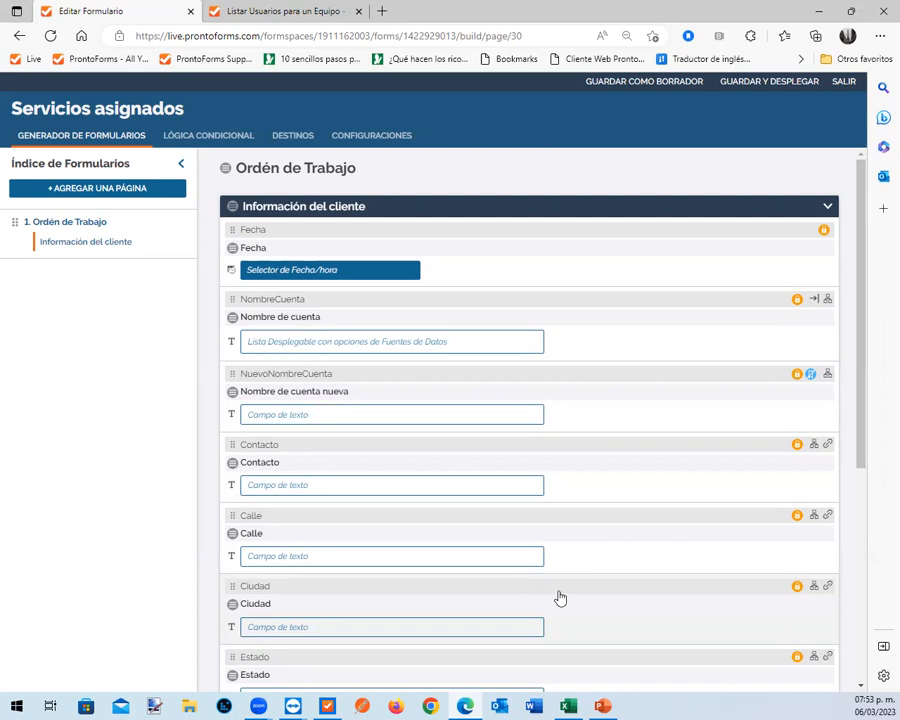
{"action": "scroll", "coordinate": [608, 490], "scroll_direction": "down", "scroll_amount": 1}
{"action": "scroll", "coordinate": [608, 490], "scroll_direction": "down", "scroll_amount": 4}
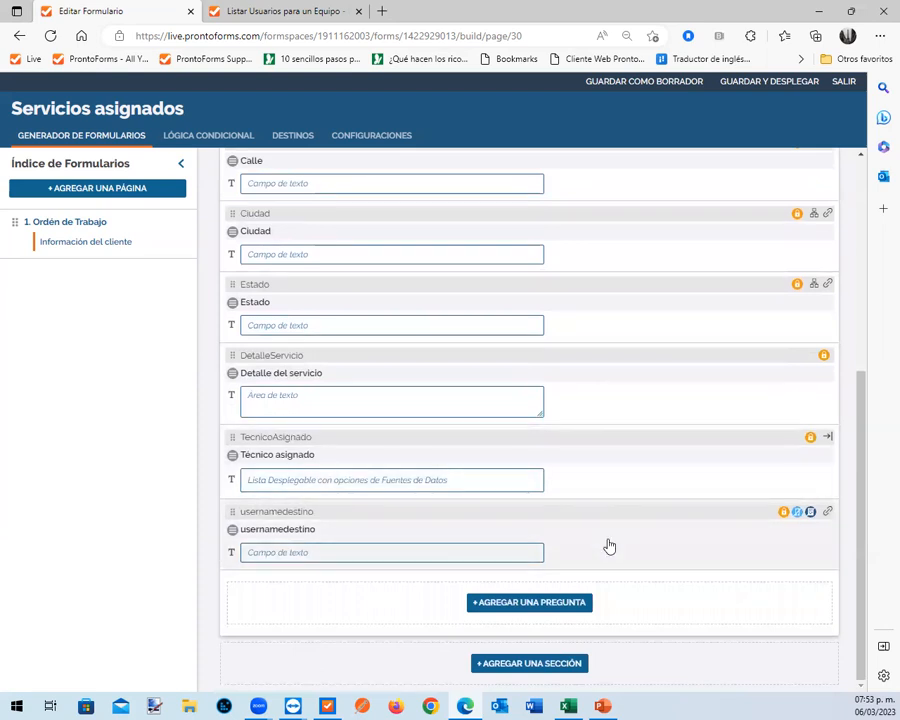
{"action": "scroll", "coordinate": [616, 522], "scroll_direction": "up", "scroll_amount": 4}
{"action": "scroll", "coordinate": [619, 528], "scroll_direction": "up", "scroll_amount": 1}
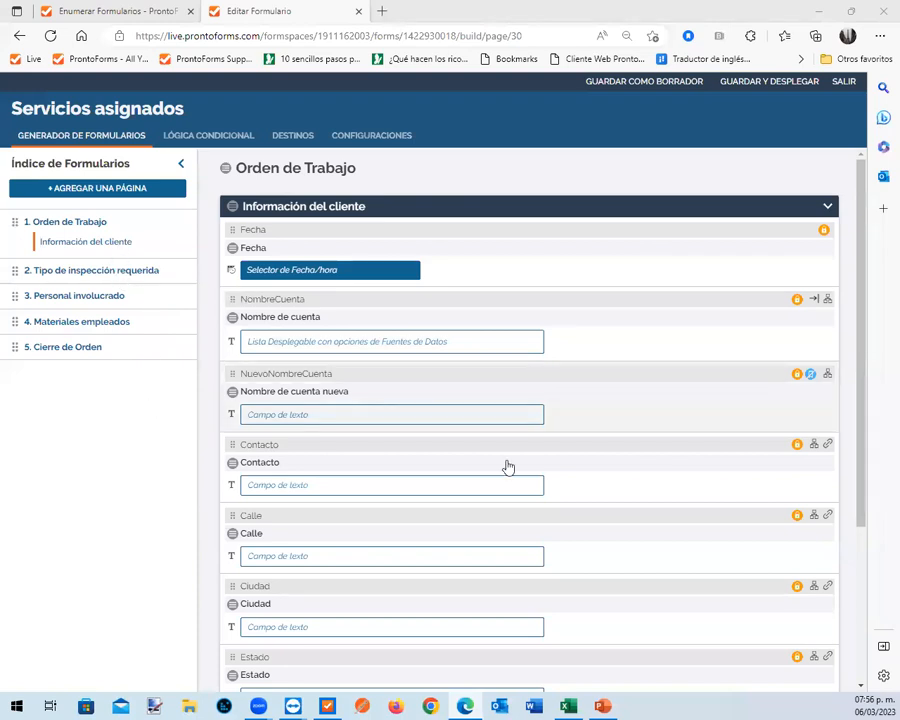
Review the extended Servicios asignados form's pages from Orden de Trabajo to Cierre de Orden, its CierreServicio destination and its general settings
{"action": "scroll", "coordinate": [510, 470], "scroll_direction": "down", "scroll_amount": 3}
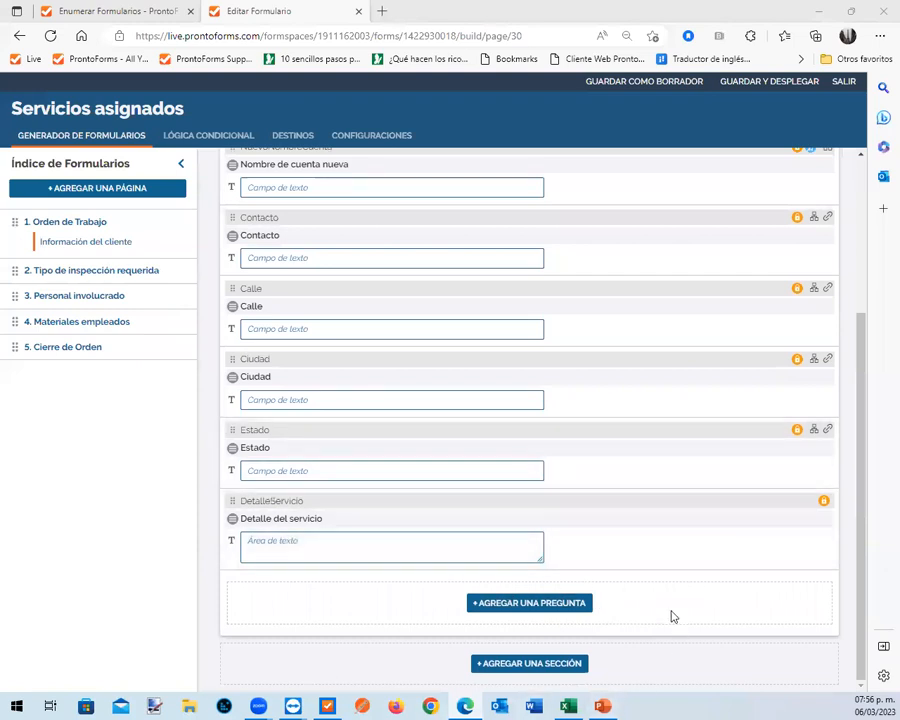
{"action": "scroll", "coordinate": [458, 583], "scroll_direction": "up", "scroll_amount": 2}
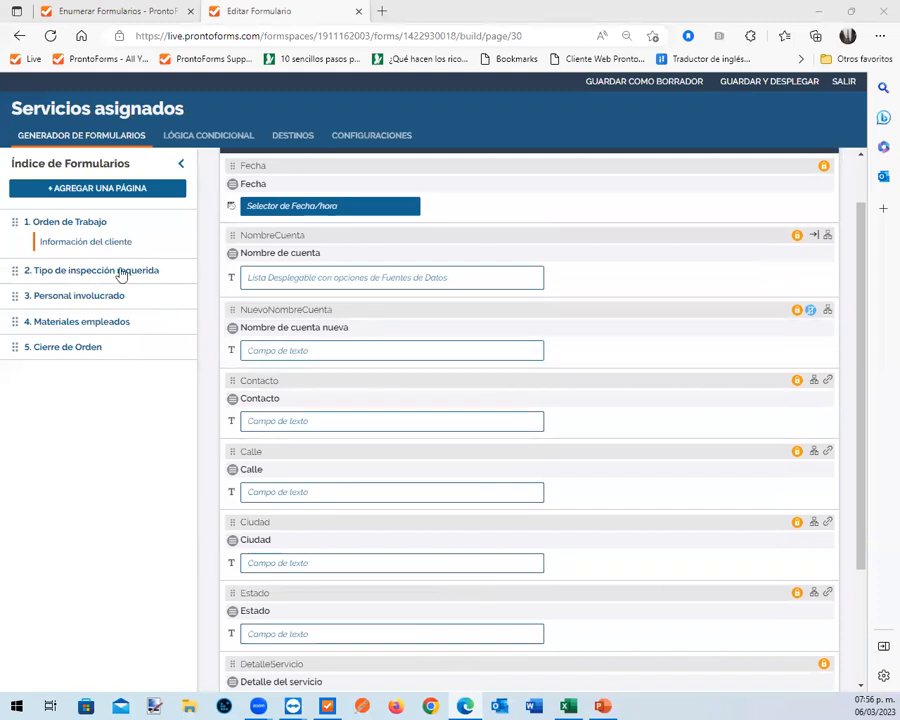
{"action": "left_click", "coordinate": [80, 268]}
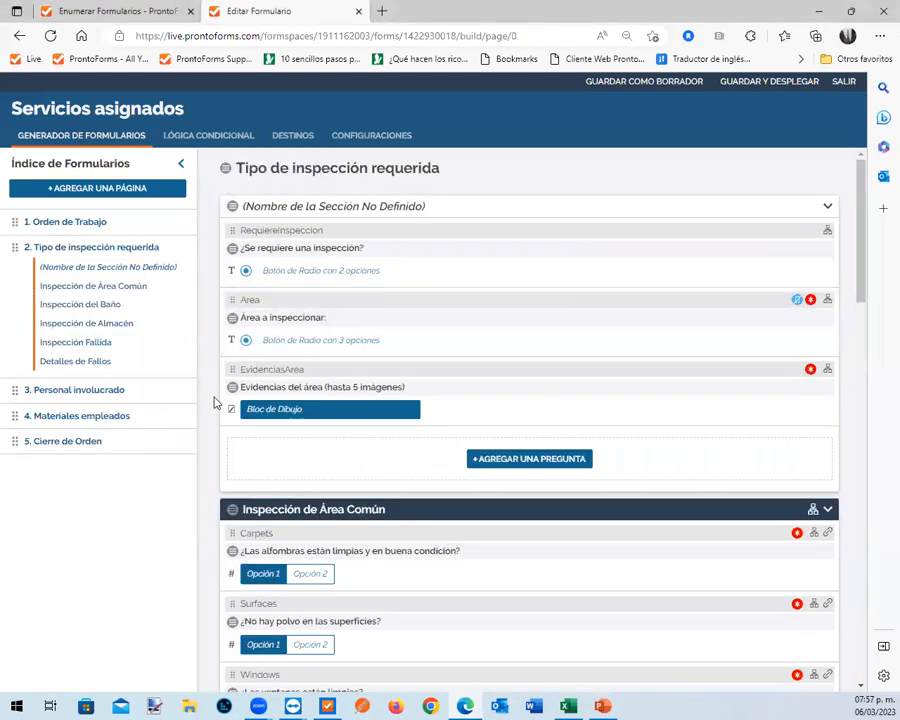
{"action": "left_click", "coordinate": [116, 392]}
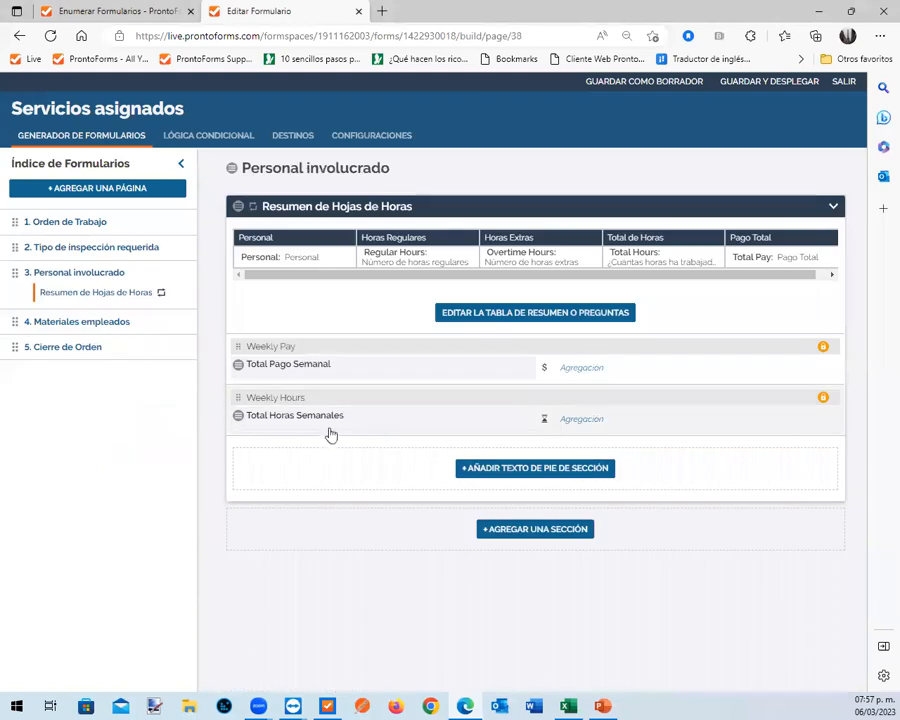
{"action": "left_click", "coordinate": [93, 324]}
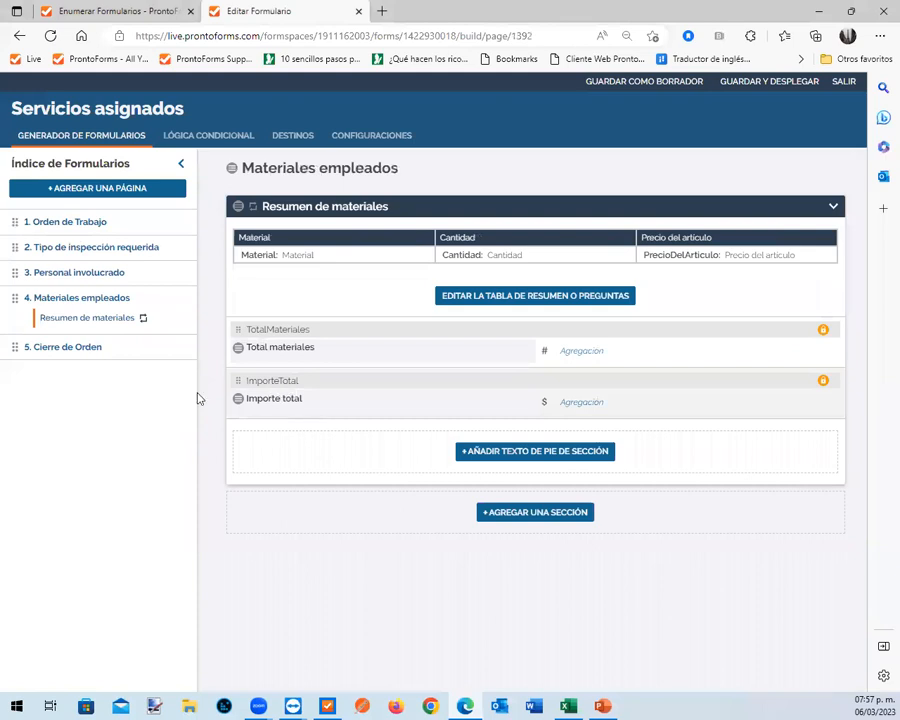
{"action": "left_click", "coordinate": [115, 350]}
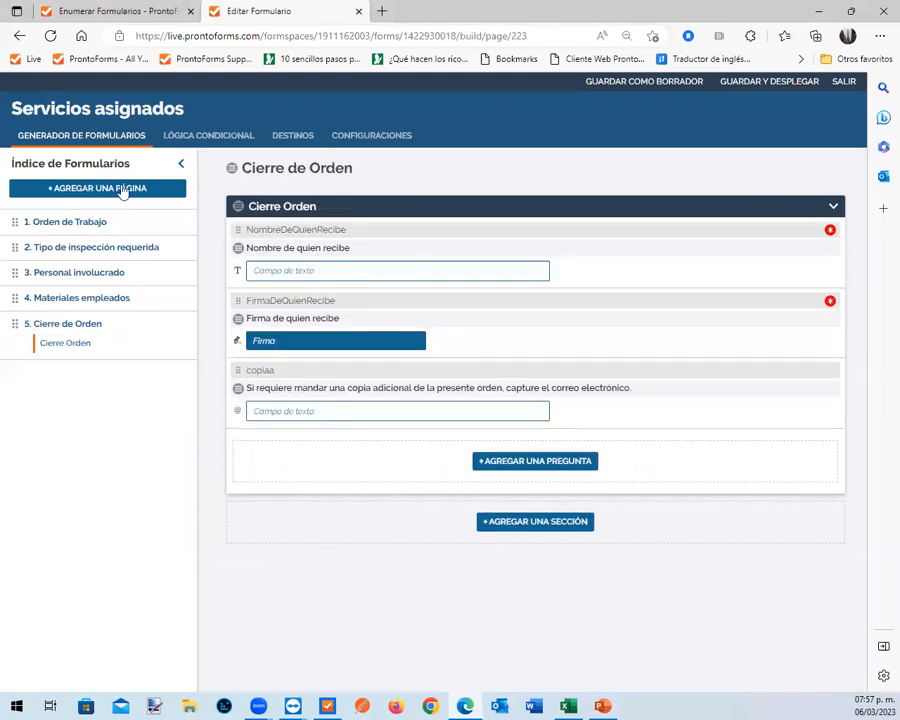
{"action": "left_click", "coordinate": [297, 138]}
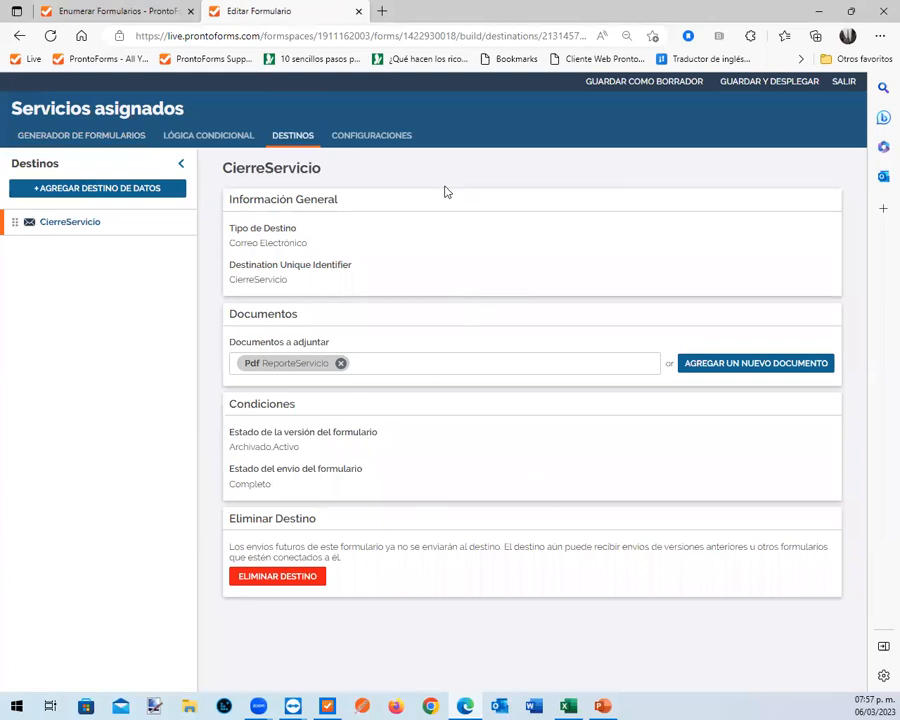
{"action": "left_click", "coordinate": [370, 139]}
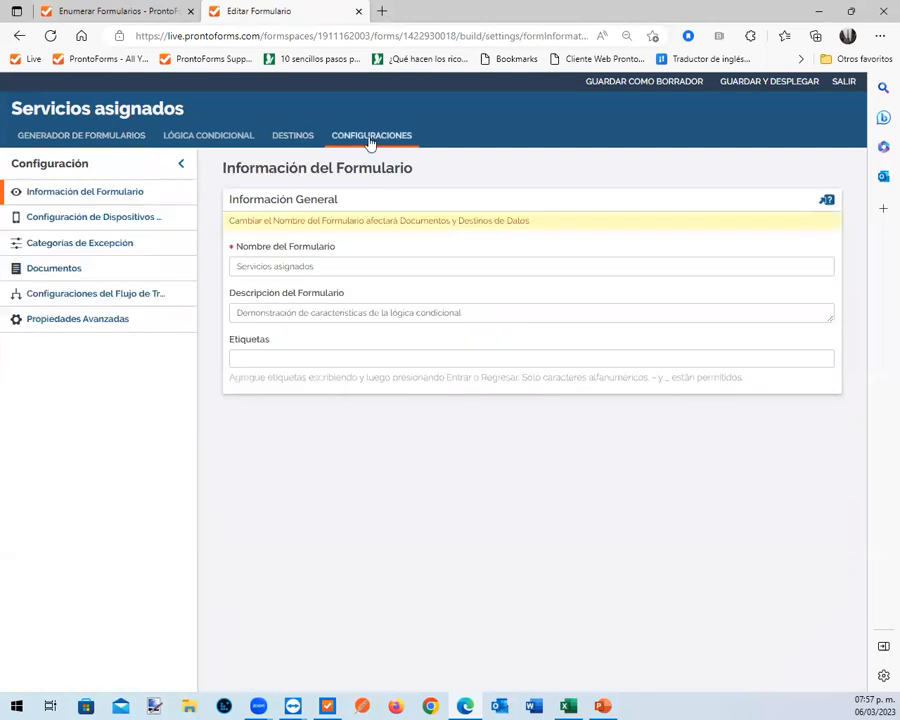
Check the form's workflow initiation methods, and save and deploy the Servicios asignados form
{"action": "left_click", "coordinate": [115, 296]}
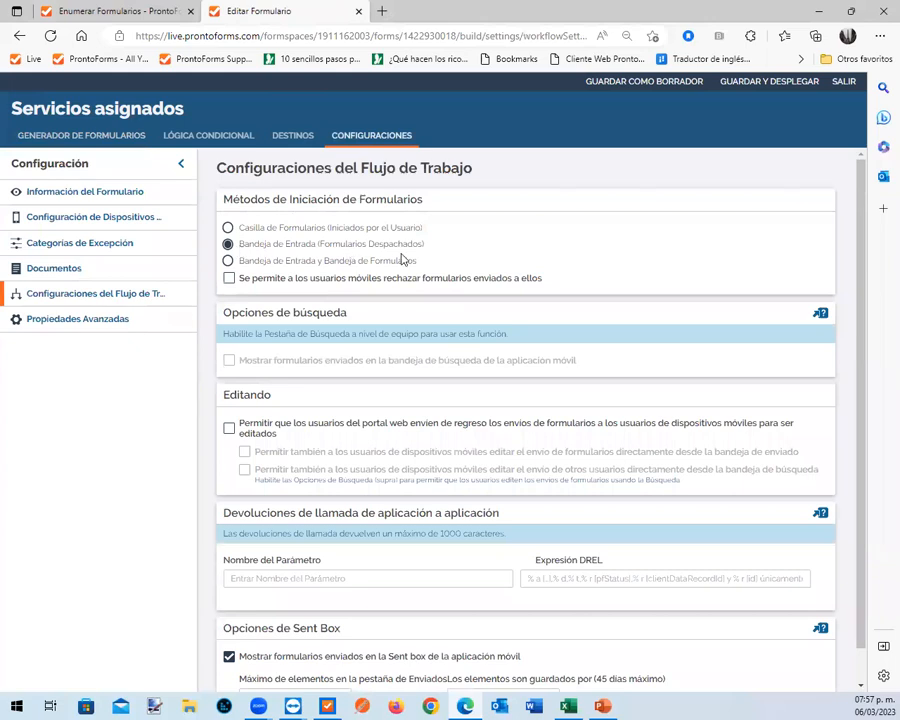
{"action": "left_click", "coordinate": [773, 88]}
{"action": "left_click", "coordinate": [618, 462]}
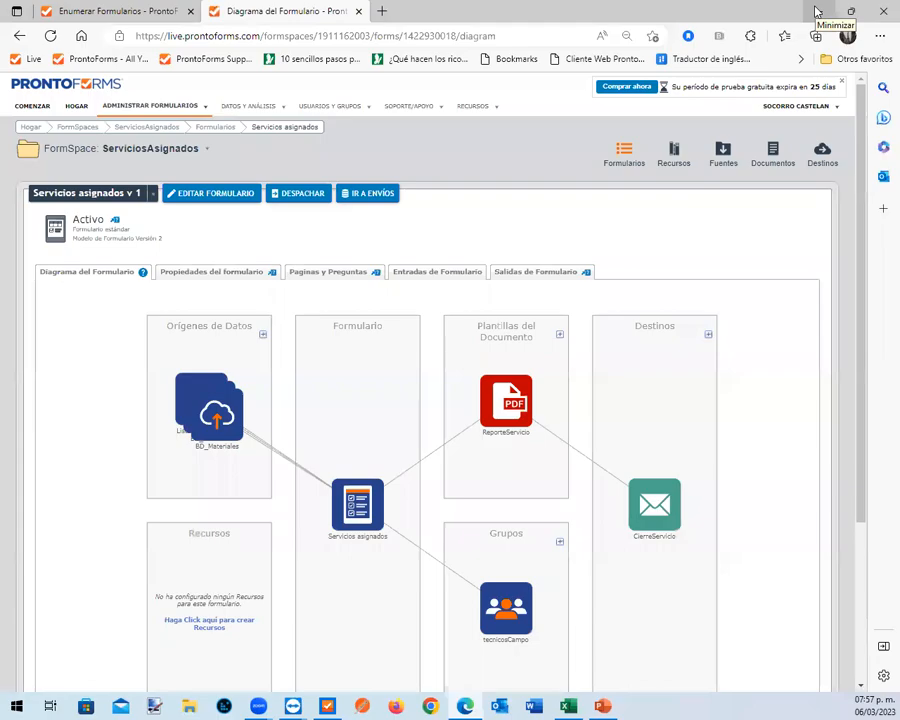
Switch to the two mirrored technician phones and return each ProntoForms app to its home screen to check the inboxes
{"action": "left_click", "coordinate": [816, 12]}
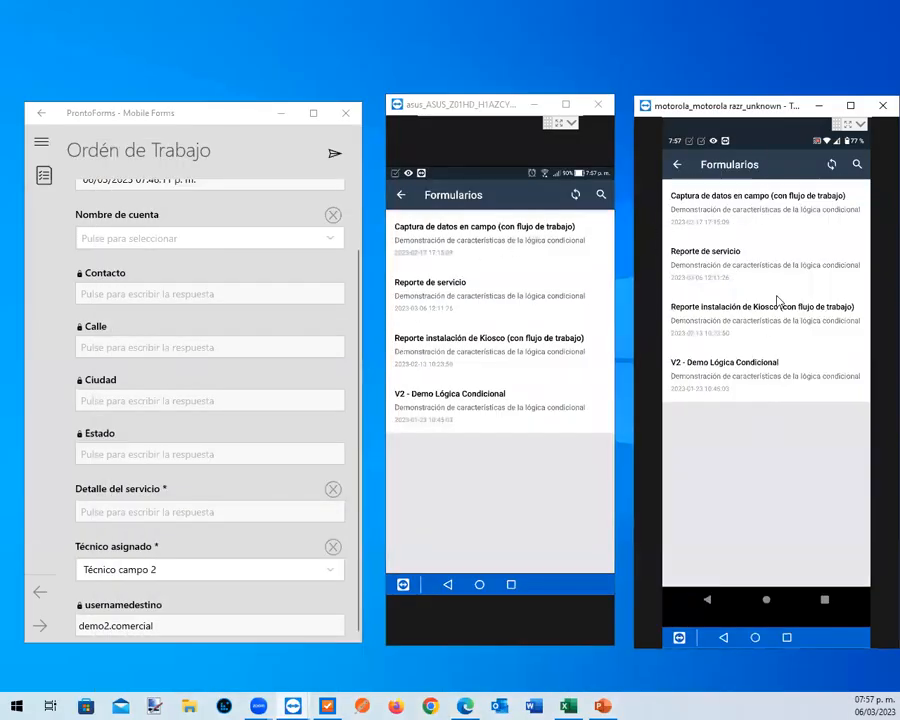
{"action": "left_click", "coordinate": [677, 169]}
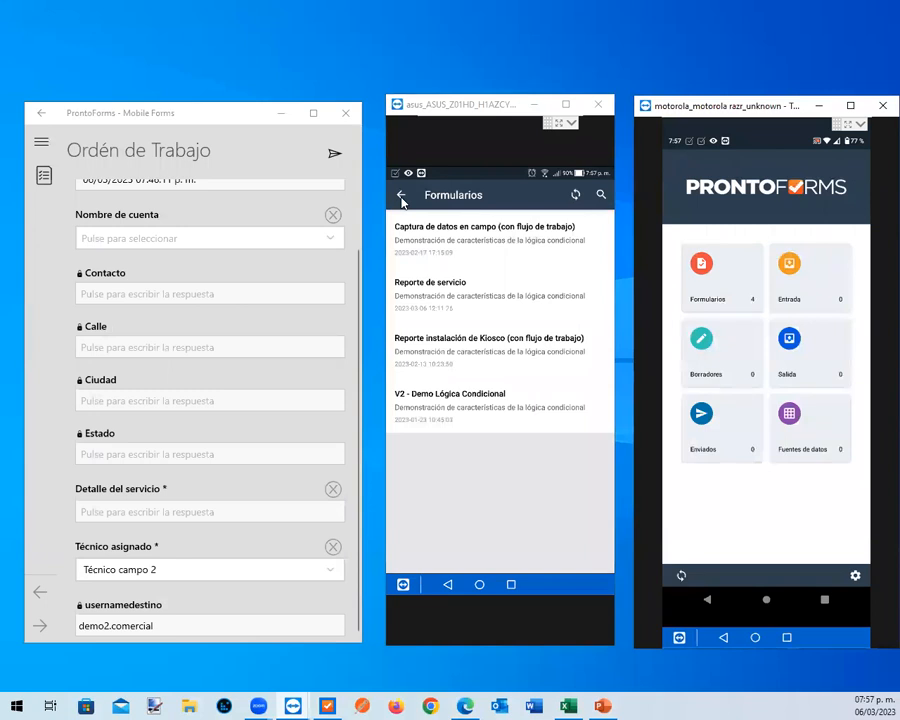
{"action": "left_click", "coordinate": [401, 196]}
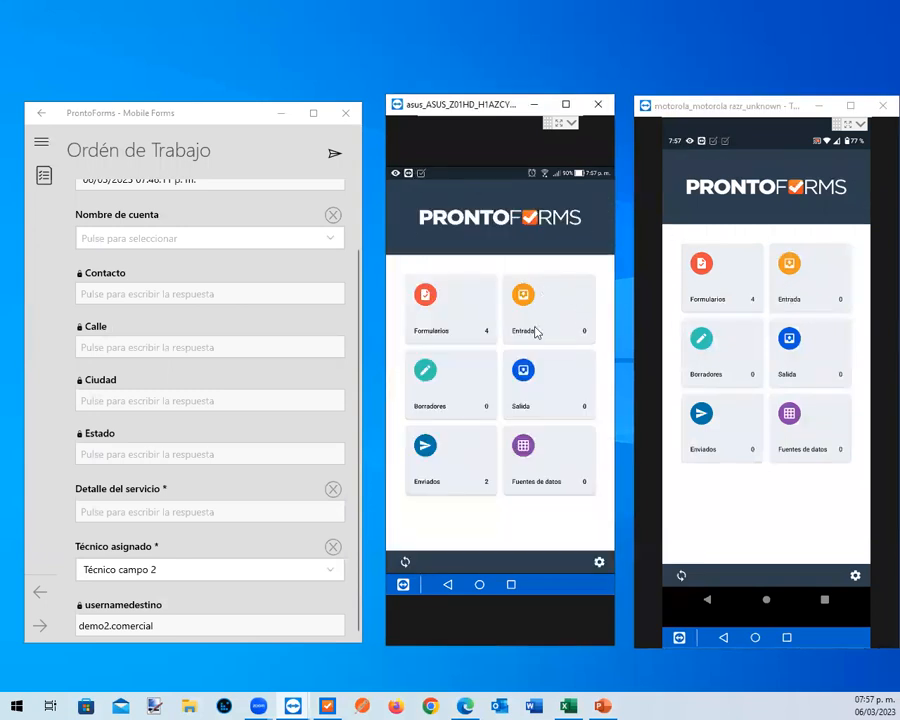
Switch back to the browser and open the MesaControl FormSpace's Asignación de servicios form for editing
{"action": "left_click", "coordinate": [473, 704]}
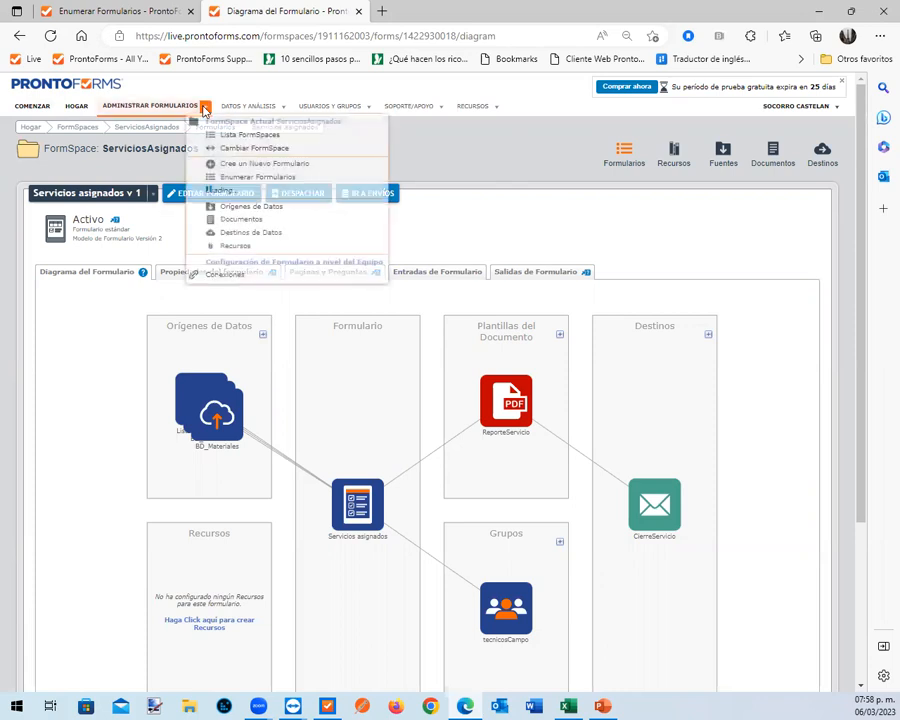
{"action": "mouse_move", "coordinate": [203, 110]}
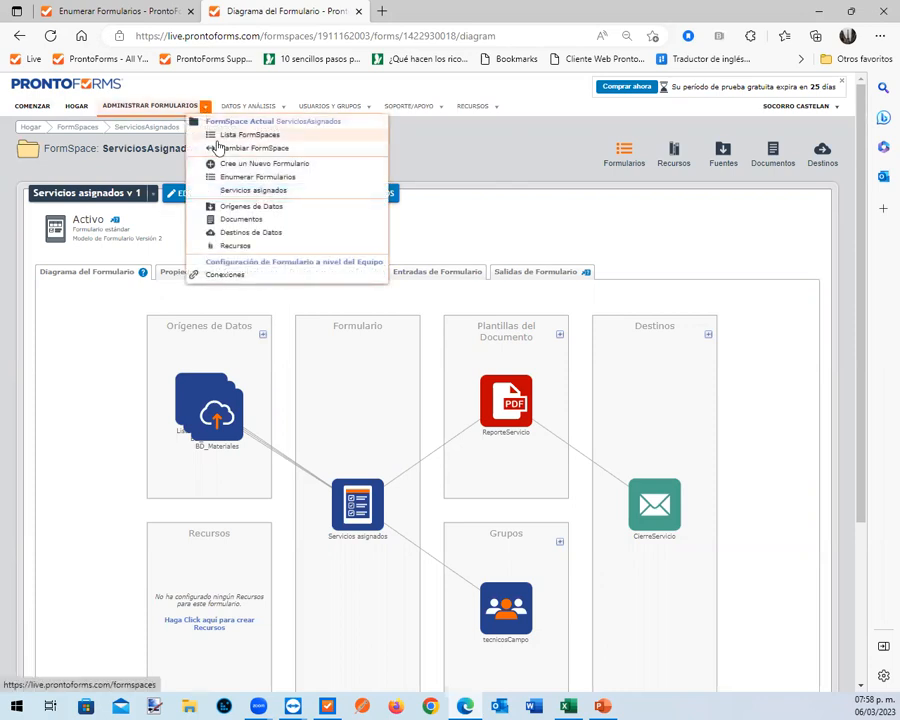
{"action": "left_click", "coordinate": [222, 138]}
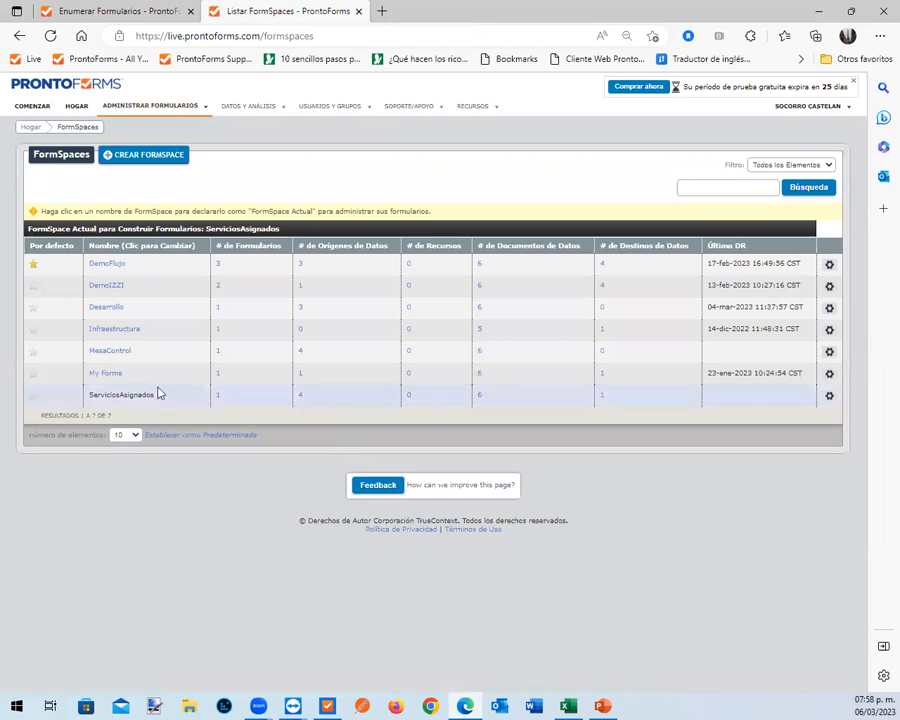
{"action": "left_click", "coordinate": [218, 356]}
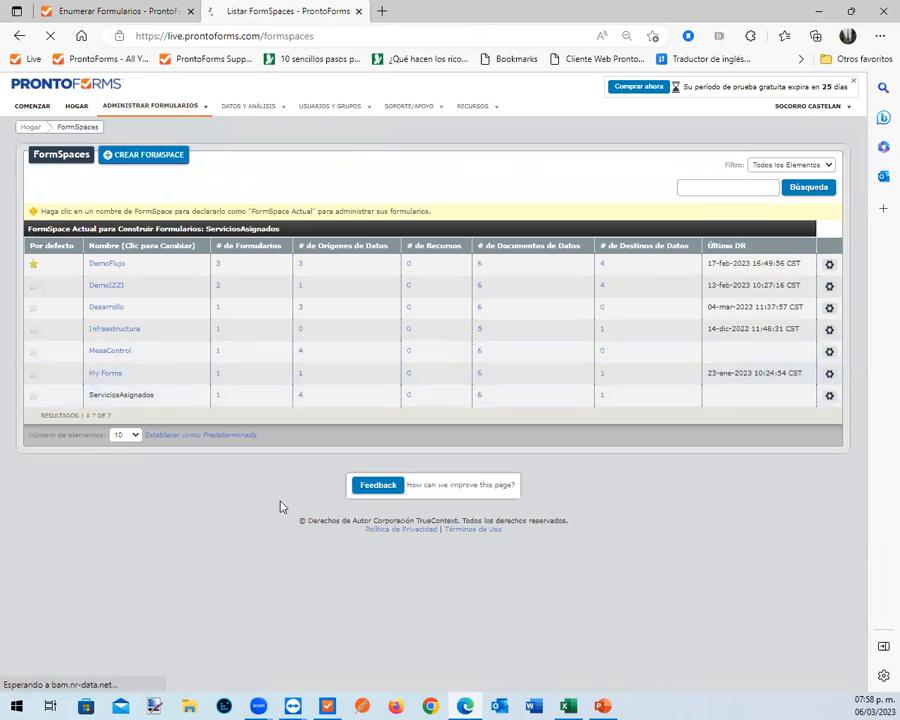
{"action": "left_click", "coordinate": [180, 328]}
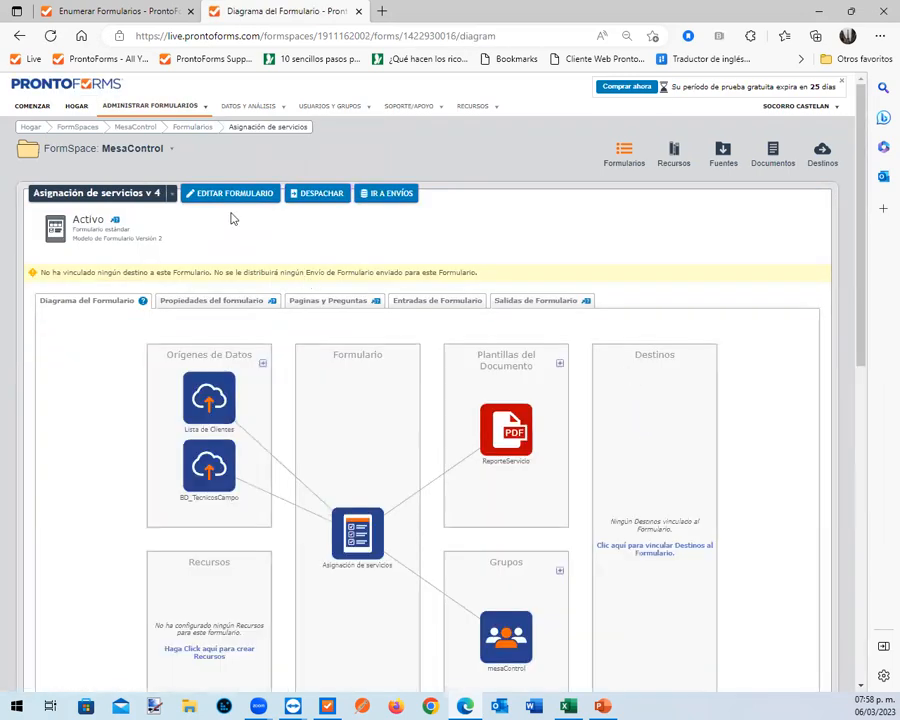
{"action": "left_click", "coordinate": [237, 195]}
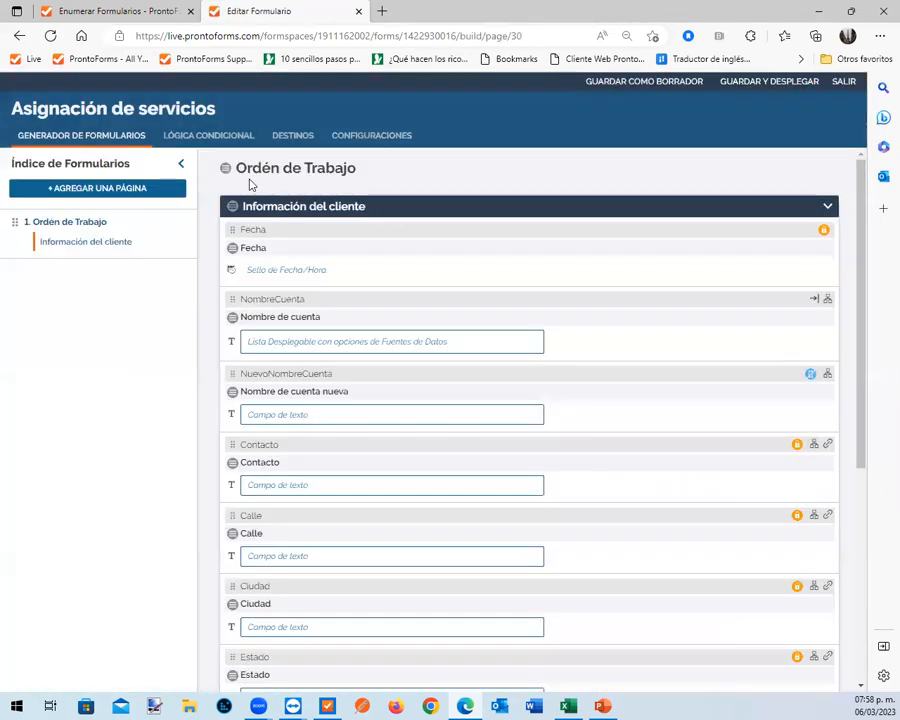
Start a new Despacho data destination for the Asignación de servicios form and name it AsignacionTecnico
{"action": "left_click", "coordinate": [292, 137]}
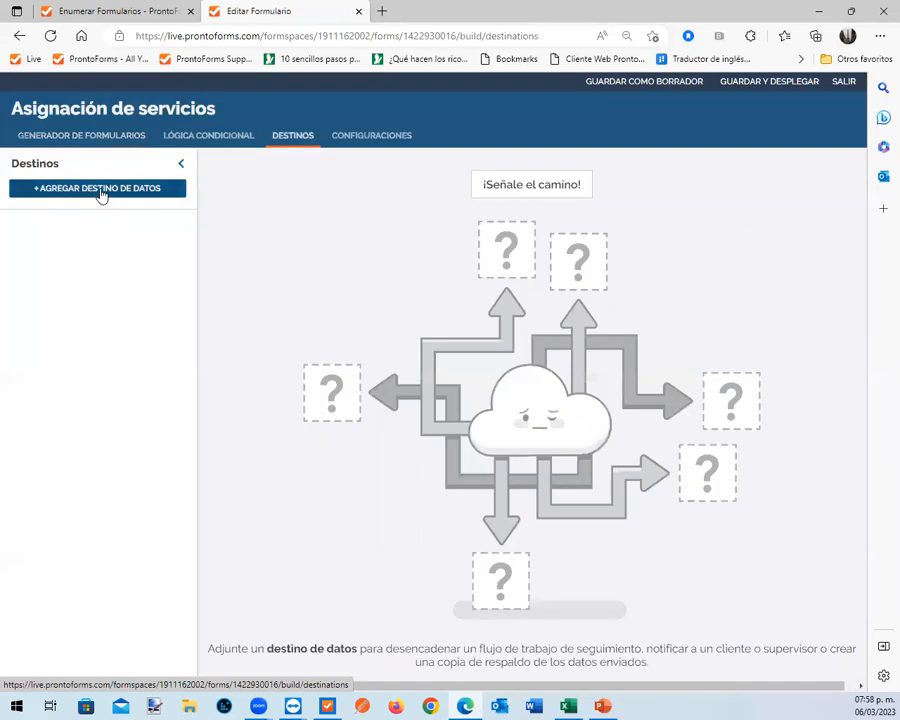
{"action": "left_click", "coordinate": [101, 193]}
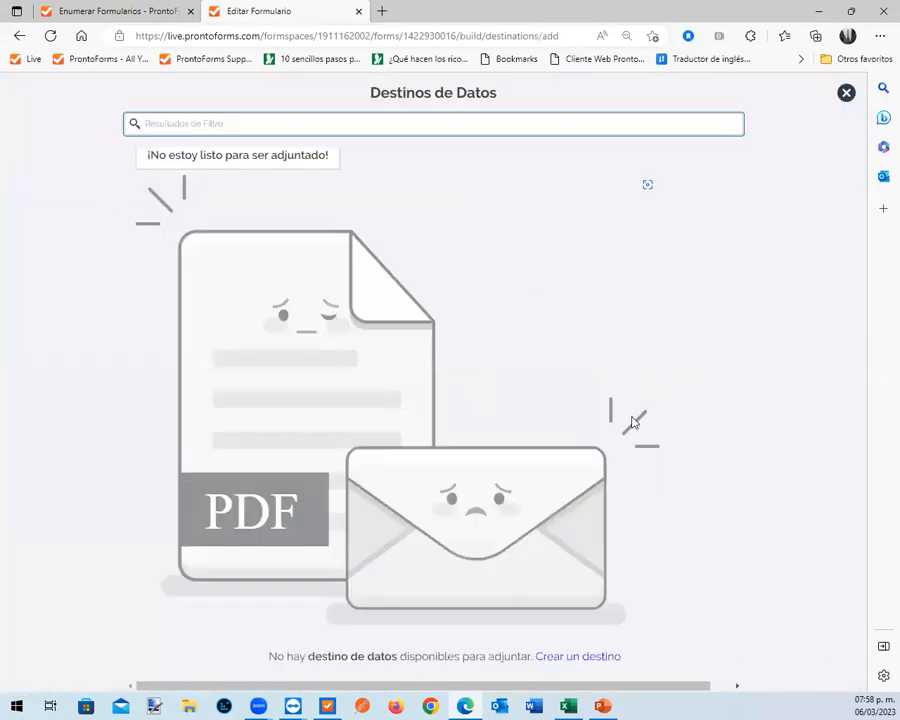
{"action": "left_click", "coordinate": [577, 659]}
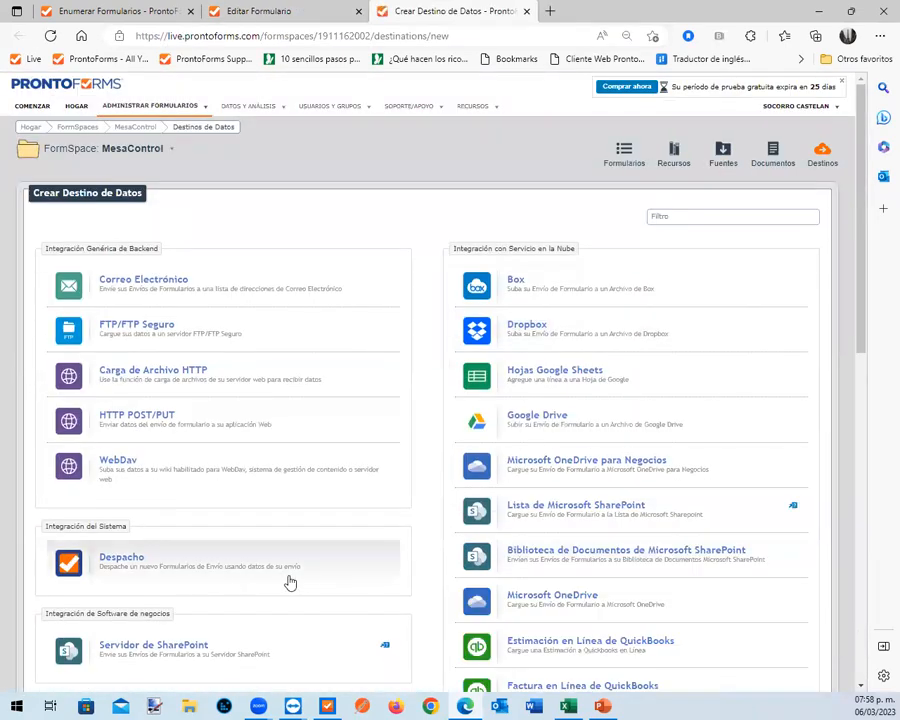
{"action": "left_click", "coordinate": [128, 565]}
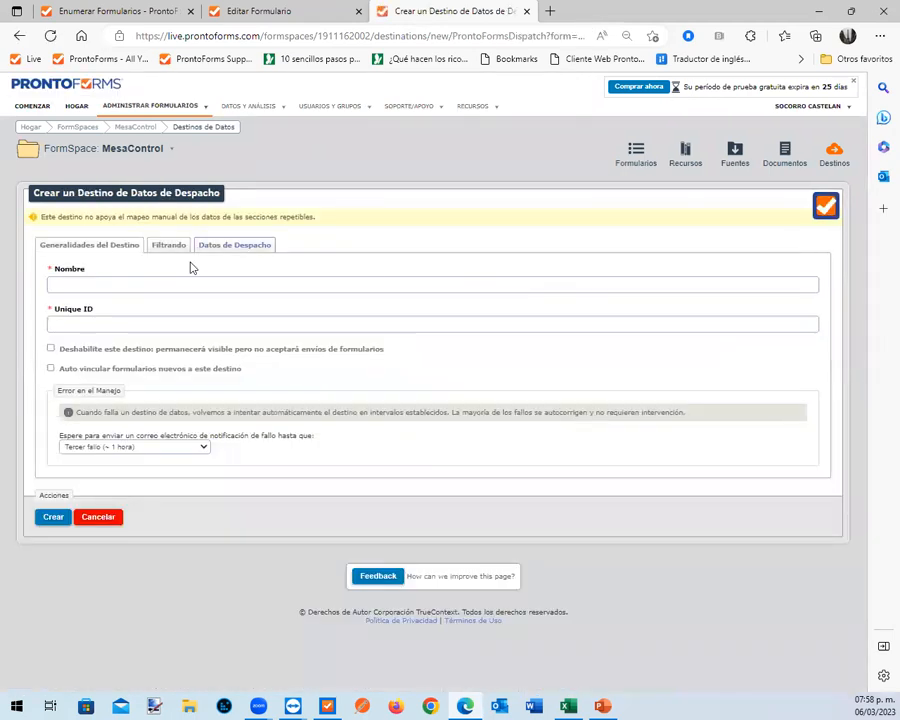
{"action": "left_click", "coordinate": [120, 284]}
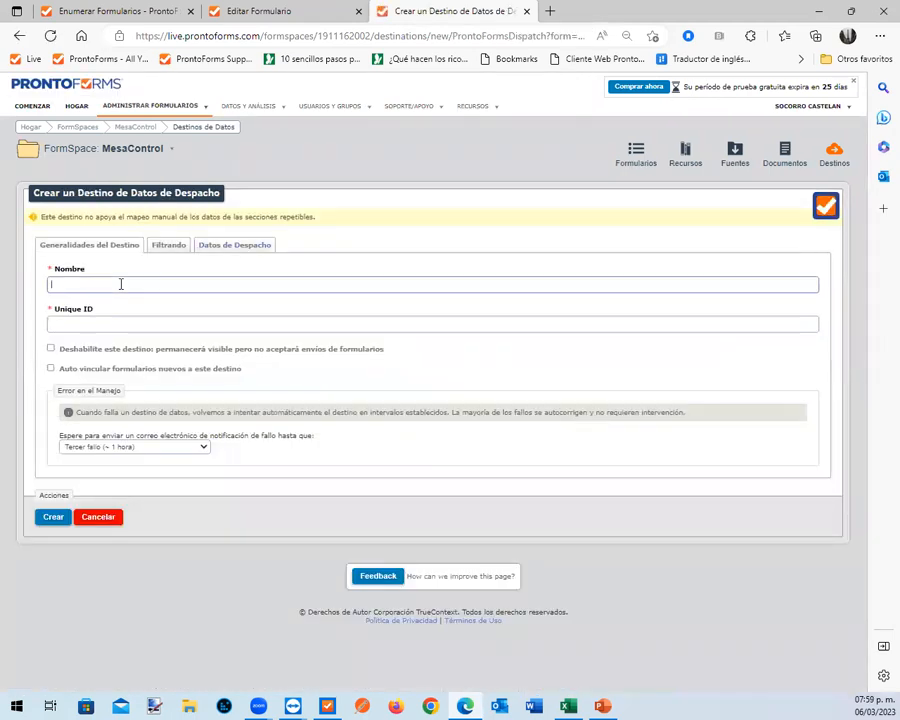
{"action": "type", "text": "AsignacionTecnico"}
Set the dispatch target form to ServiciosAsignados - Servicios asignados and enter demo3.comercial as a fixed target username
{"action": "left_click", "coordinate": [221, 248]}
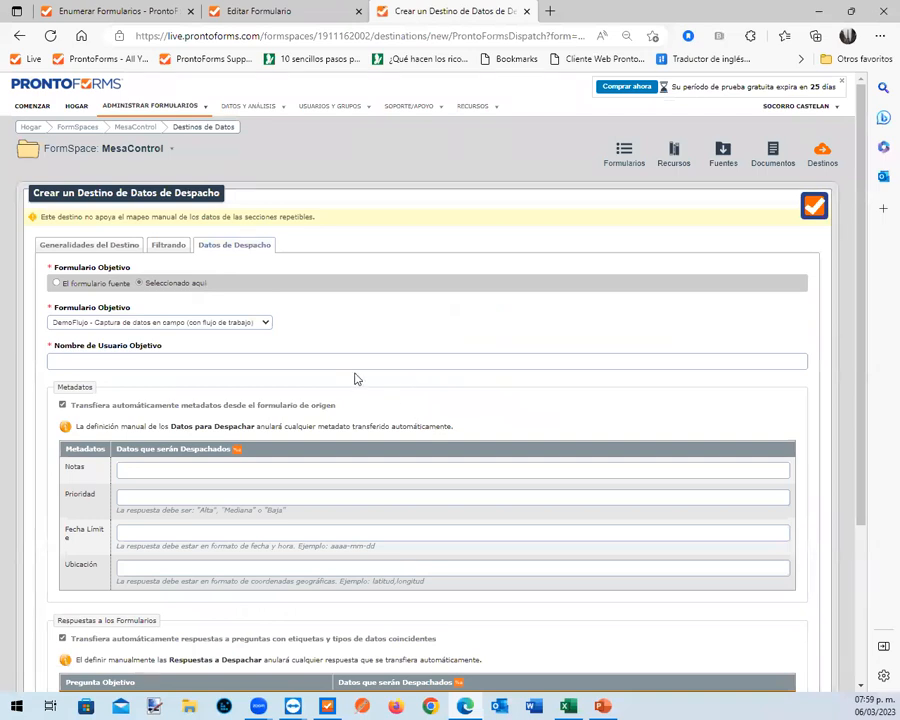
{"action": "left_click", "coordinate": [267, 323]}
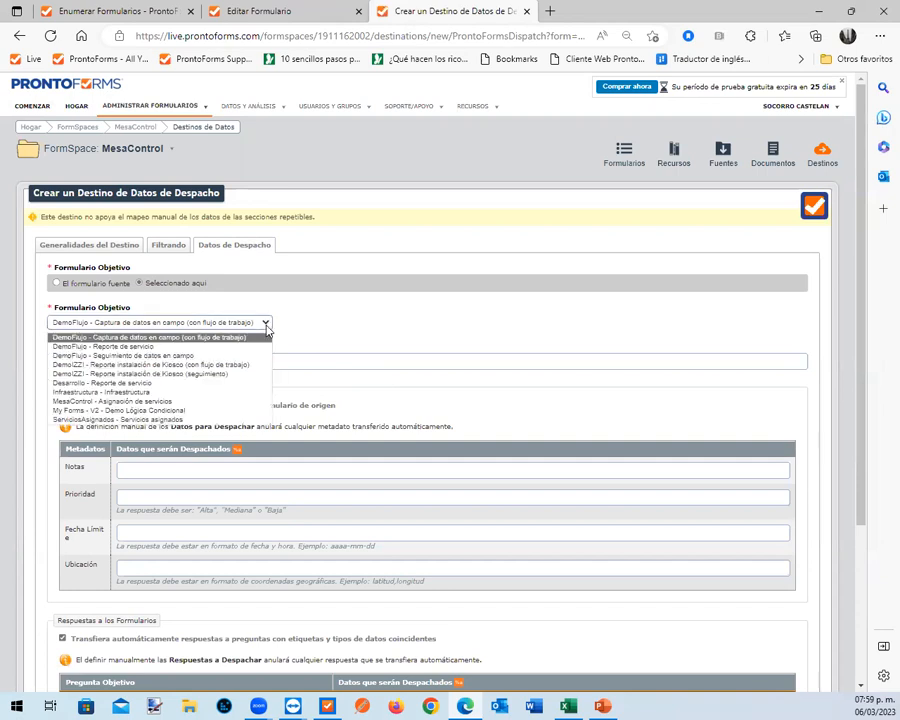
{"action": "left_click", "coordinate": [212, 420]}
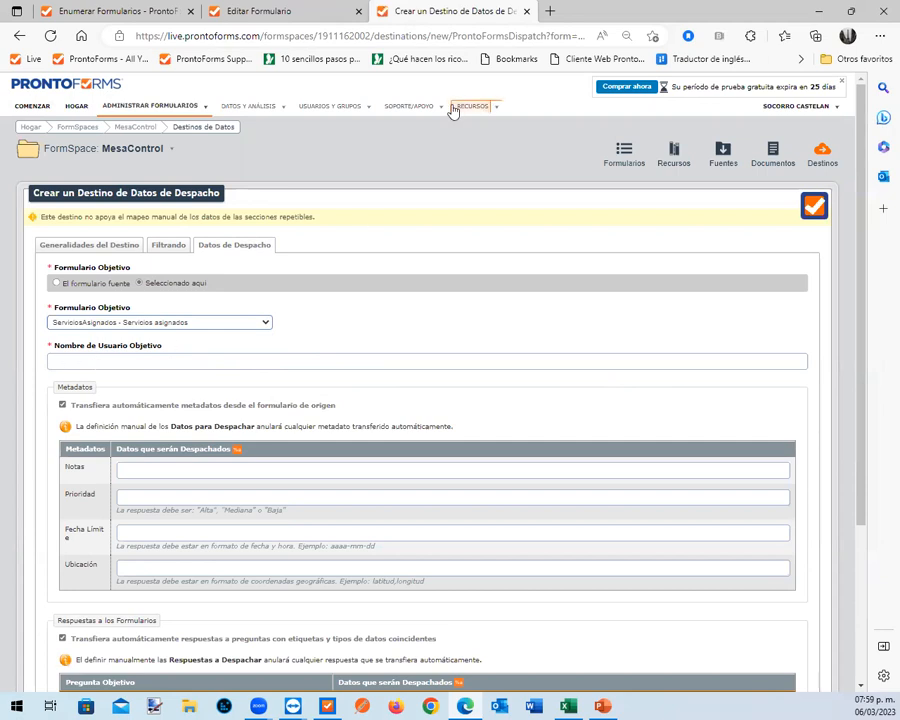
{"action": "left_click", "coordinate": [189, 361]}
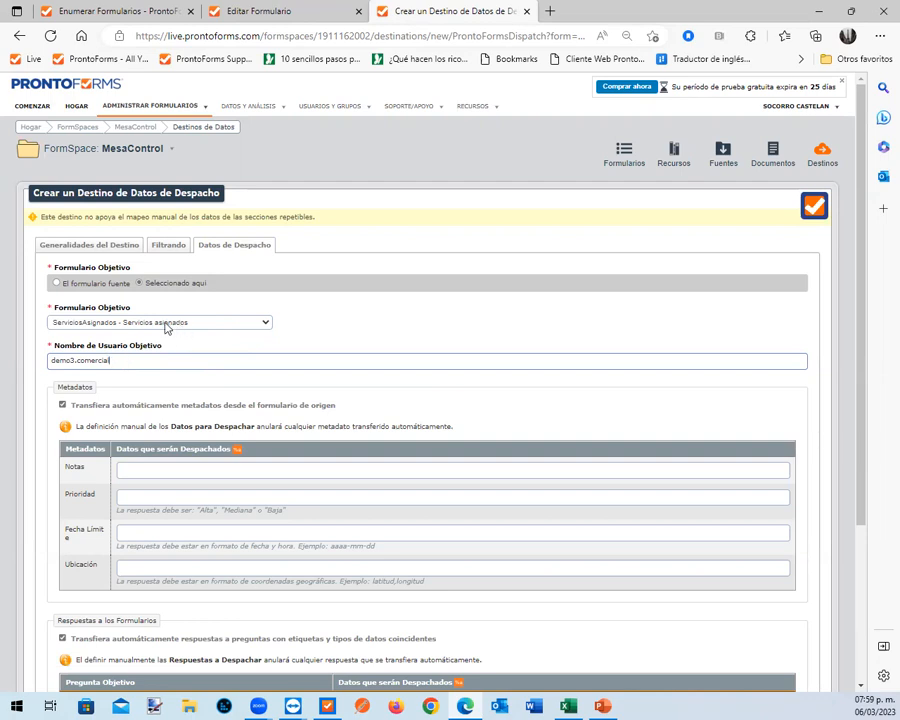
{"action": "left_click_drag", "start_coordinate": [119, 361], "coordinate": [47, 361]}
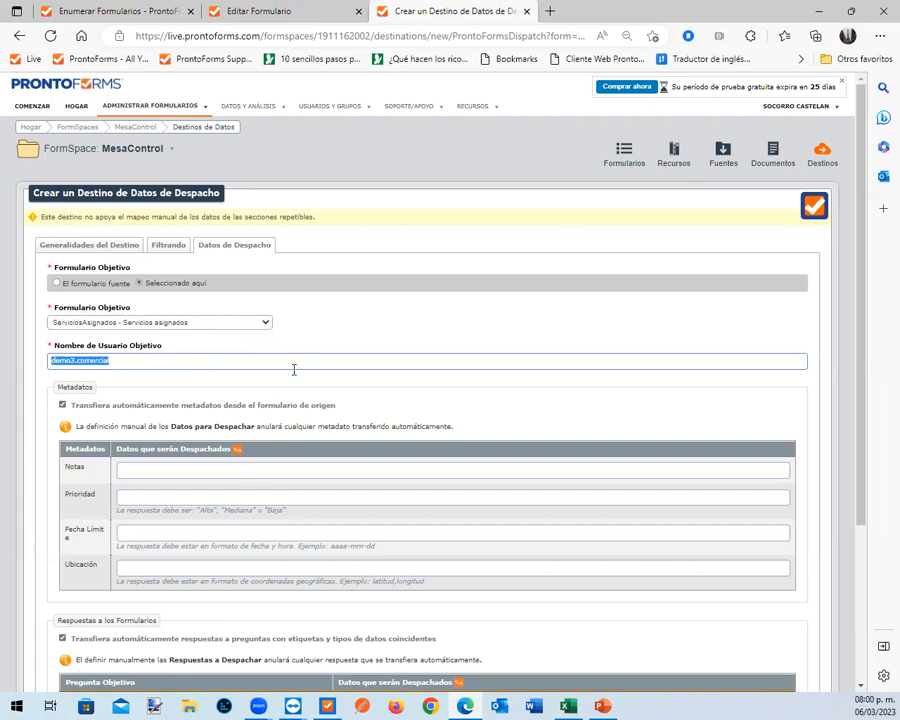
Copy the unique identifier of the usernamedestino question from the Asignación de servicios form and save the question
{"action": "left_click", "coordinate": [276, 12]}
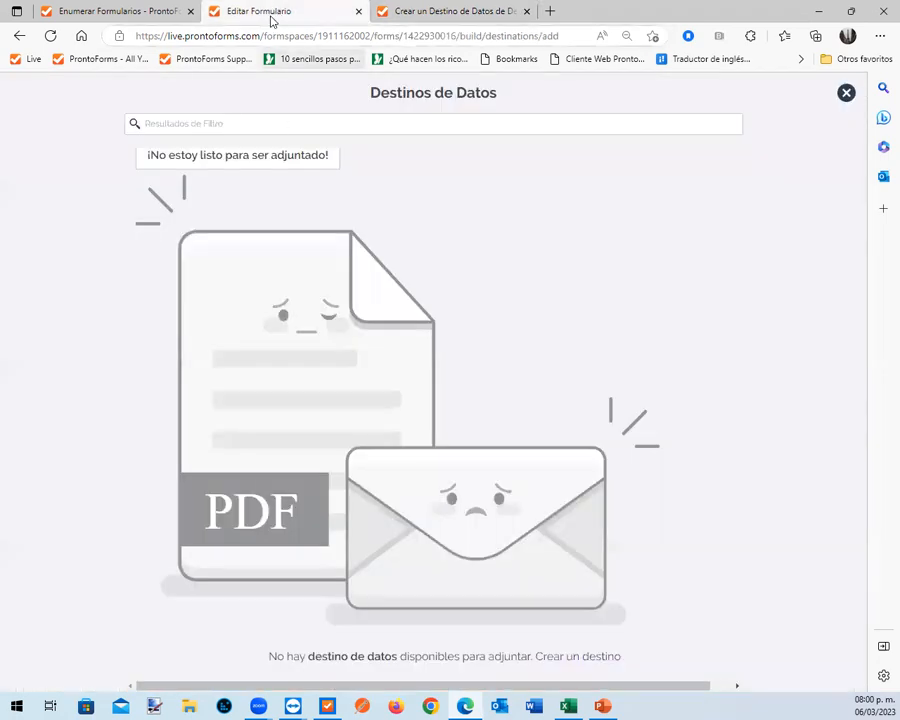
{"action": "left_click", "coordinate": [845, 94]}
{"action": "left_click", "coordinate": [88, 137]}
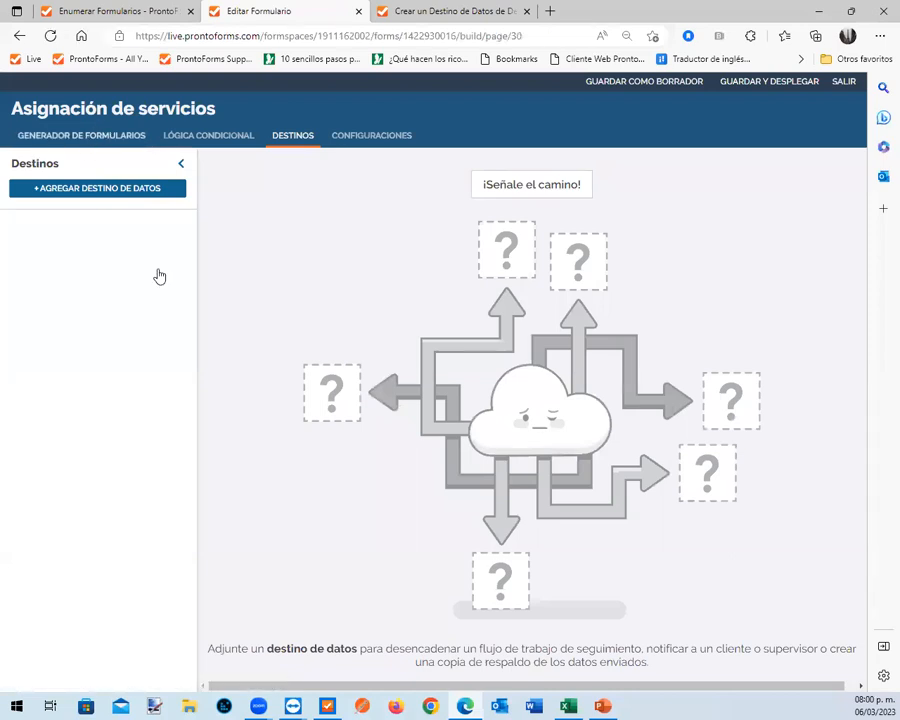
{"action": "scroll", "coordinate": [370, 430], "scroll_direction": "down", "scroll_amount": 5}
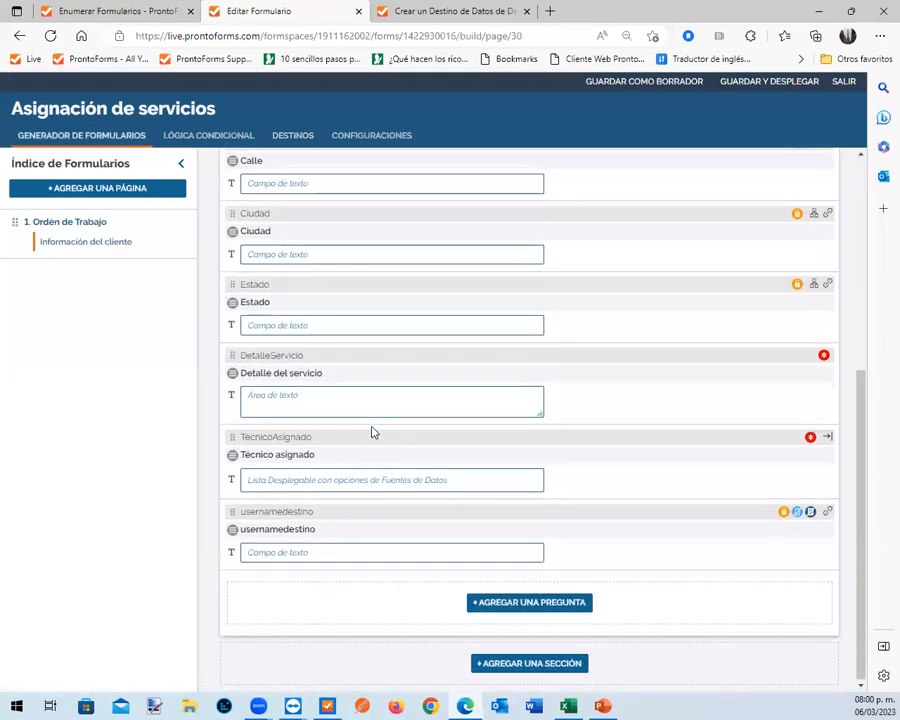
{"action": "left_click", "coordinate": [316, 538]}
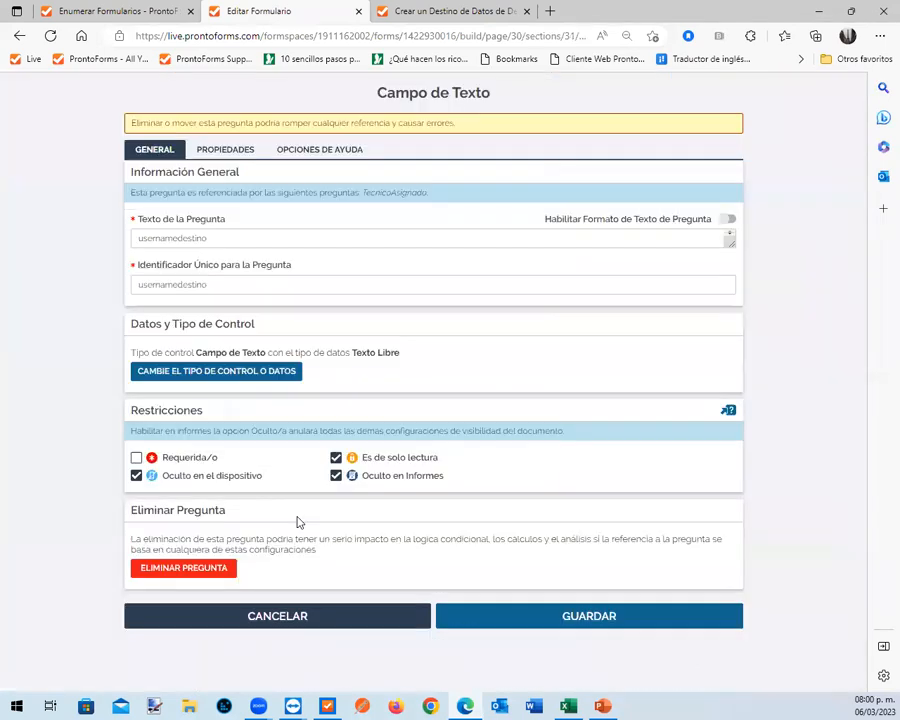
{"action": "left_click", "coordinate": [214, 284]}
{"action": "double_click", "coordinate": [214, 284]}
{"action": "key", "text": "ctrl+c"}
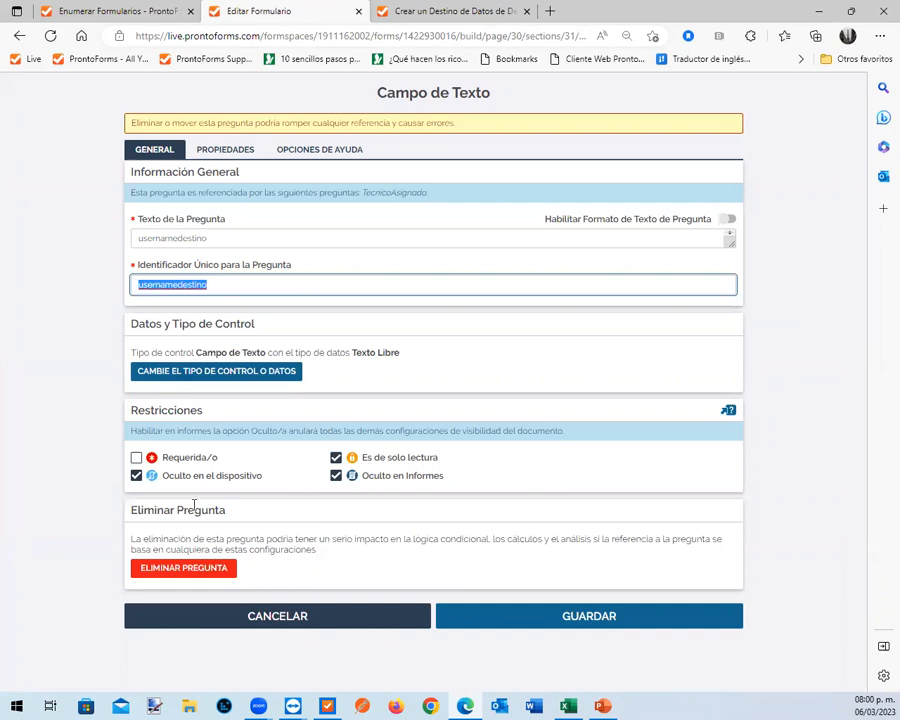
{"action": "left_click", "coordinate": [545, 626]}
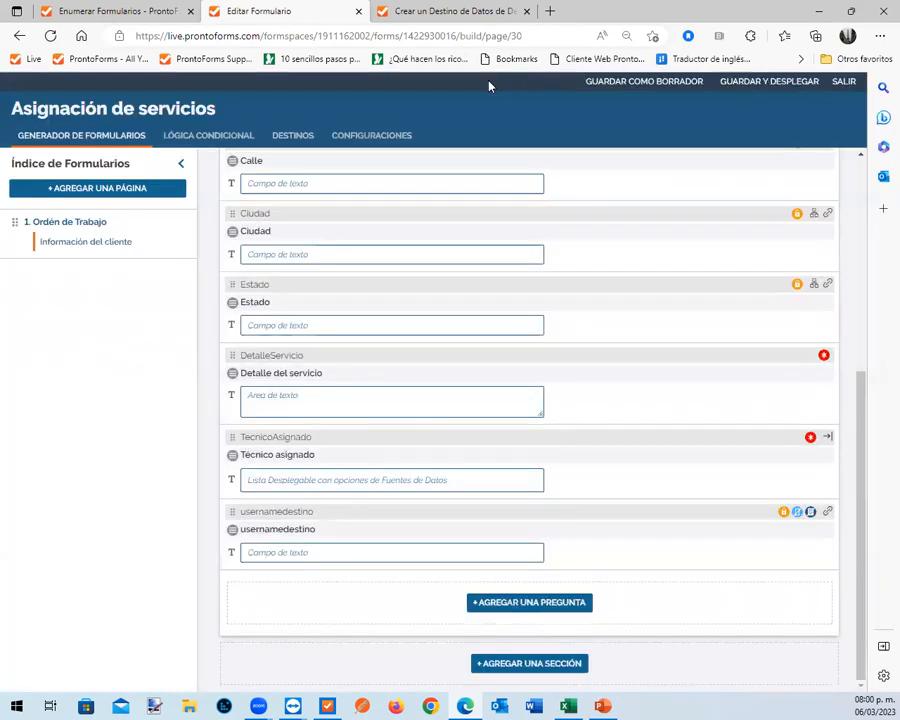
Replace the dispatch target username with the reference %a[usernamedestino] and create the data destination
{"action": "left_click", "coordinate": [445, 14]}
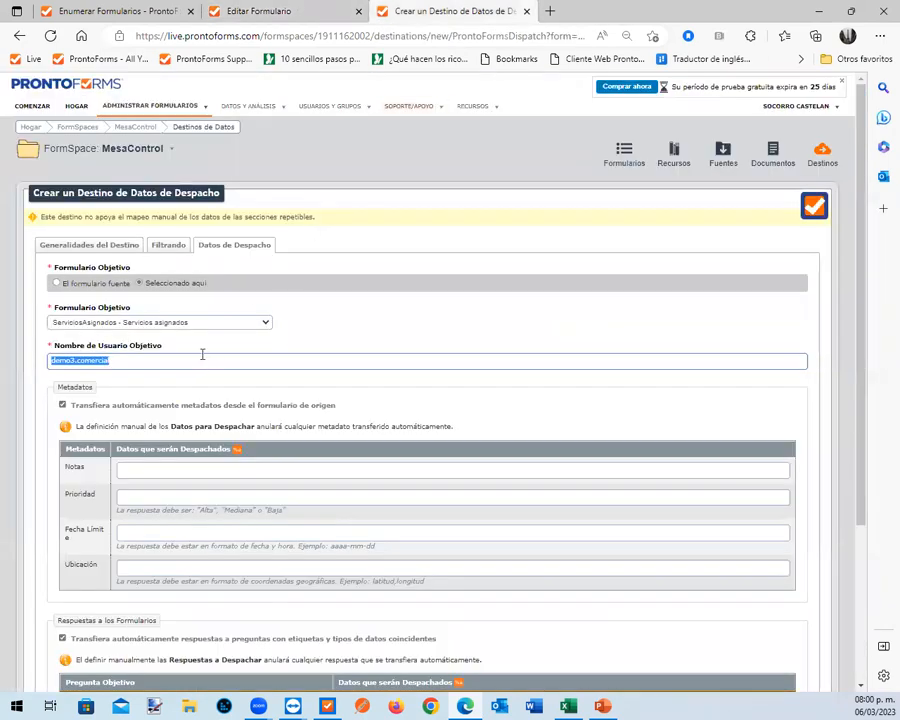
{"action": "type", "text": "s"}
{"action": "key", "text": "ctrl+v"}
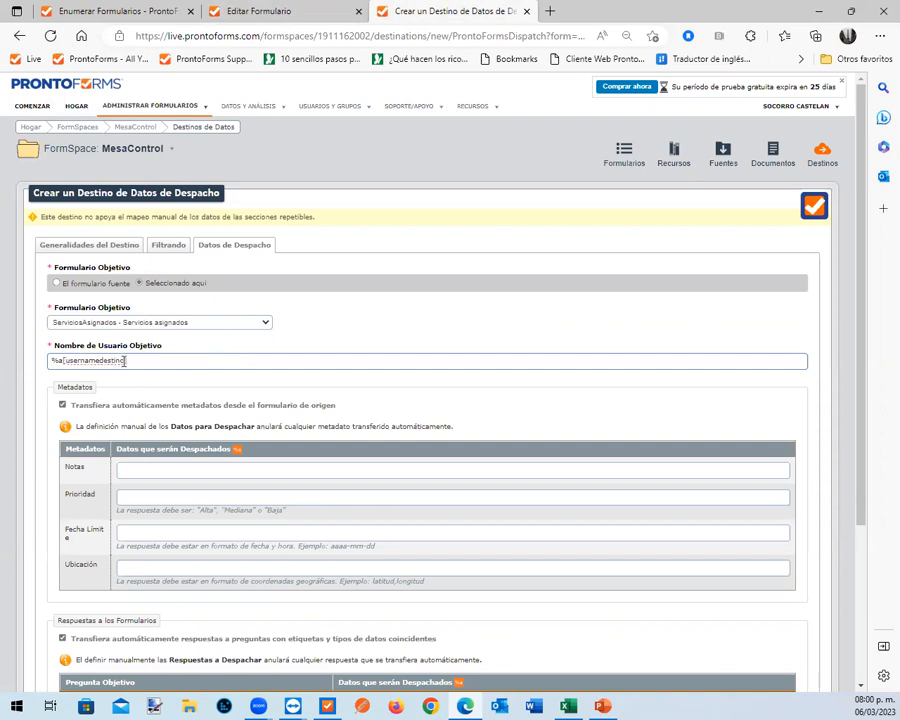
{"action": "left_click_drag", "start_coordinate": [125, 360], "coordinate": [67, 360]}
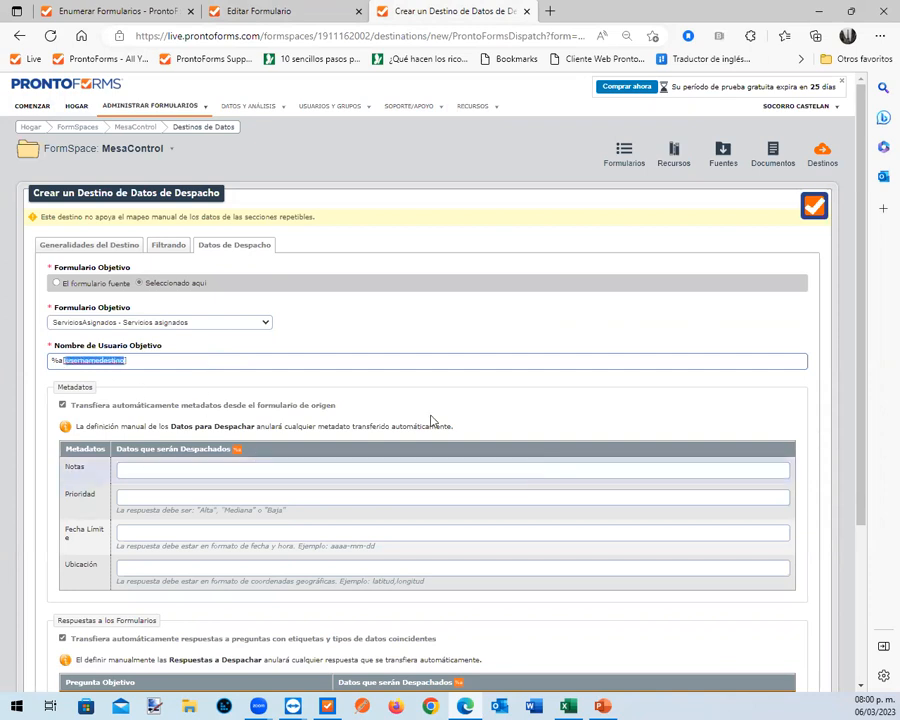
{"action": "left_click", "coordinate": [140, 360]}
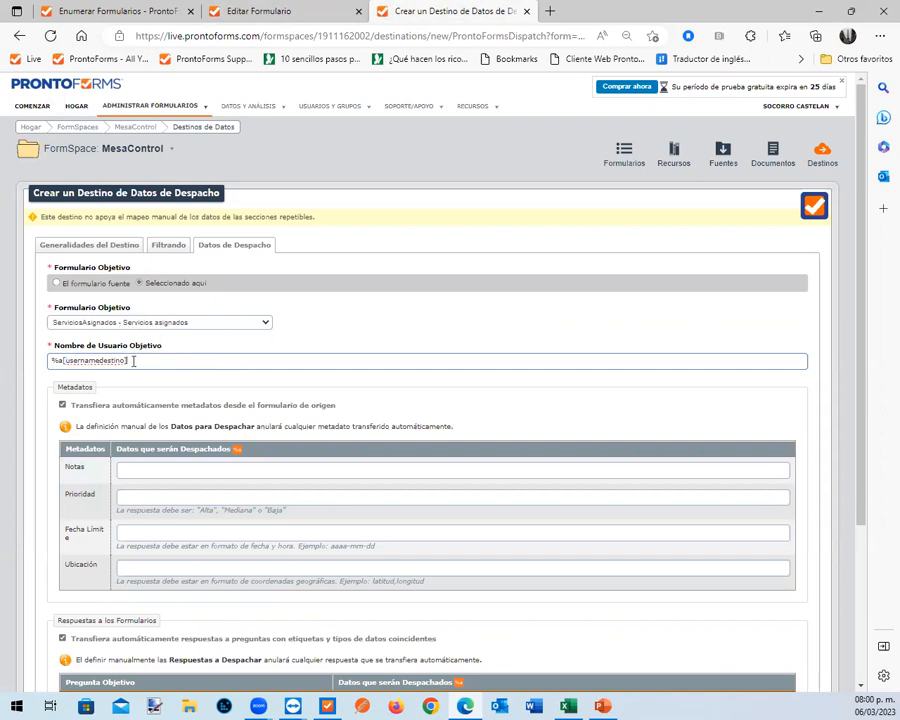
{"action": "left_click_drag", "start_coordinate": [133, 361], "coordinate": [48, 361]}
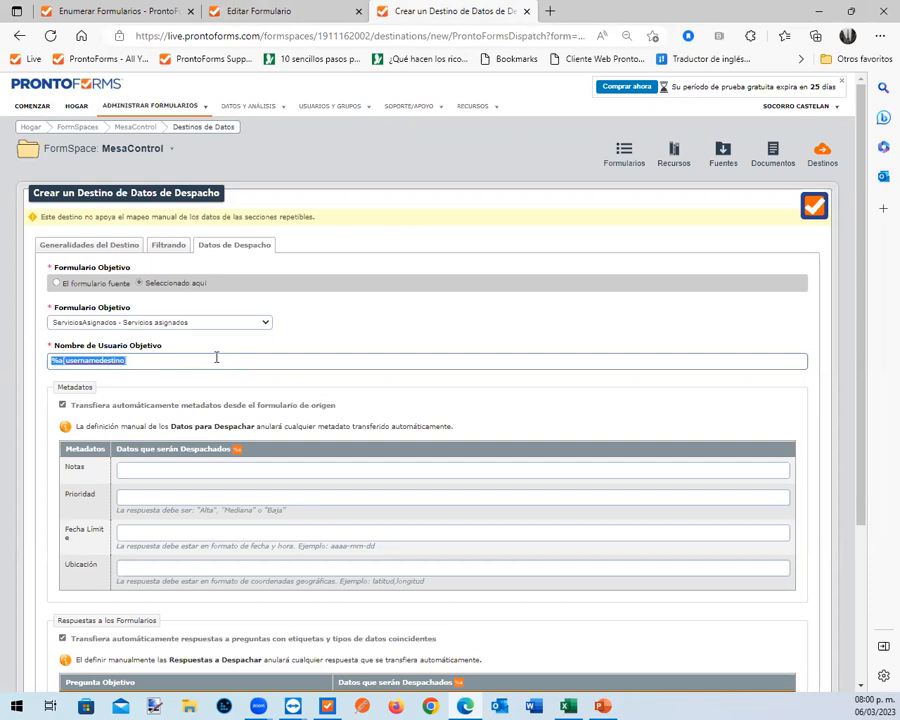
{"action": "scroll", "coordinate": [218, 352], "scroll_direction": "down", "scroll_amount": 3}
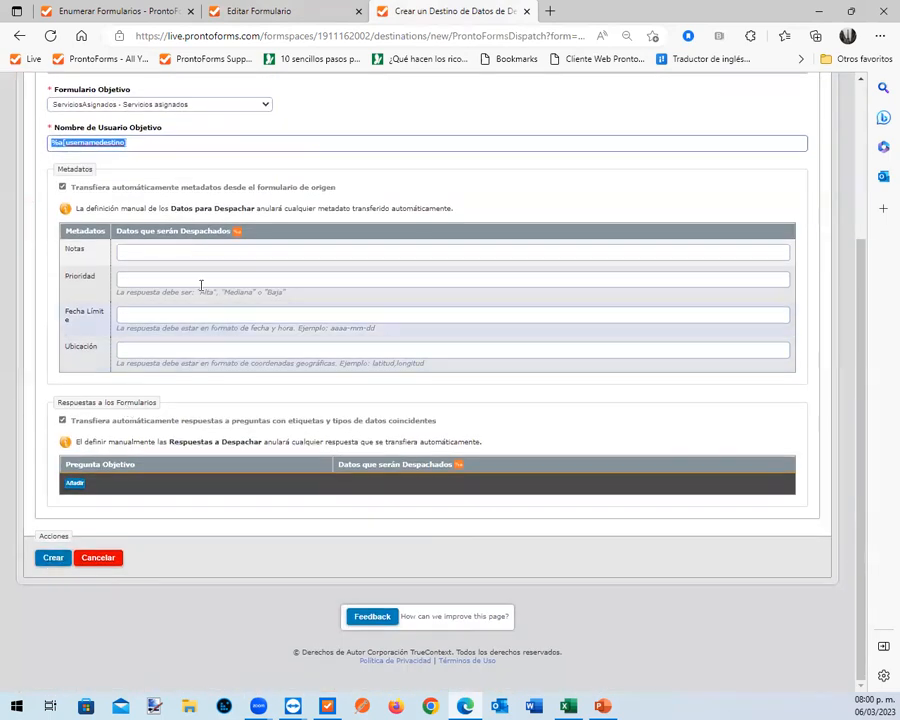
{"action": "left_click", "coordinate": [54, 558]}
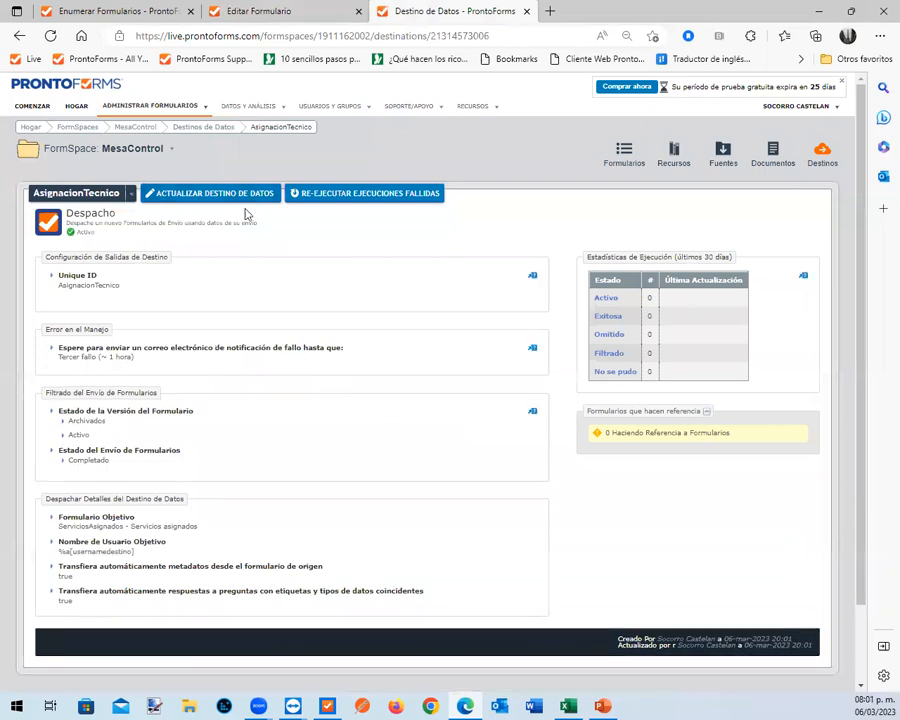
Add the AsignacionTecnico data destination to the Asignación de servicios form, then save and deploy the form
{"action": "left_click", "coordinate": [287, 12]}
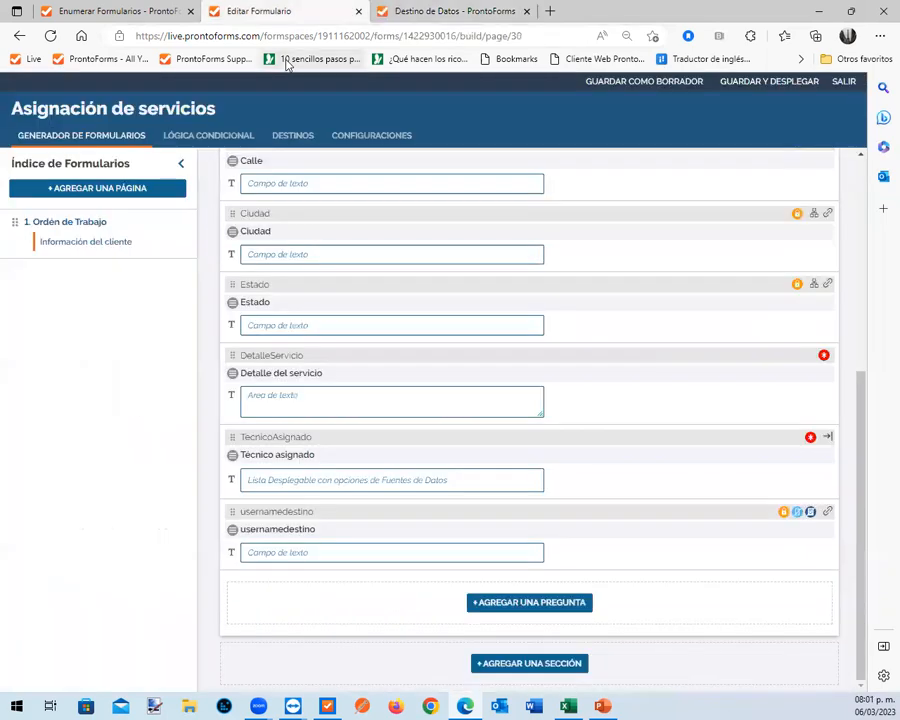
{"action": "left_click", "coordinate": [291, 138]}
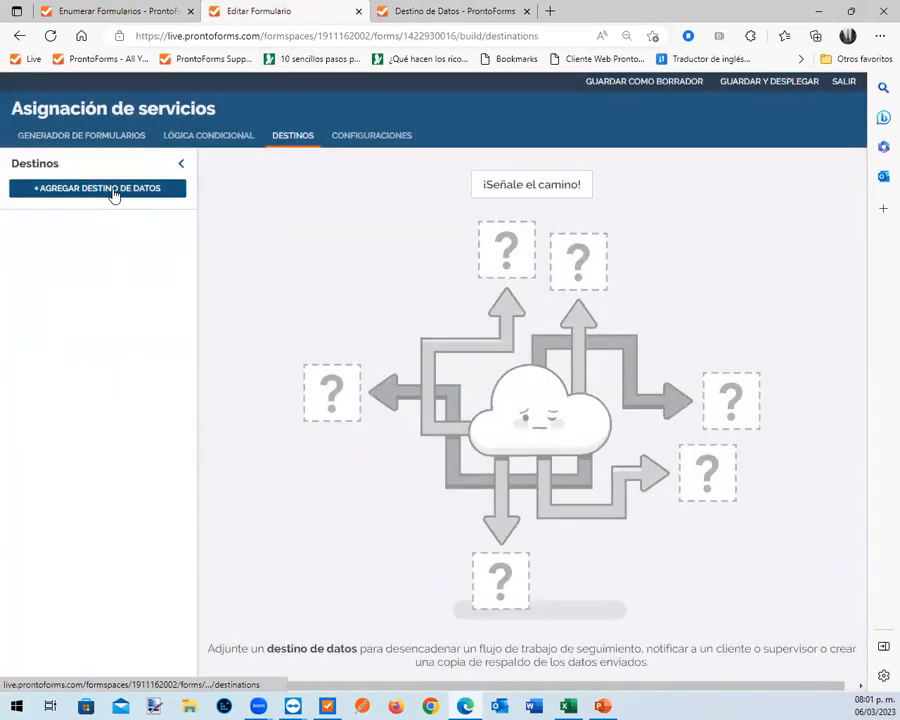
{"action": "left_click", "coordinate": [115, 195]}
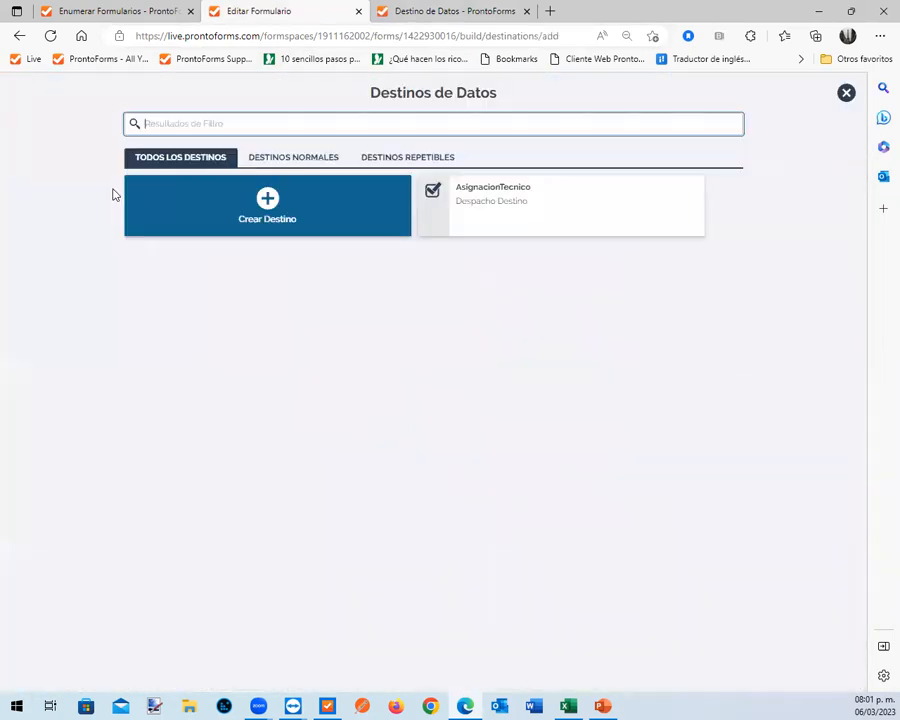
{"action": "left_click", "coordinate": [498, 210]}
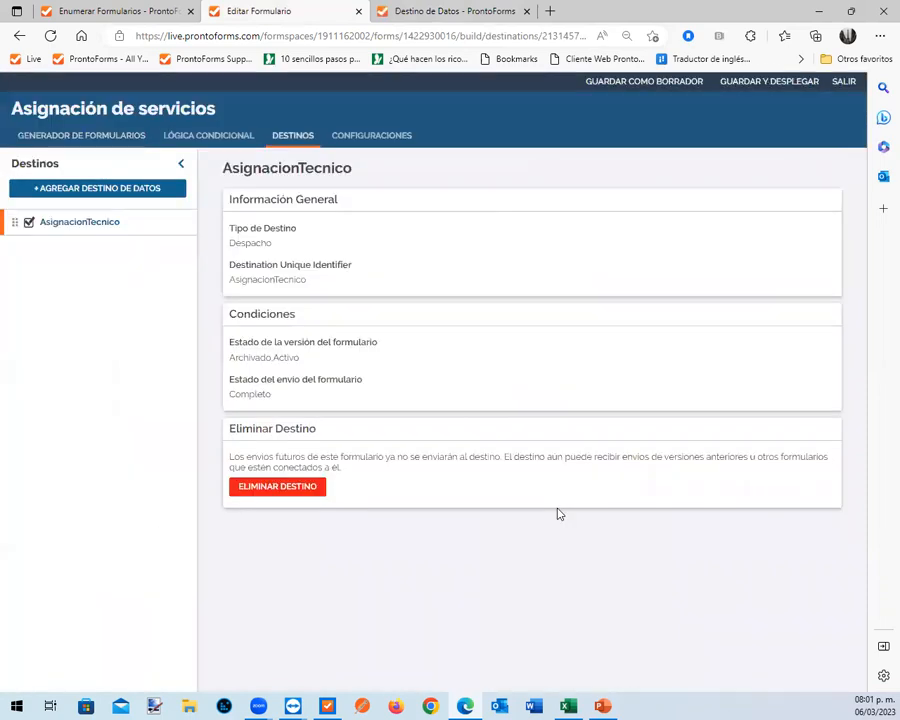
{"action": "left_click", "coordinate": [773, 88]}
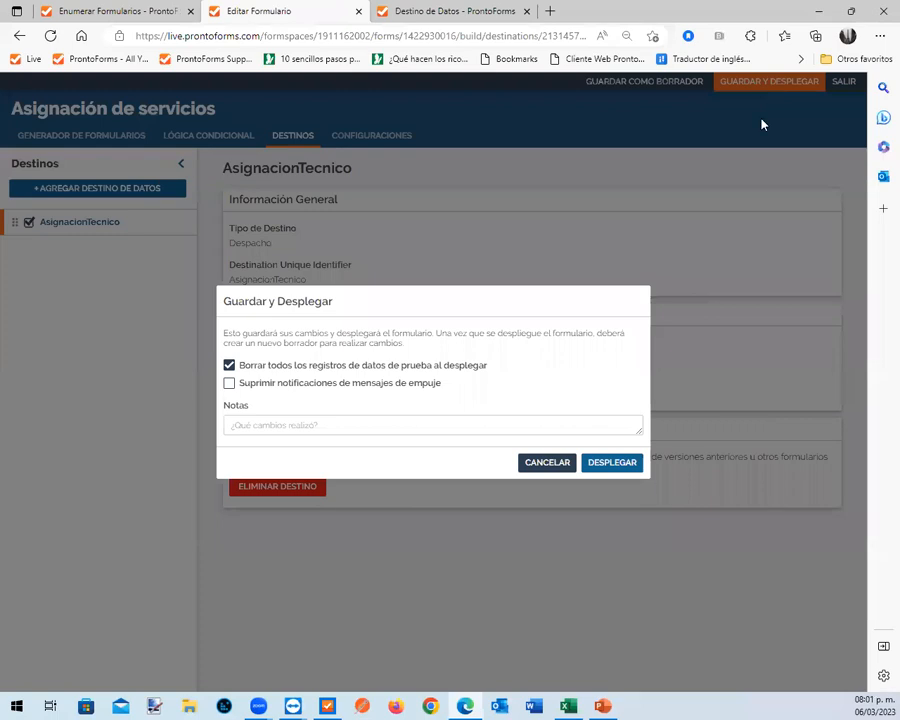
{"action": "left_click", "coordinate": [619, 461]}
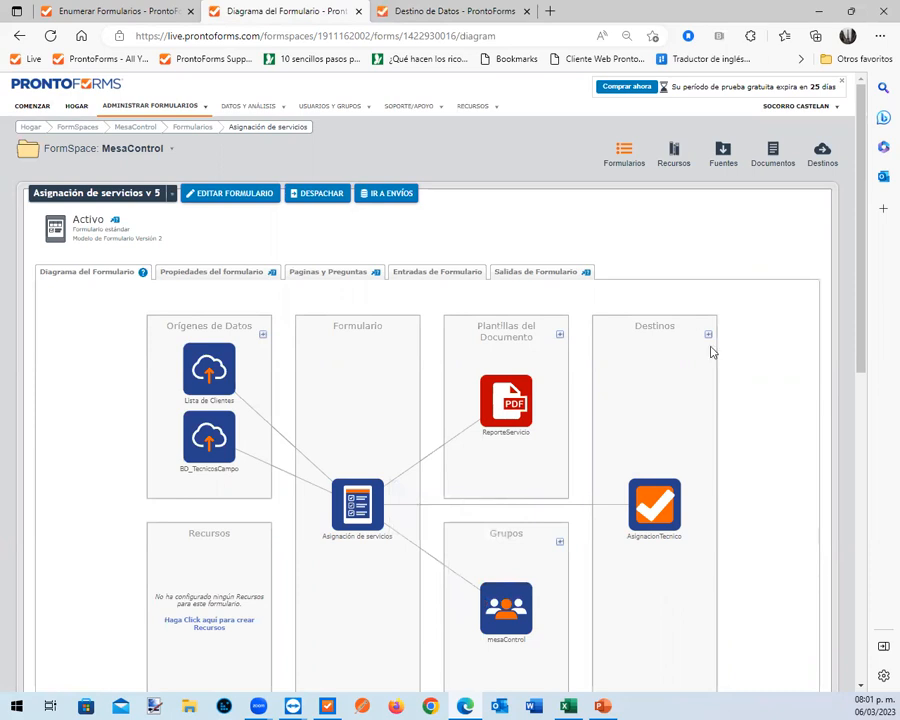
Switch to the ProntoForms Mobile Forms app, discard the open work order and synchronize the forms list
{"action": "left_click", "coordinate": [818, 11]}
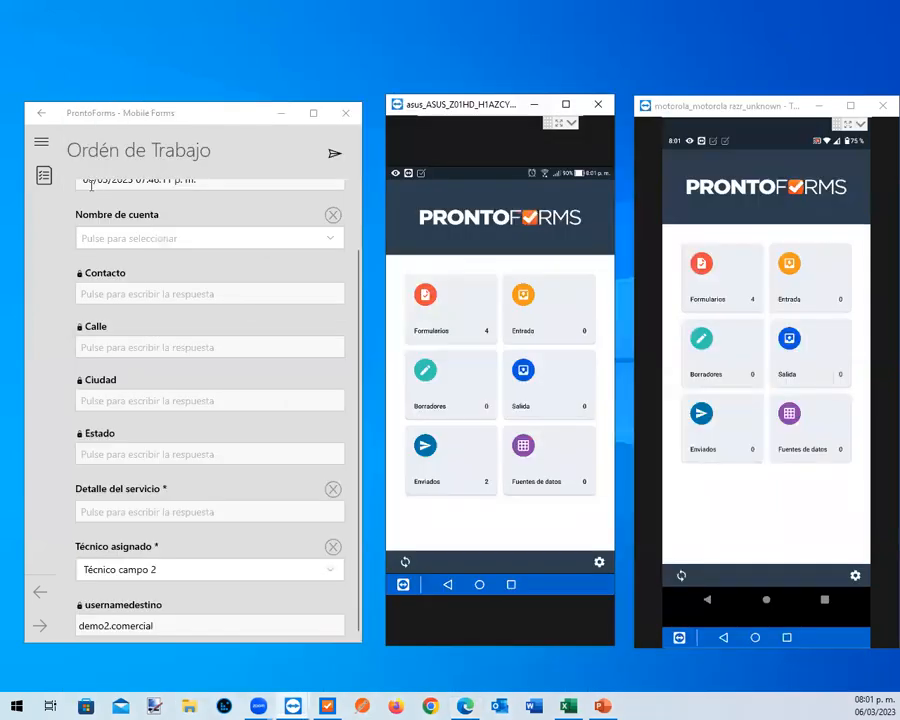
{"action": "left_click", "coordinate": [40, 118]}
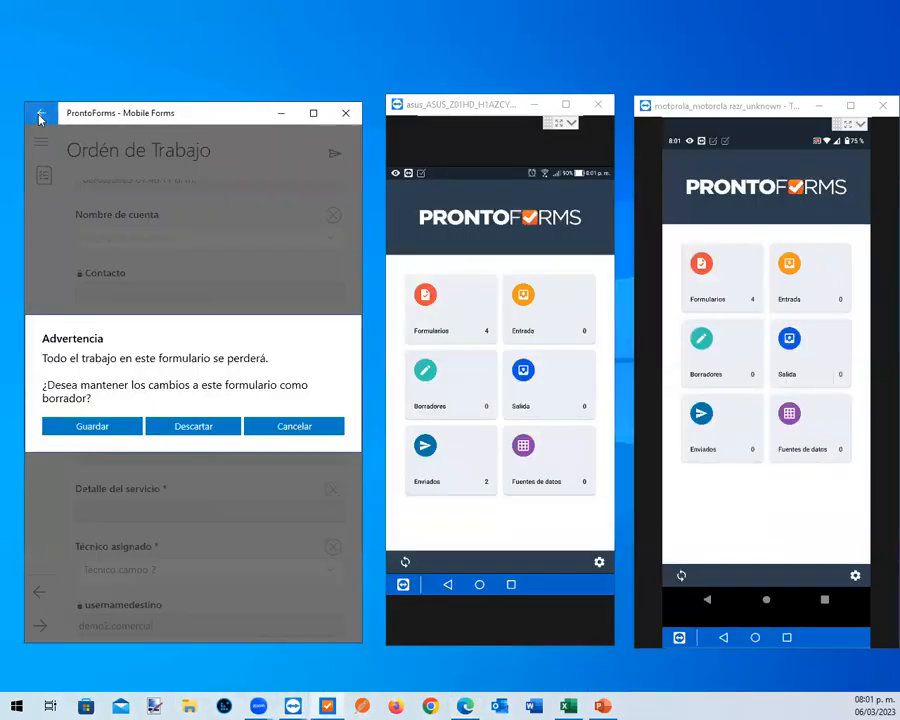
{"action": "left_click", "coordinate": [219, 430]}
{"action": "left_click", "coordinate": [120, 405]}
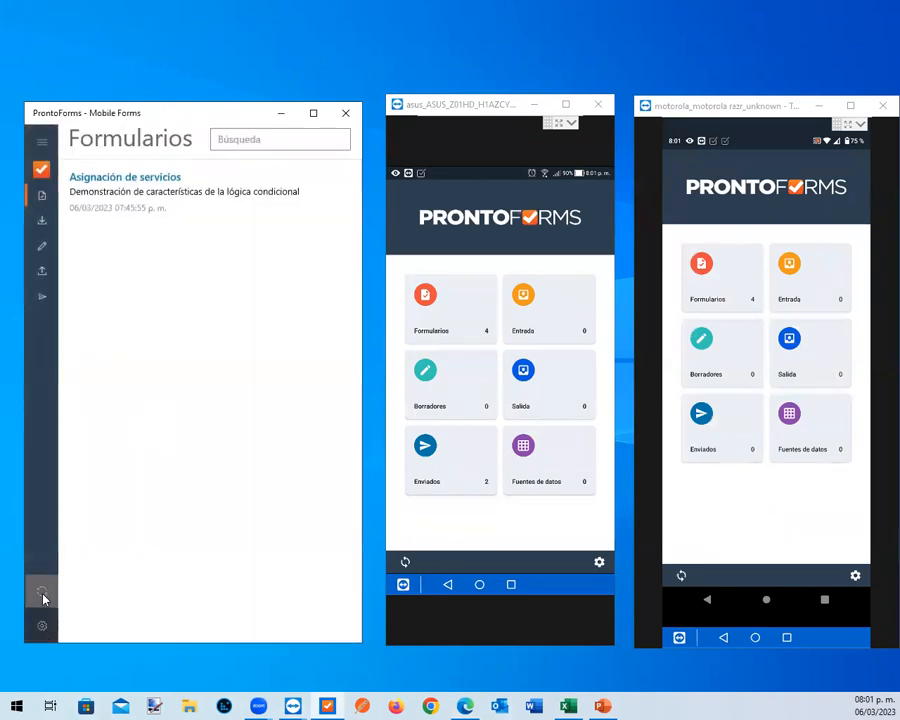
{"action": "left_click", "coordinate": [43, 595]}
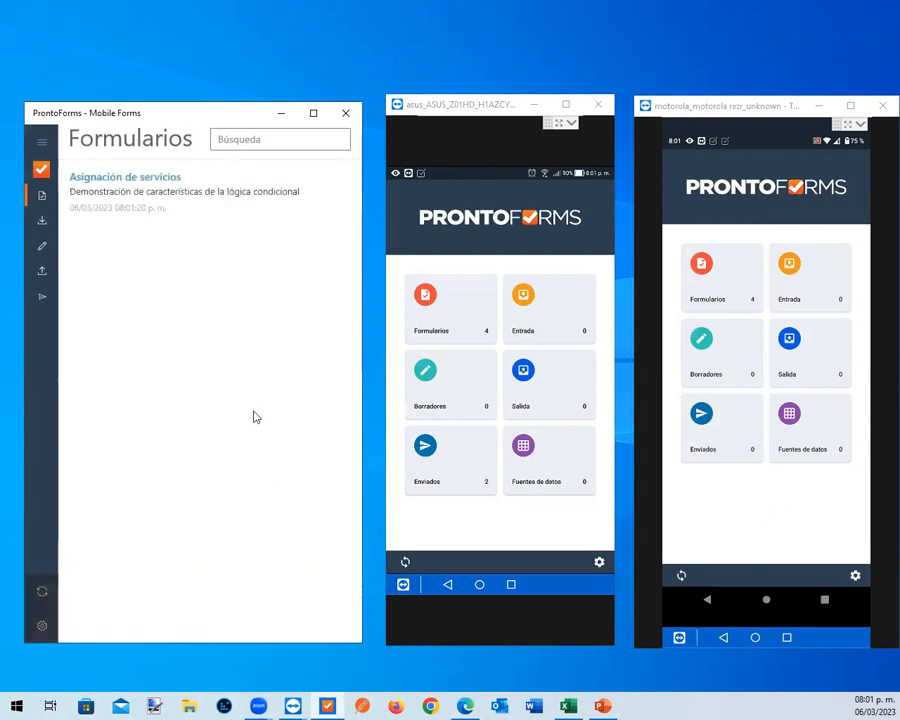
Start an Asignación de servicios form for the Staton account with the service detail "Detalles del servicio de rprueba"
{"action": "left_click", "coordinate": [219, 194]}
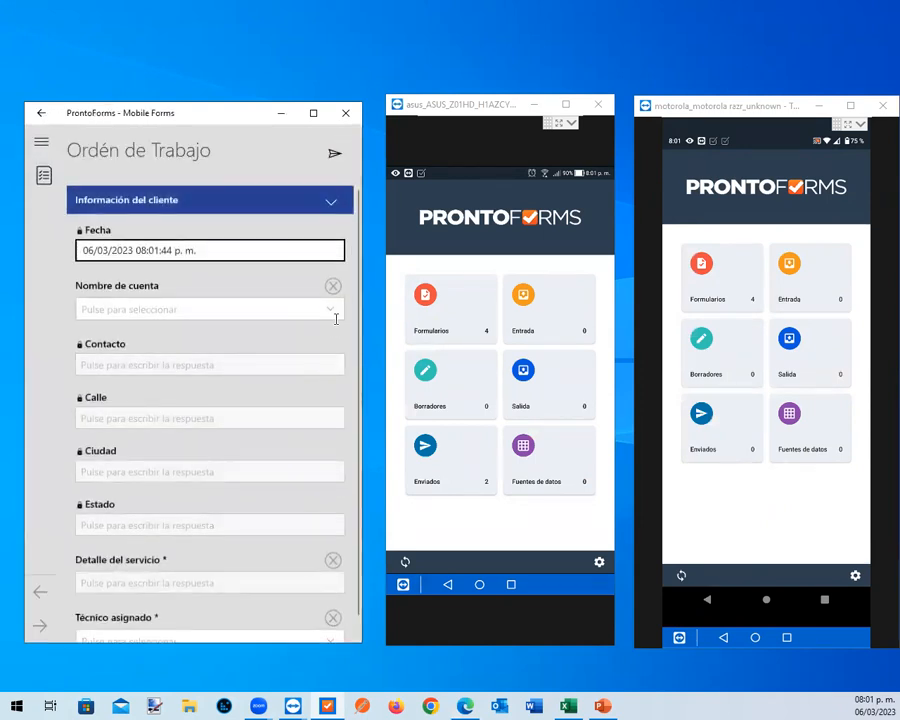
{"action": "left_click", "coordinate": [332, 311]}
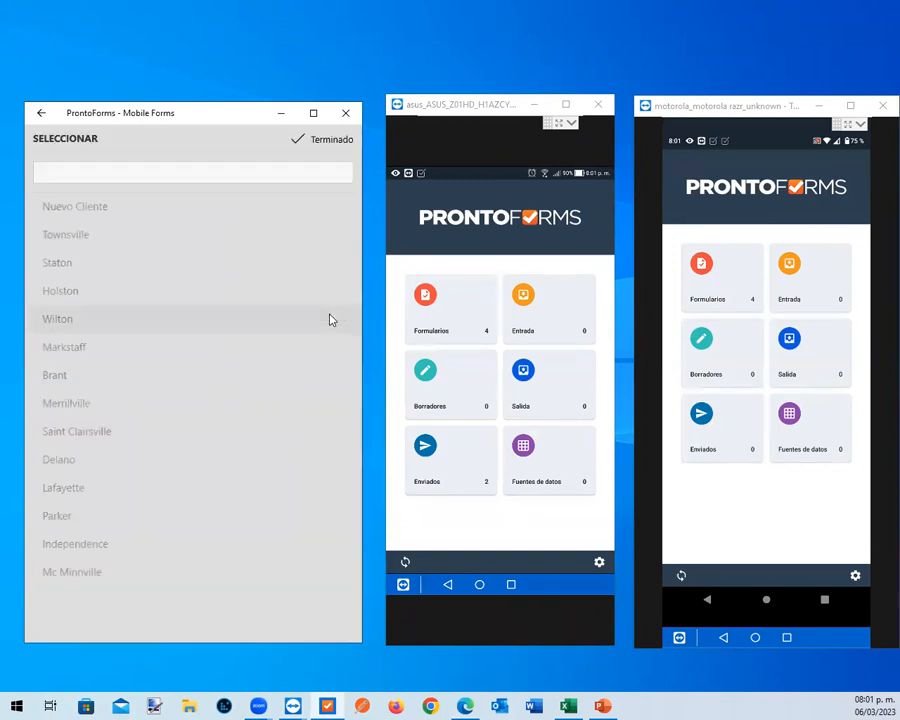
{"action": "left_click", "coordinate": [227, 260]}
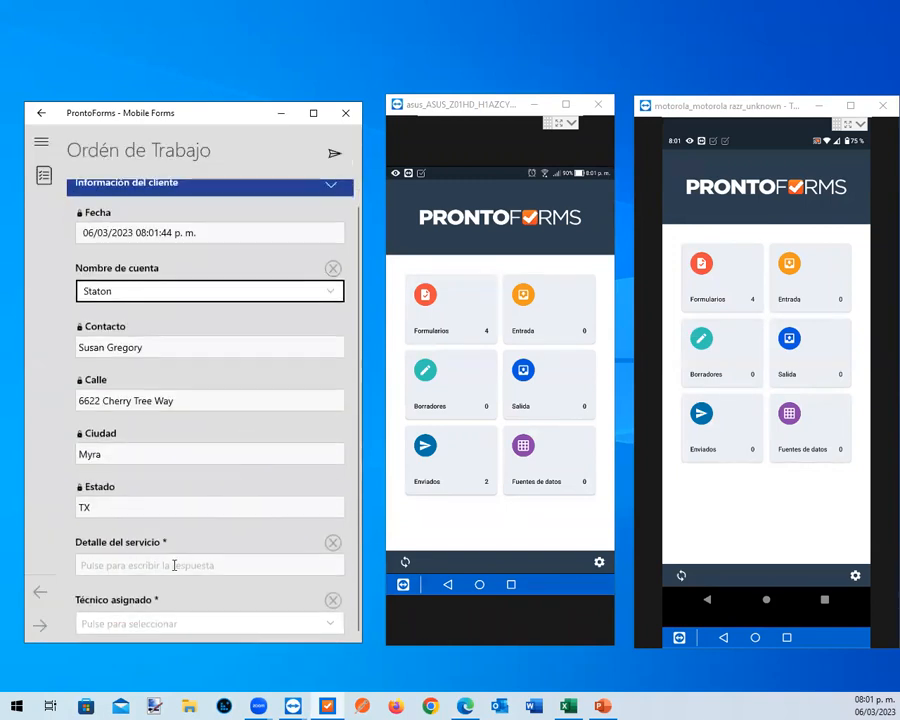
{"action": "left_click", "coordinate": [180, 565]}
{"action": "type", "text": "Detalles del se"}
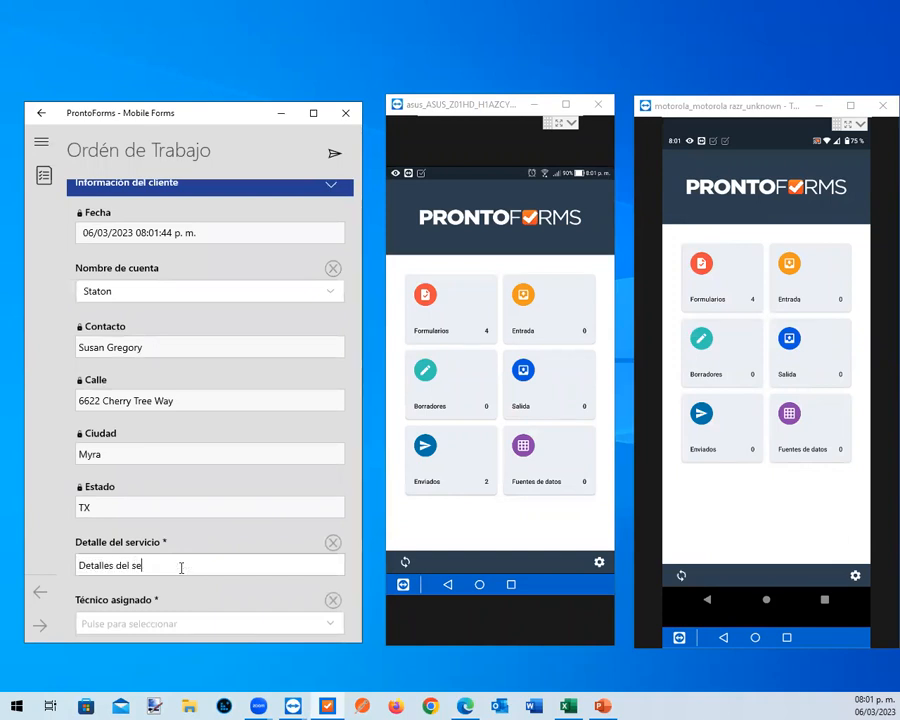
{"action": "type", "text": "rvicio de pueb"}
{"action": "key", "text": "BackSpace"}
{"action": "key", "text": "BackSpace"}
{"action": "key", "text": "BackSpace"}
{"action": "key", "text": "BackSpace"}
{"action": "type", "text": "rueba"}
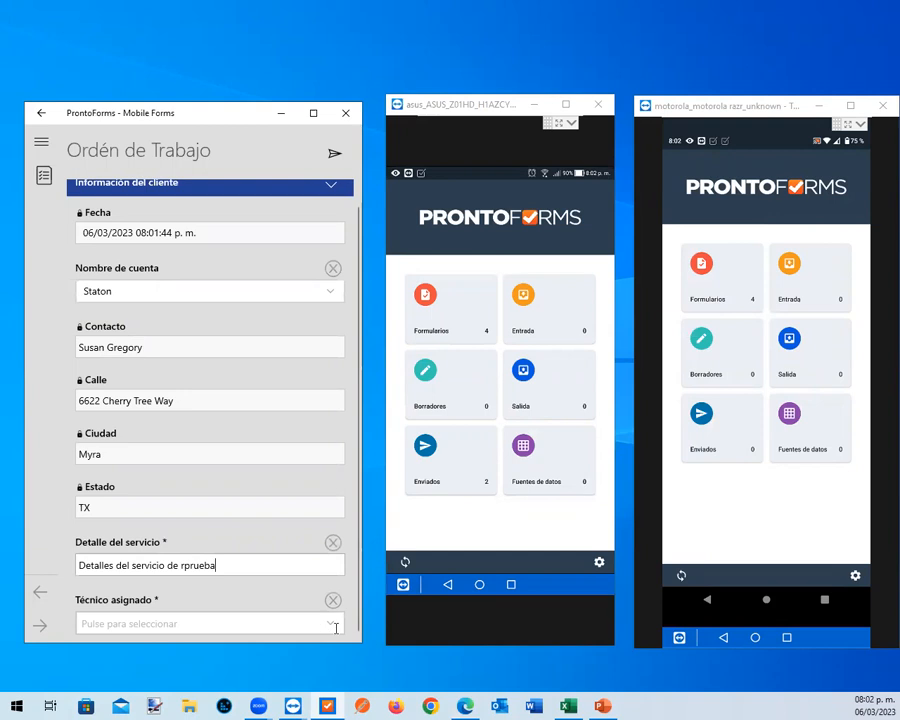
Assign the work order to Técnico campo 1 and send it, keeping the alert before sending enabled
{"action": "left_click", "coordinate": [337, 625]}
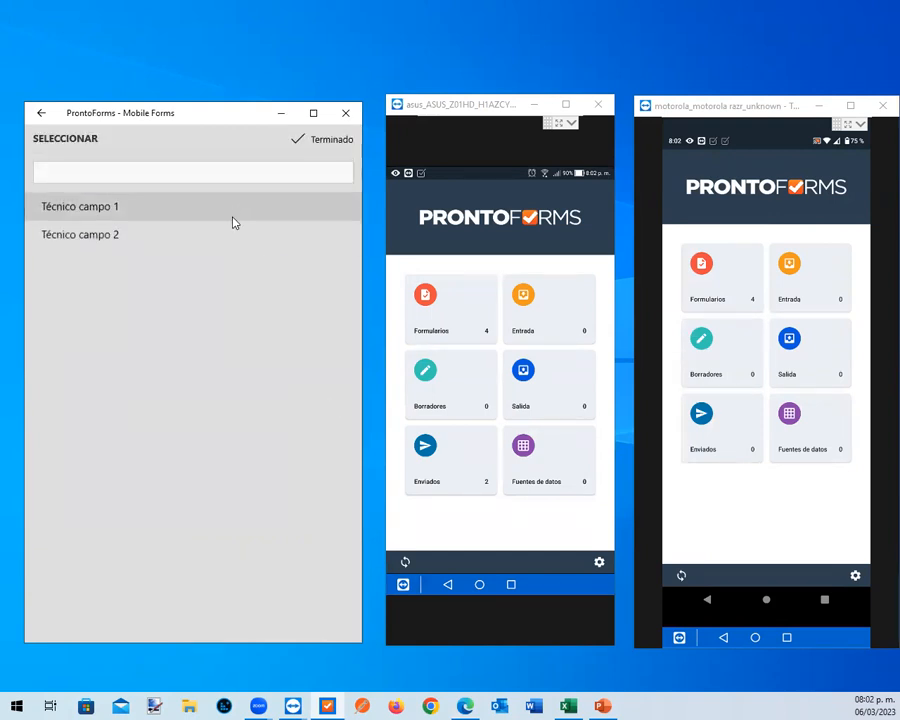
{"action": "left_click", "coordinate": [237, 203]}
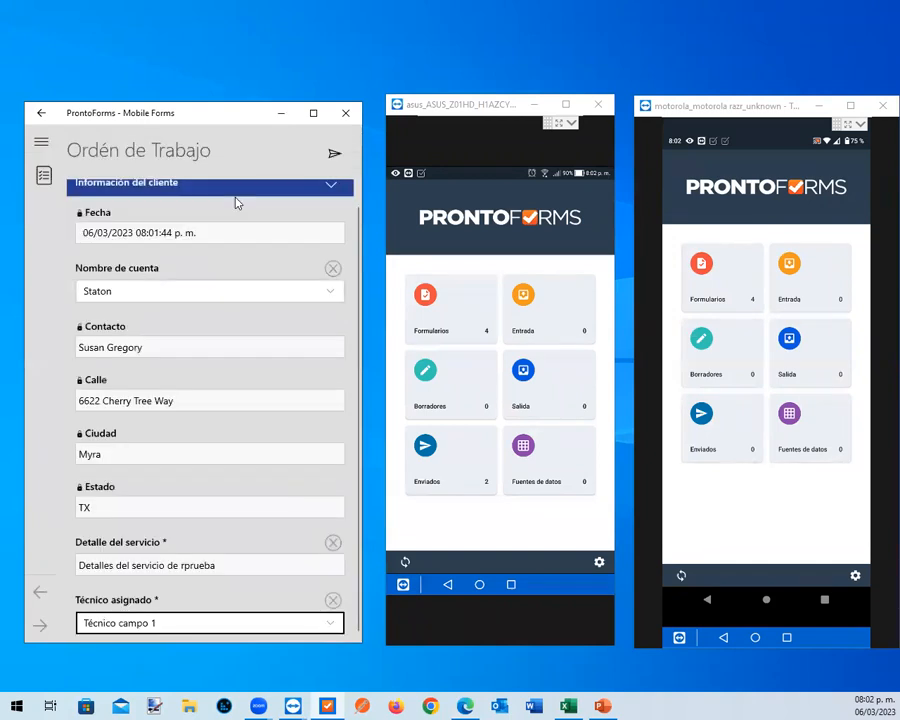
{"action": "left_click", "coordinate": [337, 156]}
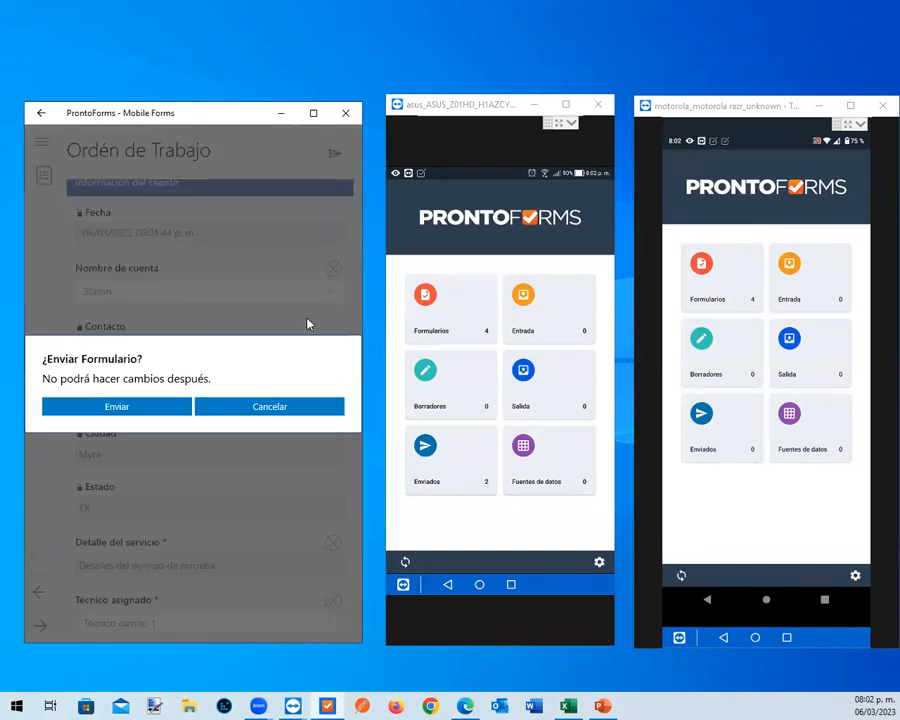
{"action": "left_click", "coordinate": [124, 408]}
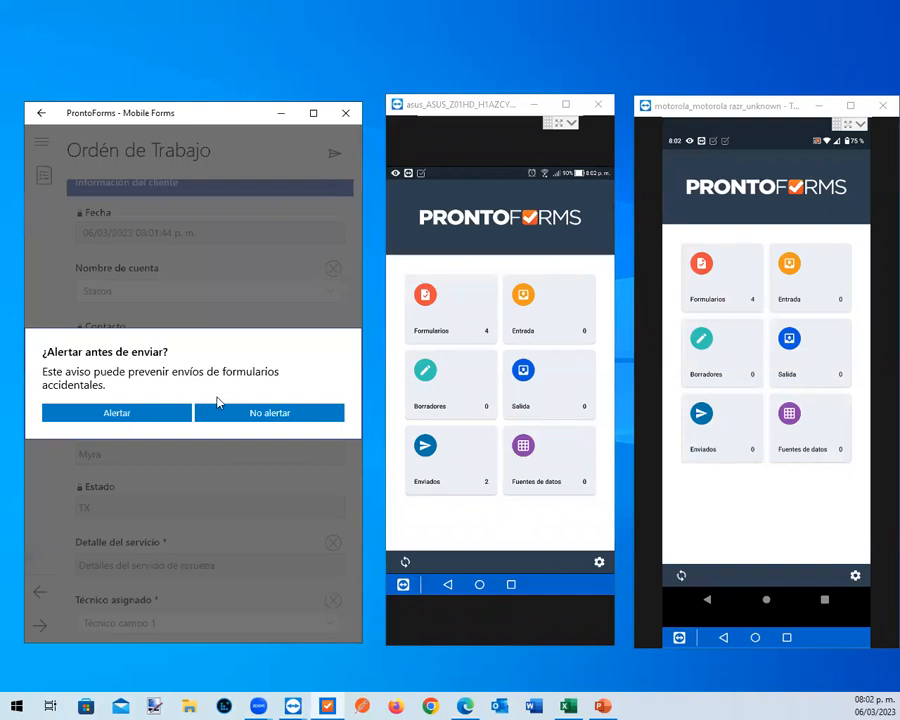
{"action": "left_click", "coordinate": [100, 414]}
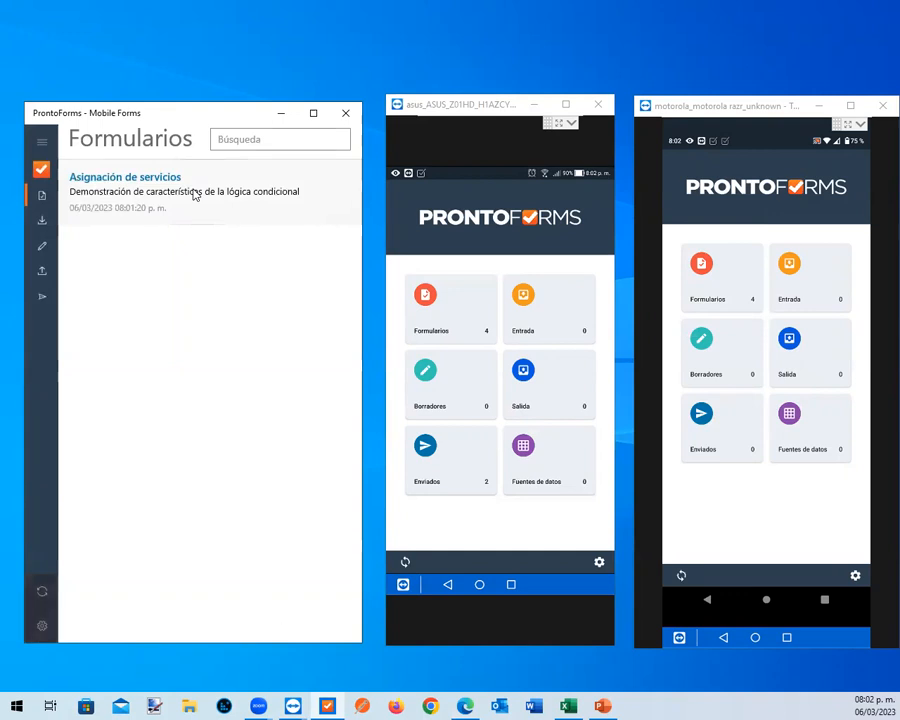
Start another Asignación de servicios form for the Staton account and open the inbox on the asus phone
{"action": "left_click", "coordinate": [194, 195]}
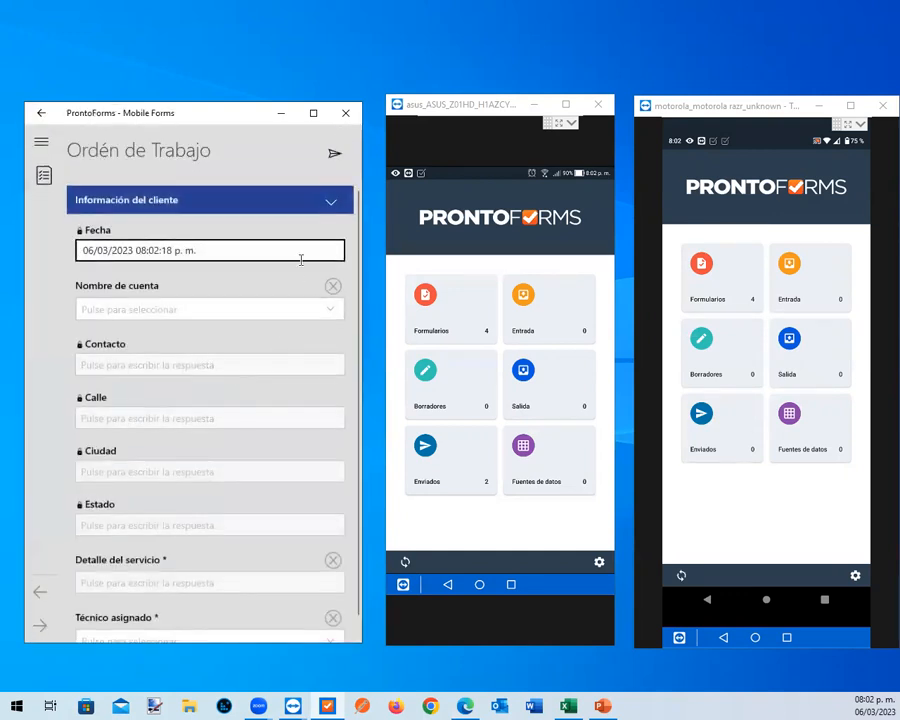
{"action": "left_click", "coordinate": [207, 308]}
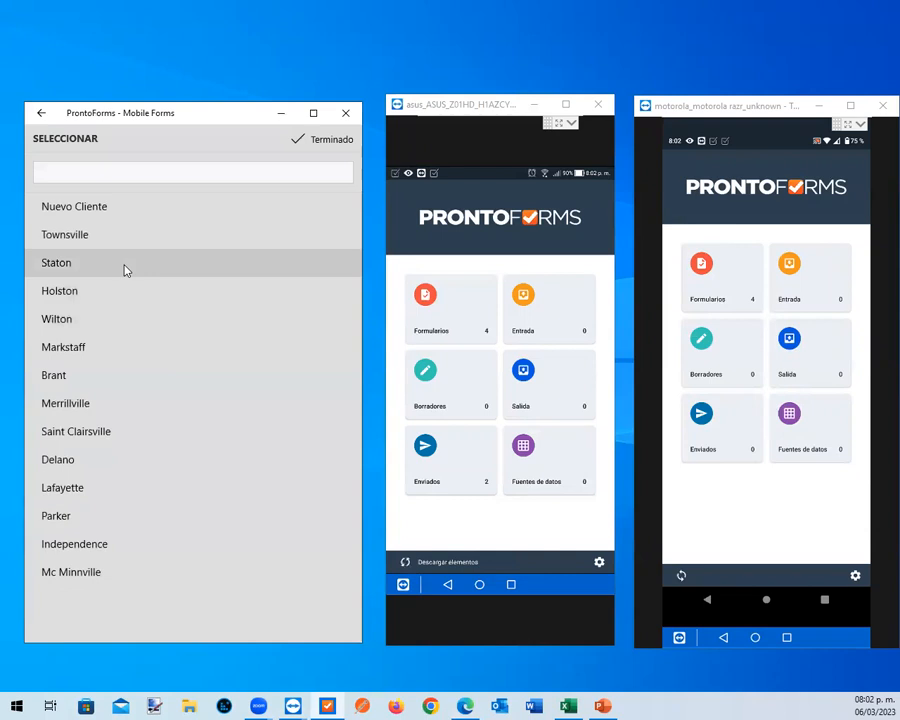
{"action": "left_click", "coordinate": [125, 270]}
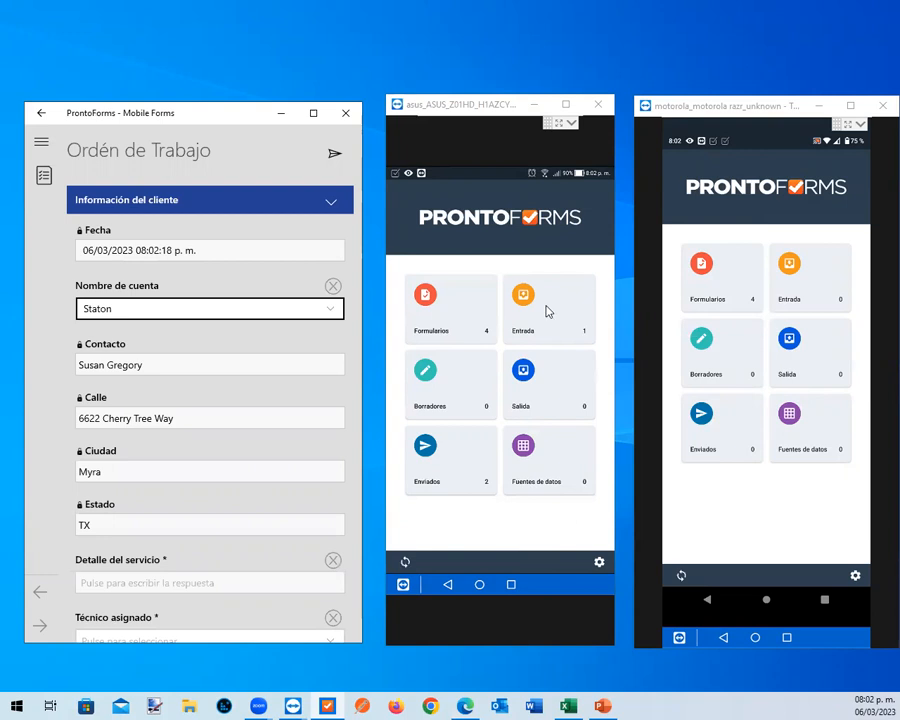
{"action": "left_click", "coordinate": [547, 312]}
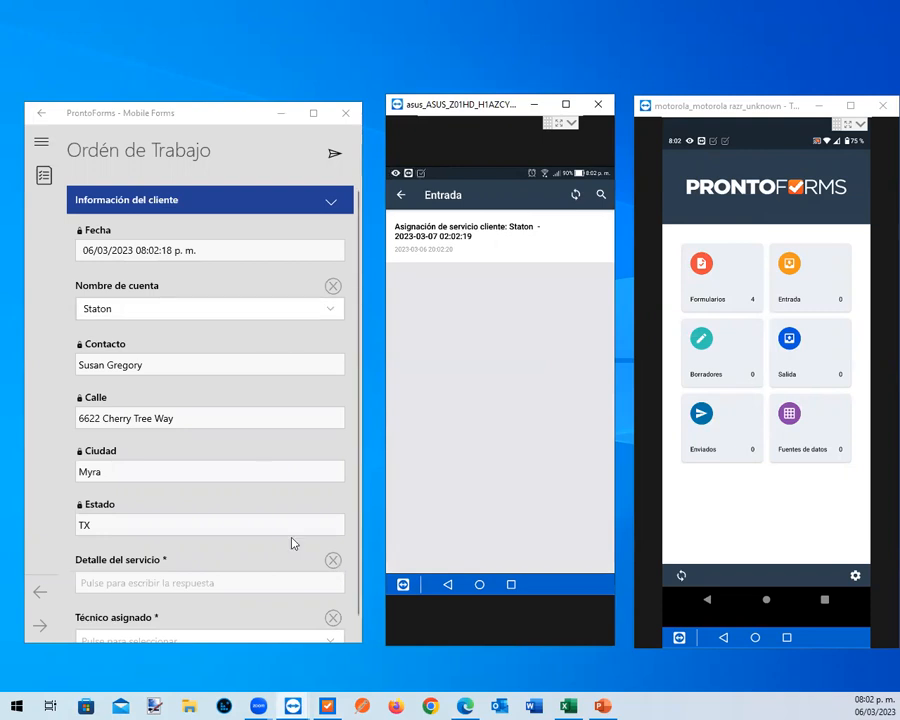
Enter "Ejemplo 2" as the service detail of the second Staton work order
{"action": "scroll", "coordinate": [298, 590], "scroll_direction": "down", "scroll_amount": 1}
{"action": "left_click", "coordinate": [263, 562]}
{"action": "type", "text": "E"}
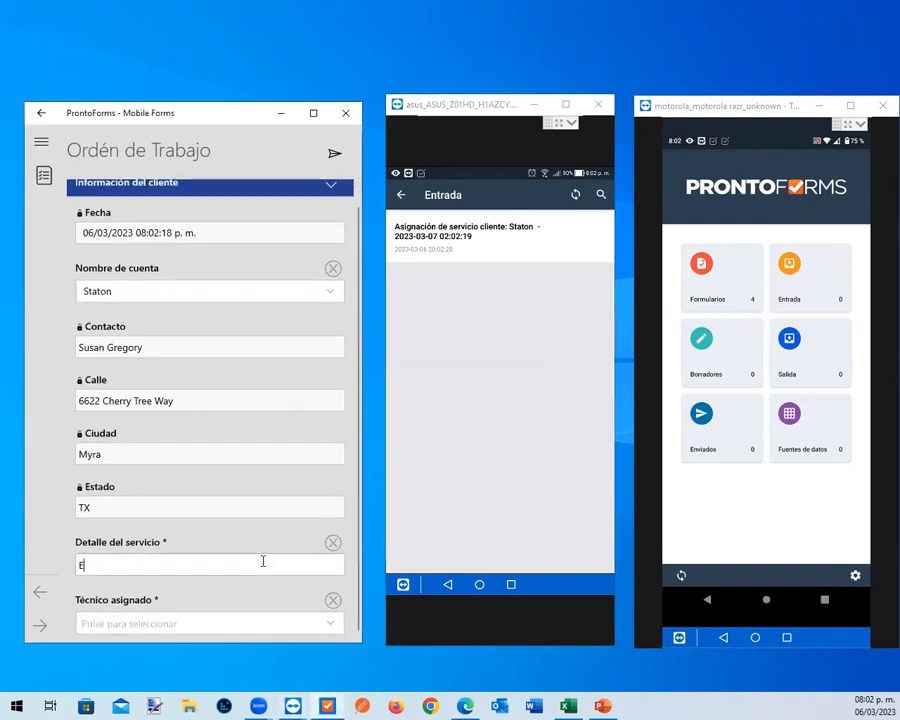
{"action": "type", "text": "jemplo 2"}
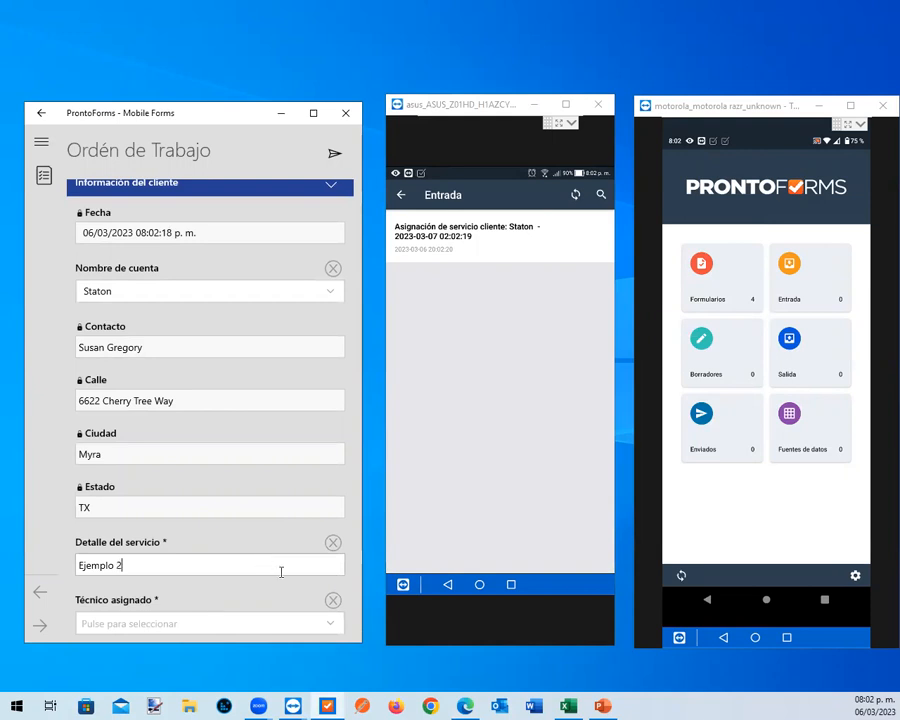
Assign the second Staton work order to Técnico campo 2 and send the form
{"action": "left_click", "coordinate": [326, 623]}
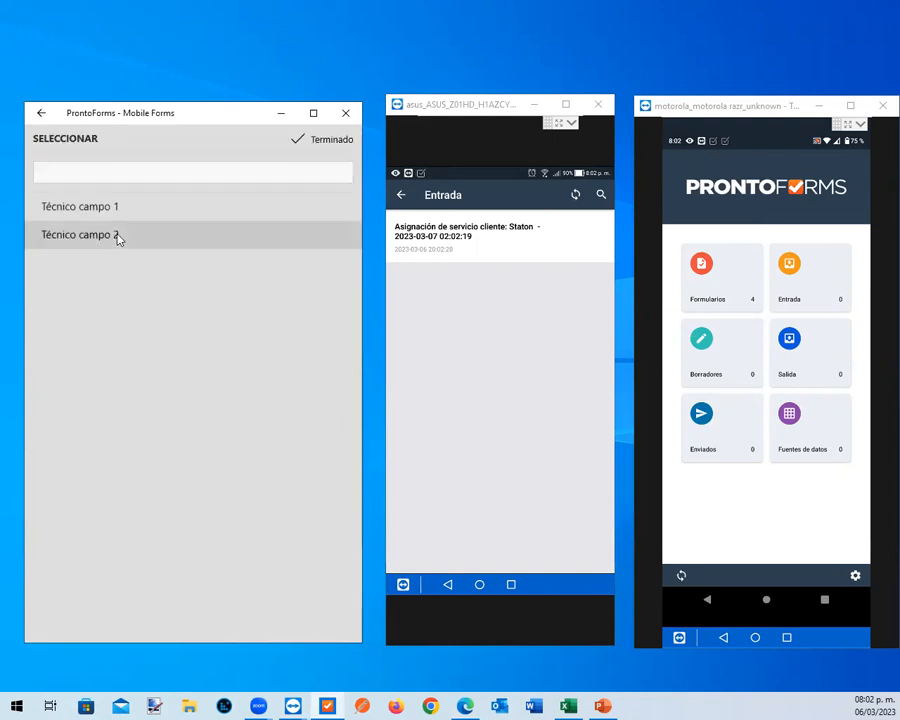
{"action": "left_click", "coordinate": [118, 237]}
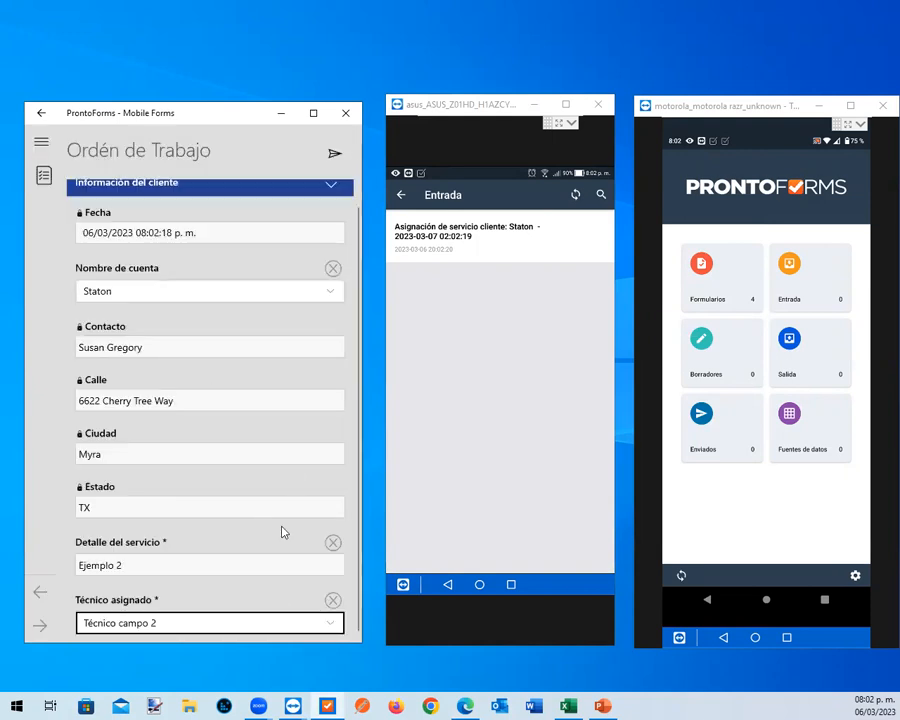
{"action": "left_click", "coordinate": [338, 152]}
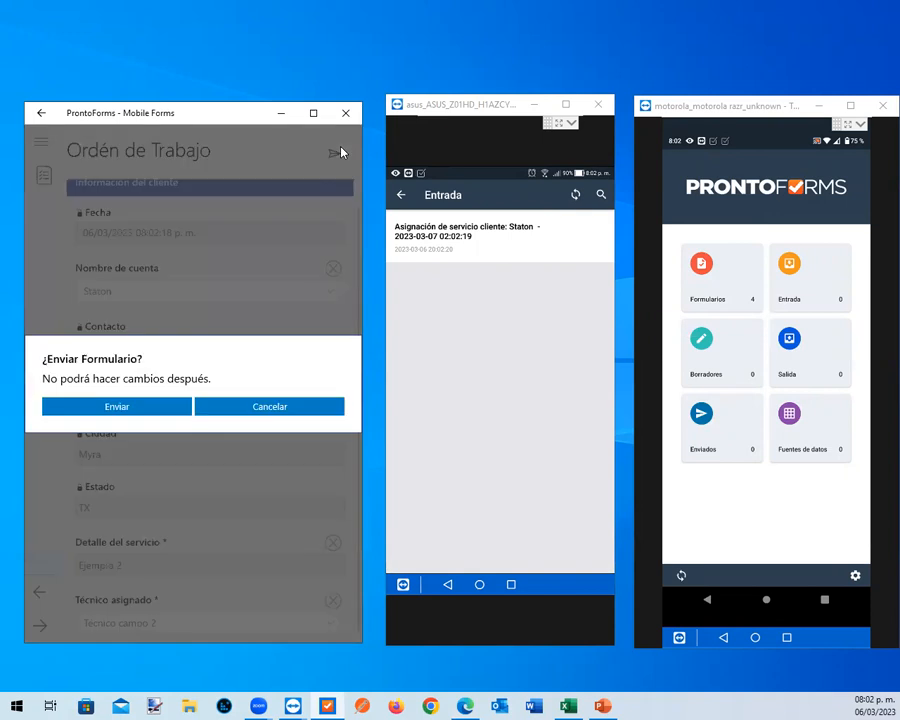
{"action": "left_click", "coordinate": [116, 407]}
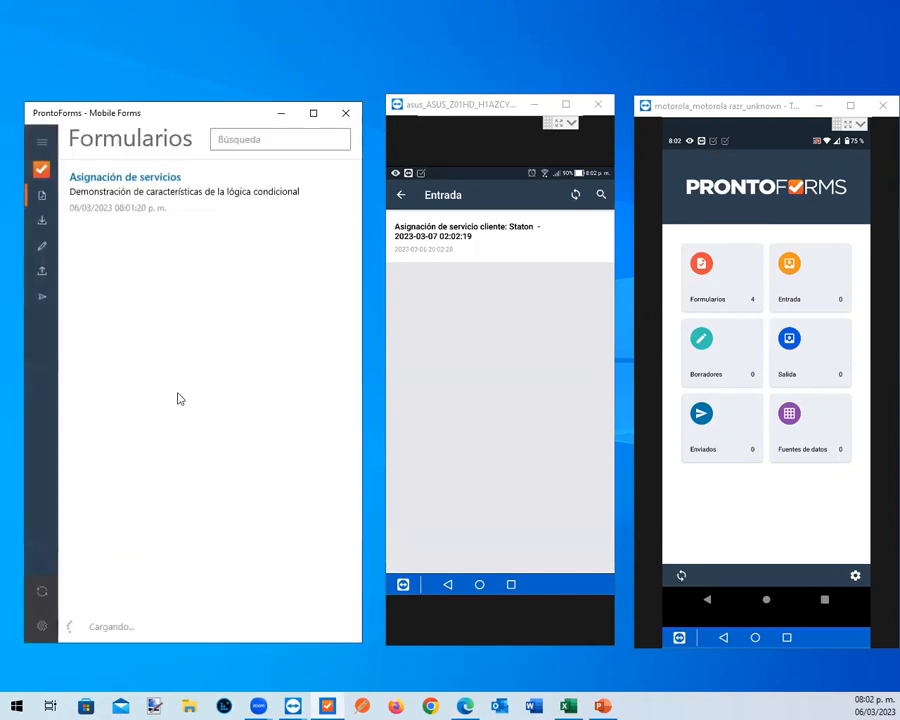
Start a new Asignación de servicios form for the Markstaff account with "Ejemplo" as the service detail
{"action": "left_click", "coordinate": [185, 192]}
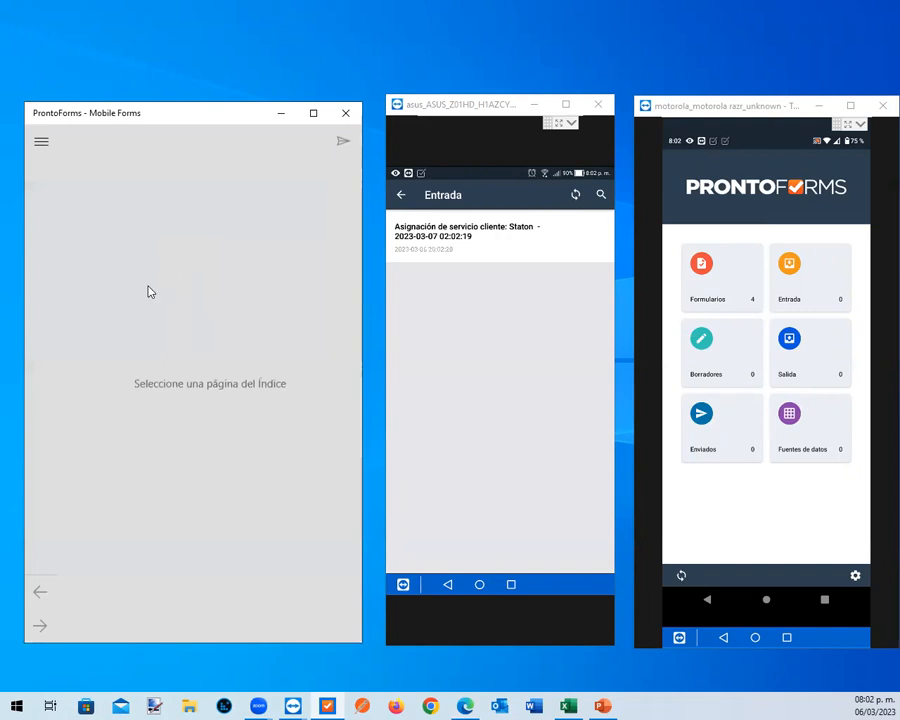
{"action": "left_click", "coordinate": [335, 311]}
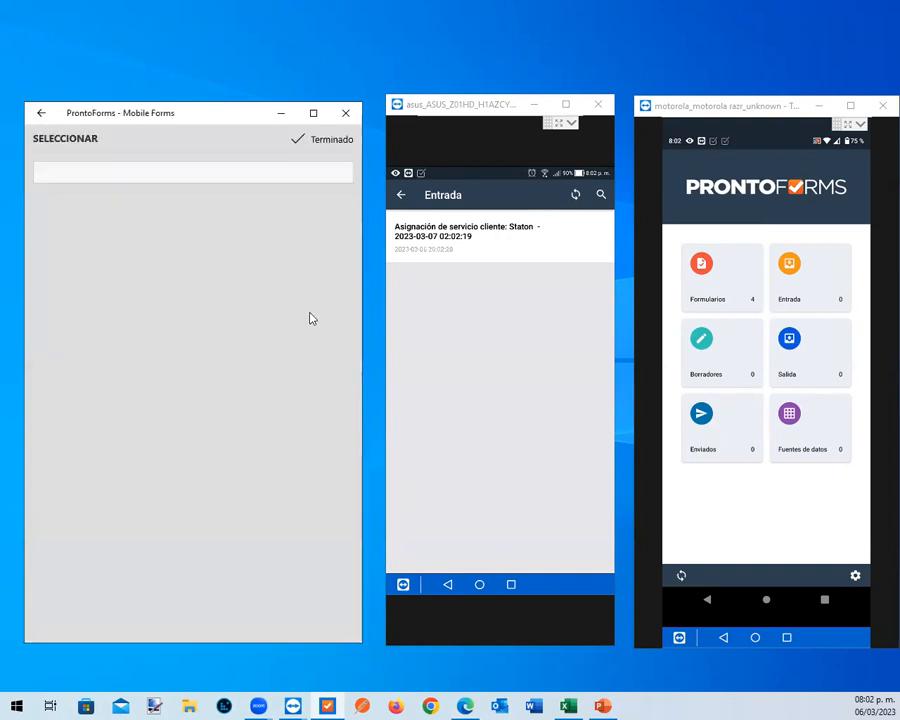
{"action": "left_click", "coordinate": [112, 348]}
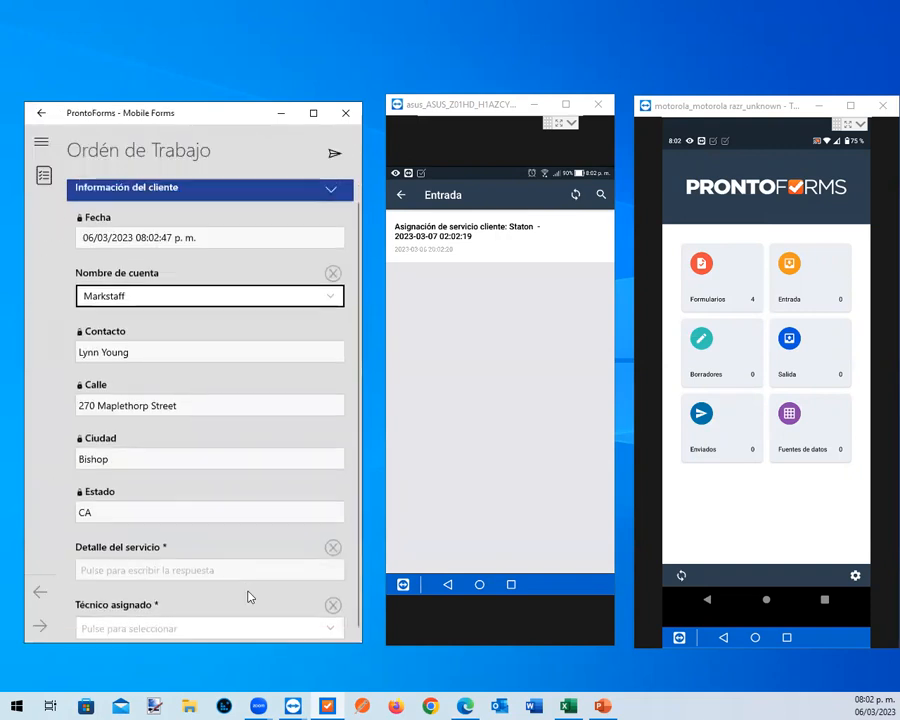
{"action": "left_click", "coordinate": [132, 563]}
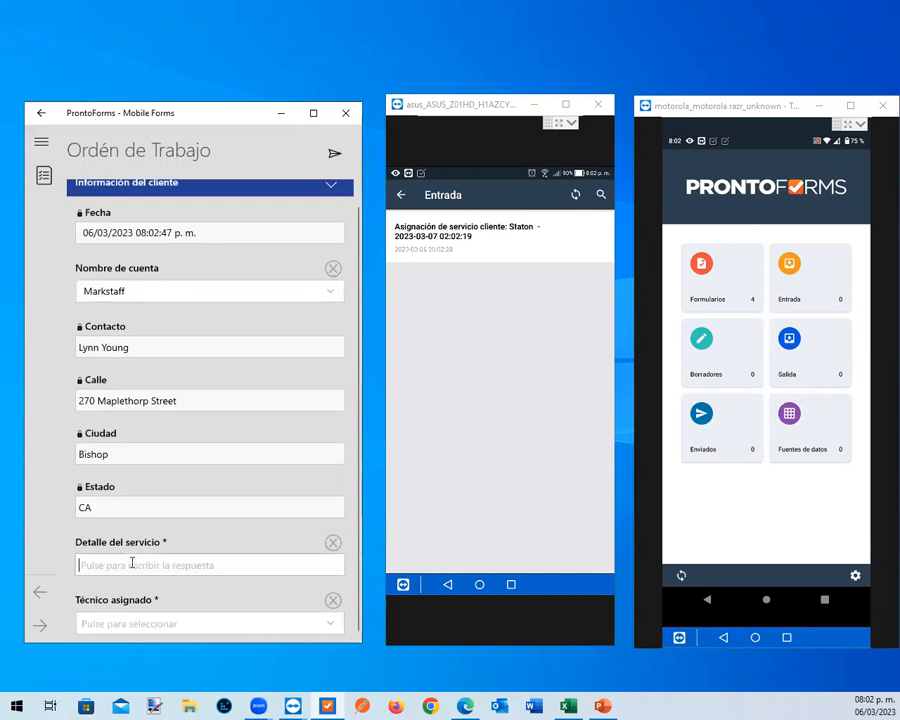
{"action": "type", "text": "Ejemplo"}
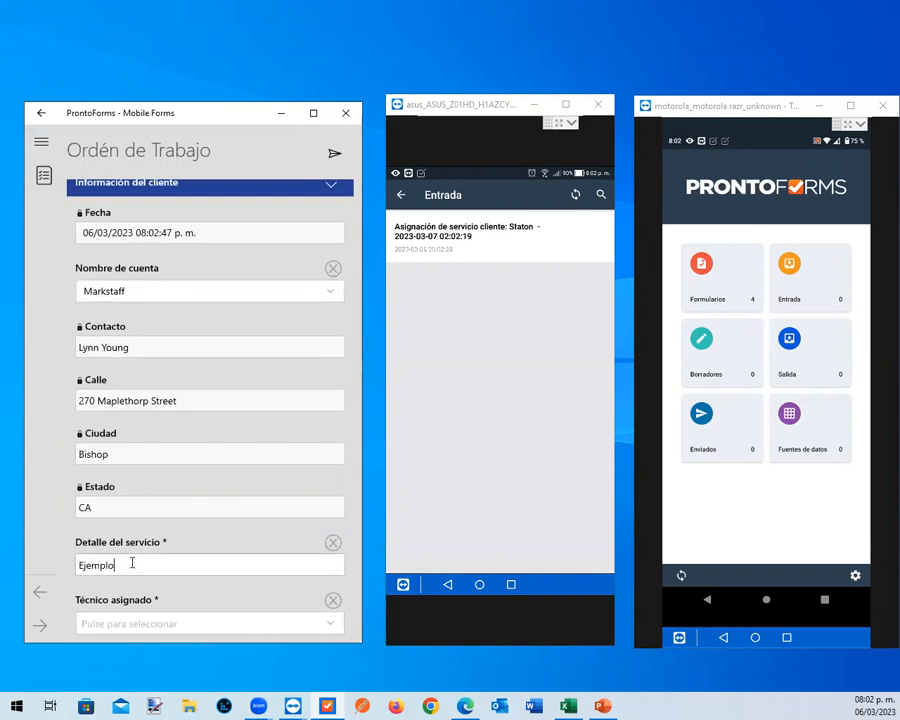
Assign the Markstaff work order to Técnico campo 1 and send the form
{"action": "left_click", "coordinate": [189, 624]}
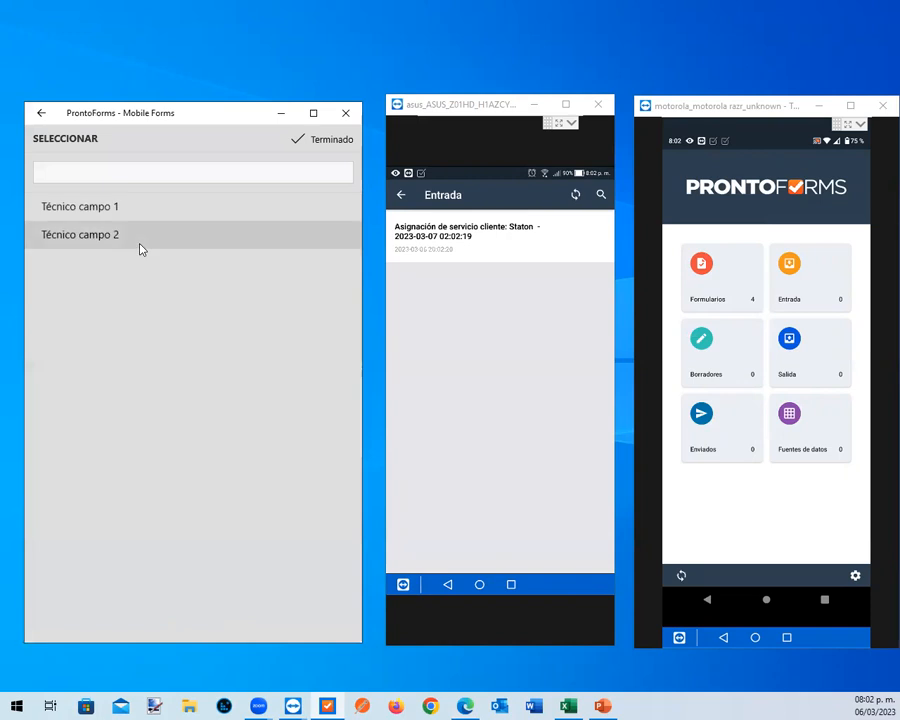
{"action": "left_click", "coordinate": [147, 215]}
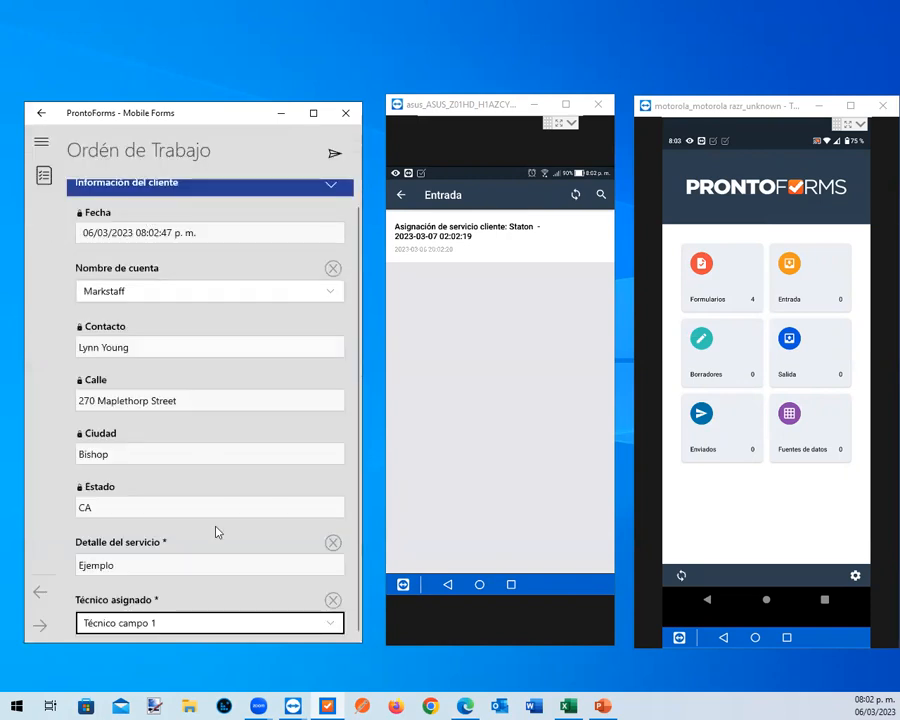
{"action": "scroll", "coordinate": [315, 208], "scroll_direction": "up", "scroll_amount": 1}
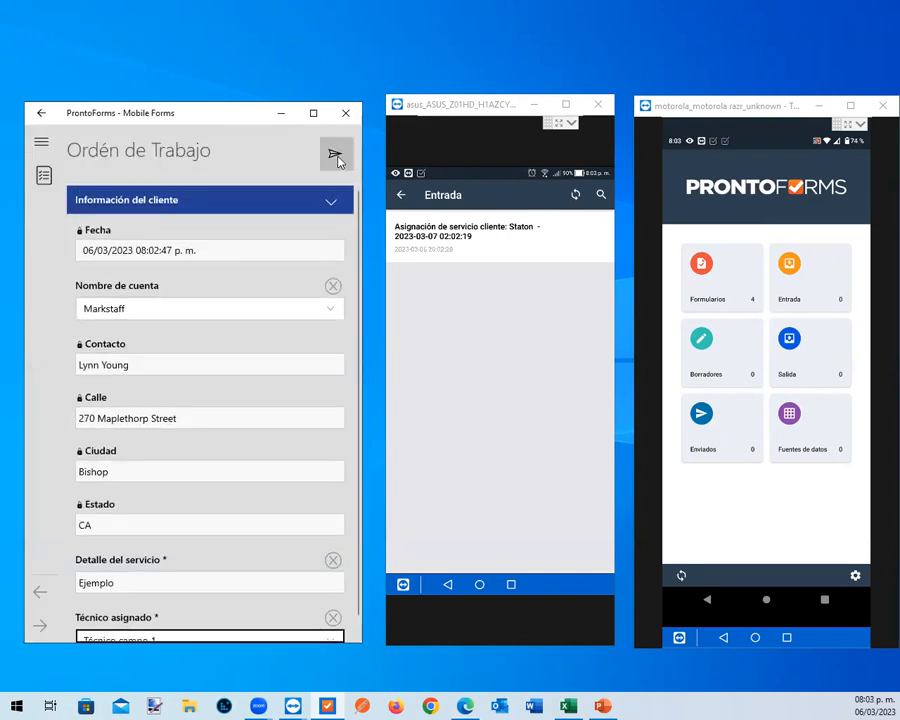
{"action": "left_click", "coordinate": [336, 156]}
{"action": "left_click", "coordinate": [164, 408]}
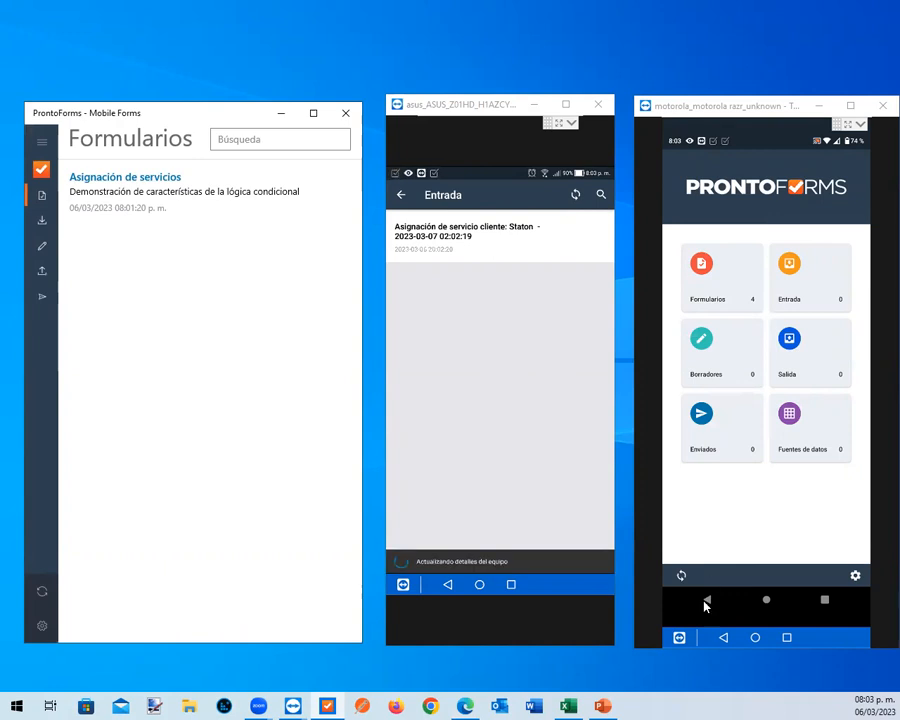
Synchronize ProntoForms on the motorola phone and open the Staton service assignment from its inbox
{"action": "left_click", "coordinate": [680, 576]}
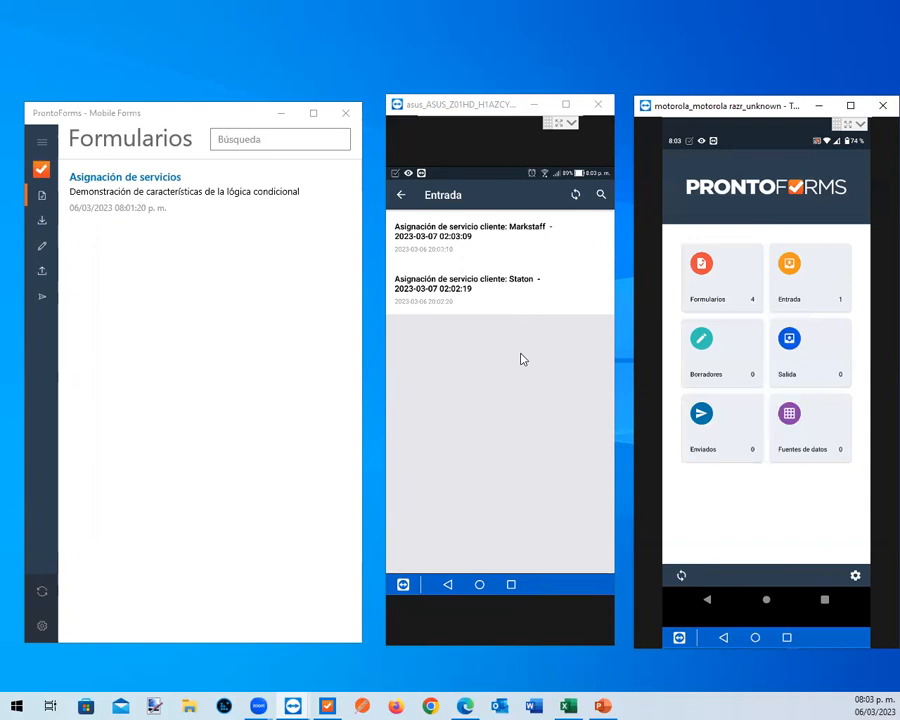
{"action": "left_click", "coordinate": [808, 281]}
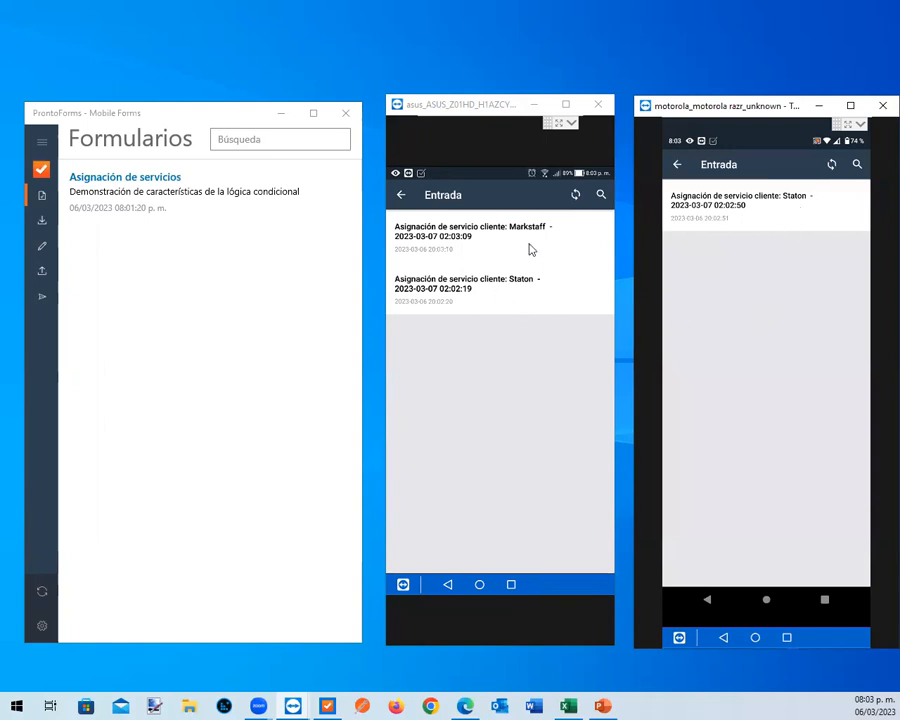
{"action": "left_click", "coordinate": [765, 218]}
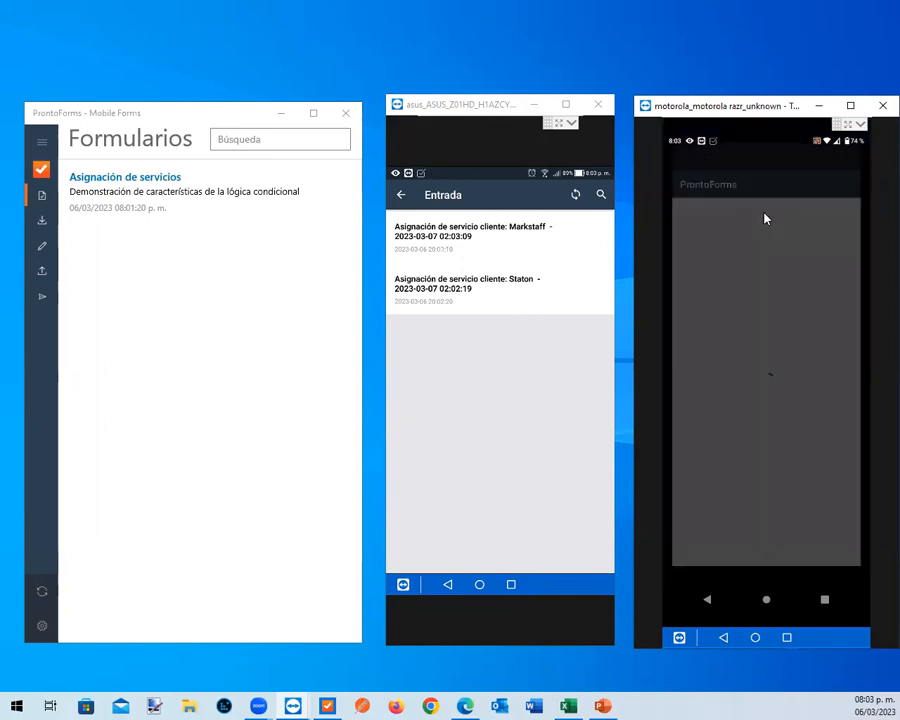
{"action": "scroll", "coordinate": [765, 218], "scroll_direction": "down", "scroll_amount": 2}
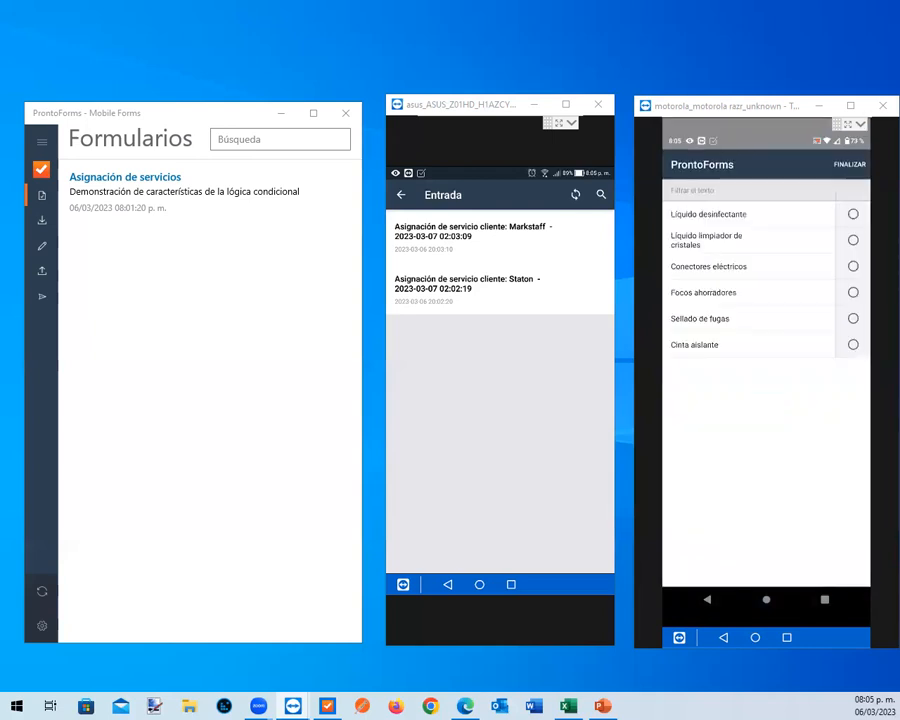
Record the materials used in the Servicios asignados form: 3 of Líquido desinfectante and 25 of Sellado de fugas
{"action": "left_click", "coordinate": [765, 296]}
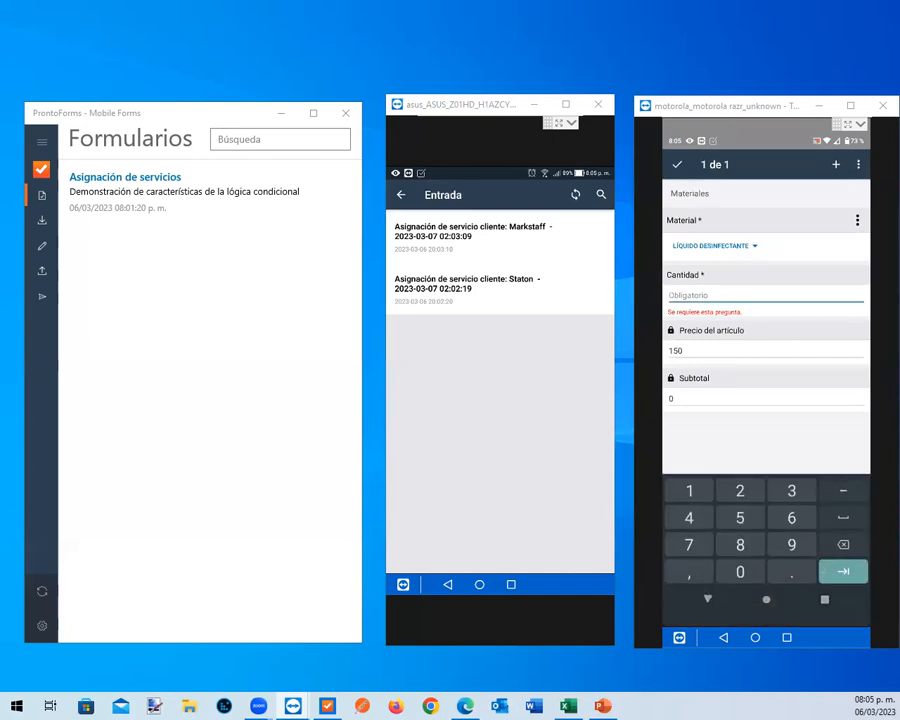
{"action": "type", "text": "3"}
{"action": "left_click", "coordinate": [835, 164]}
{"action": "left_click", "coordinate": [715, 240]}
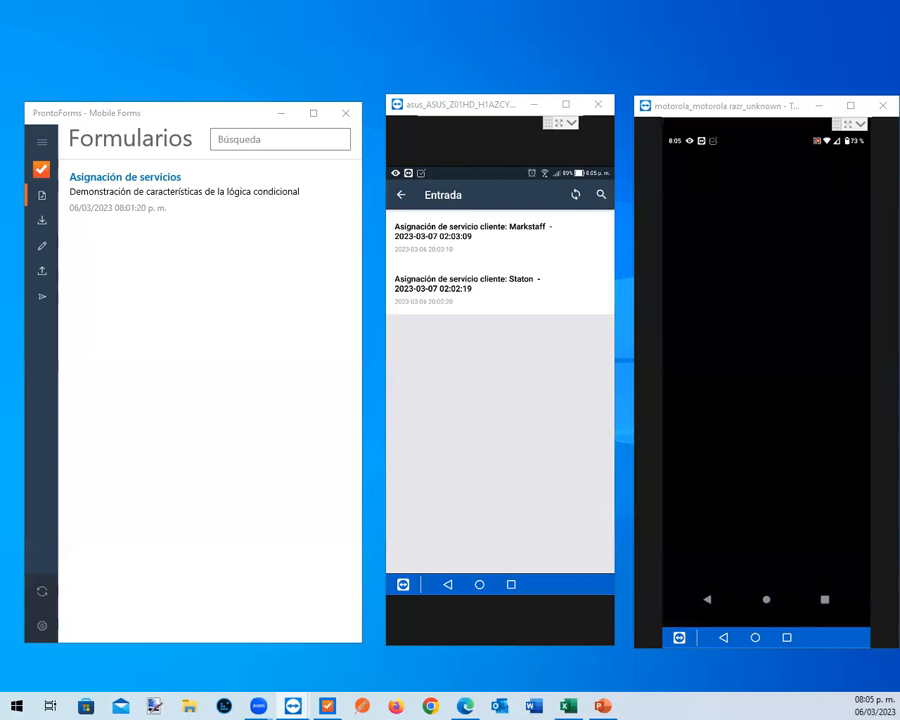
{"action": "left_click", "coordinate": [710, 317]}
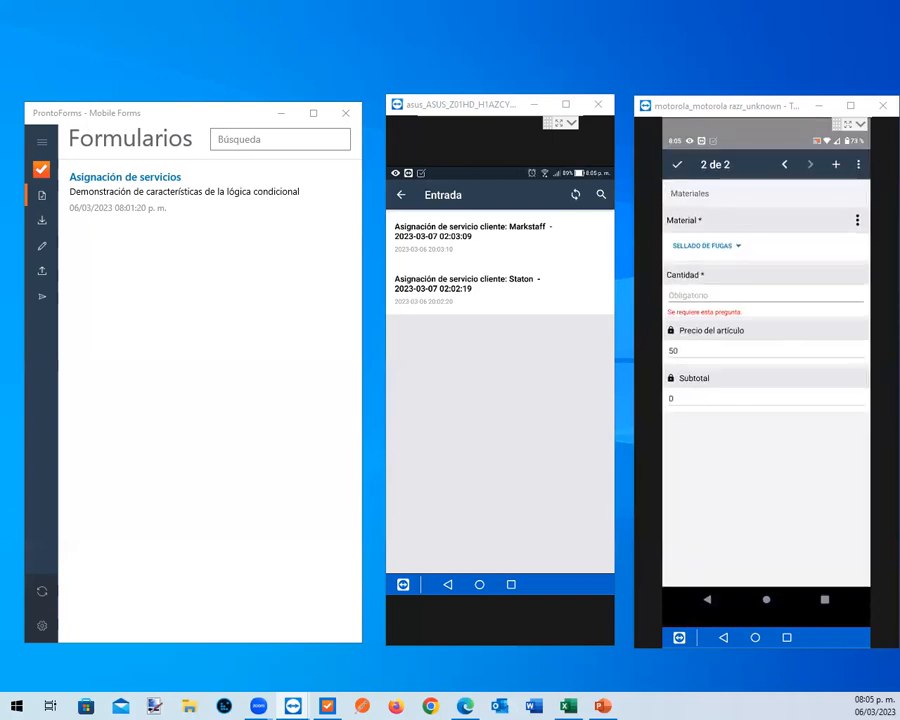
{"action": "left_click", "coordinate": [765, 296]}
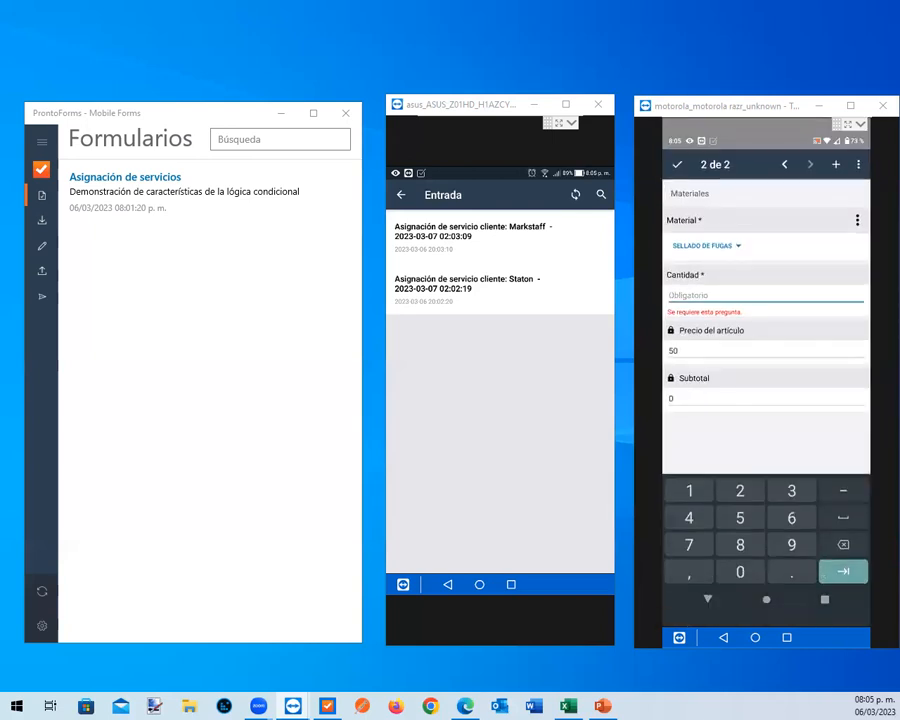
{"action": "type", "text": "25"}
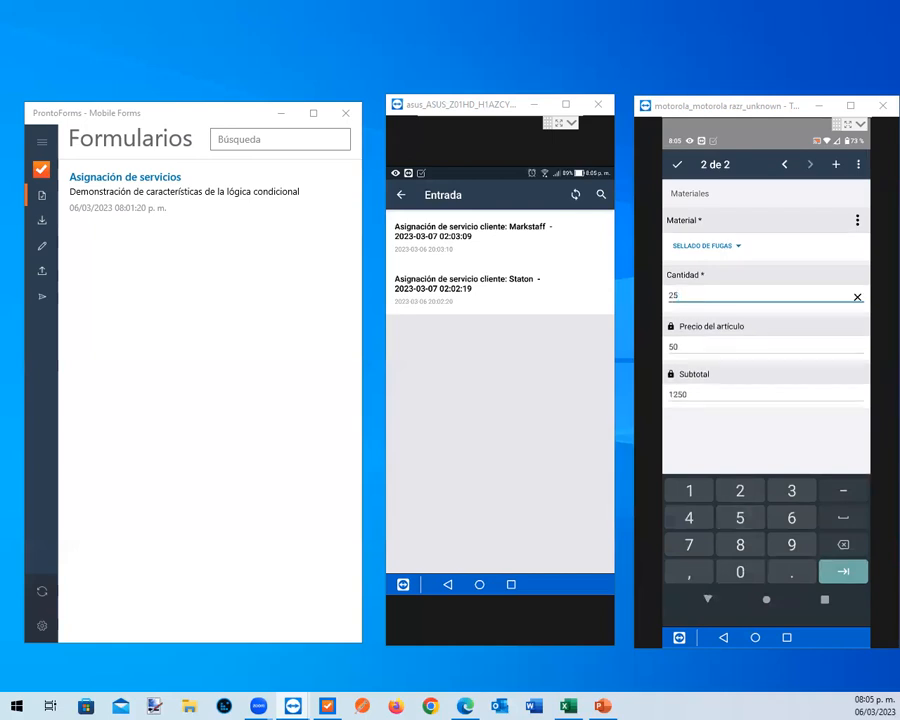
{"action": "left_click", "coordinate": [677, 165]}
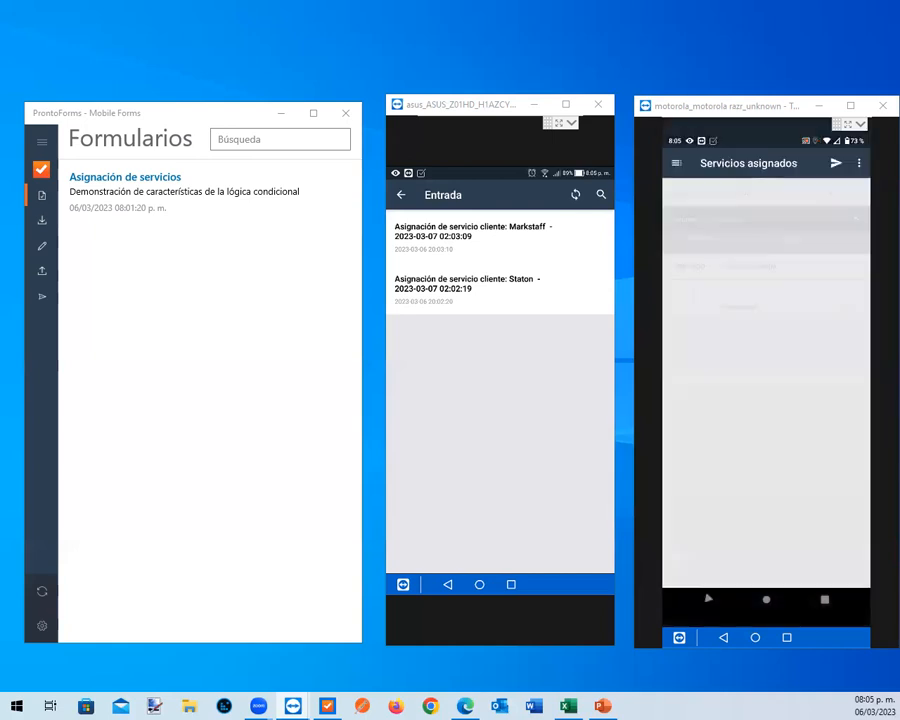
Go to the Cierre de Orden page and enter the full name of the person receiving the service
{"action": "left_click", "coordinate": [854, 194]}
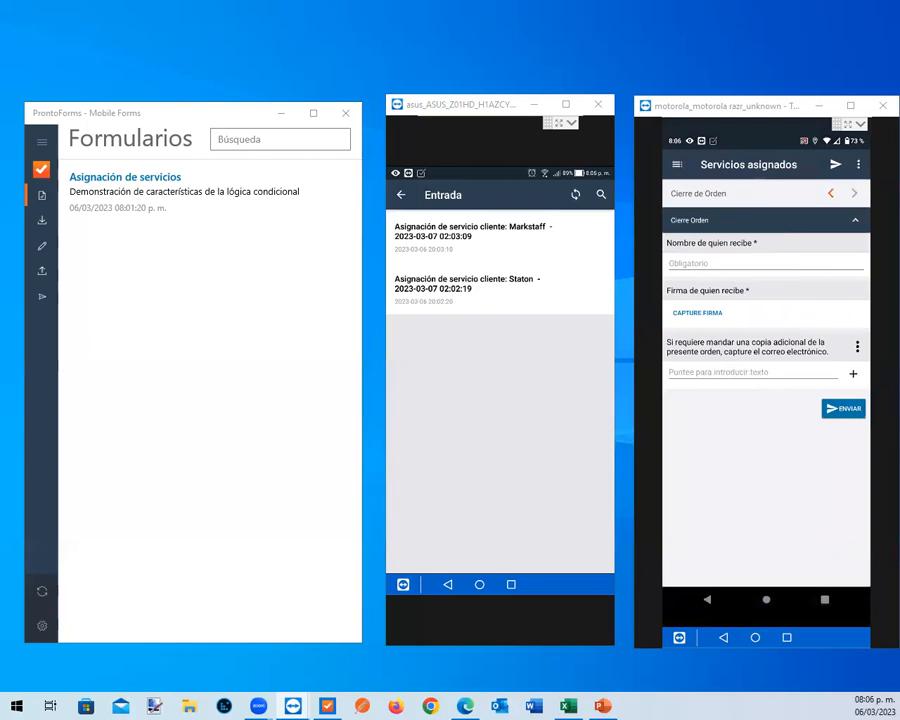
{"action": "left_click", "coordinate": [765, 263]}
{"action": "left_click", "coordinate": [679, 543]}
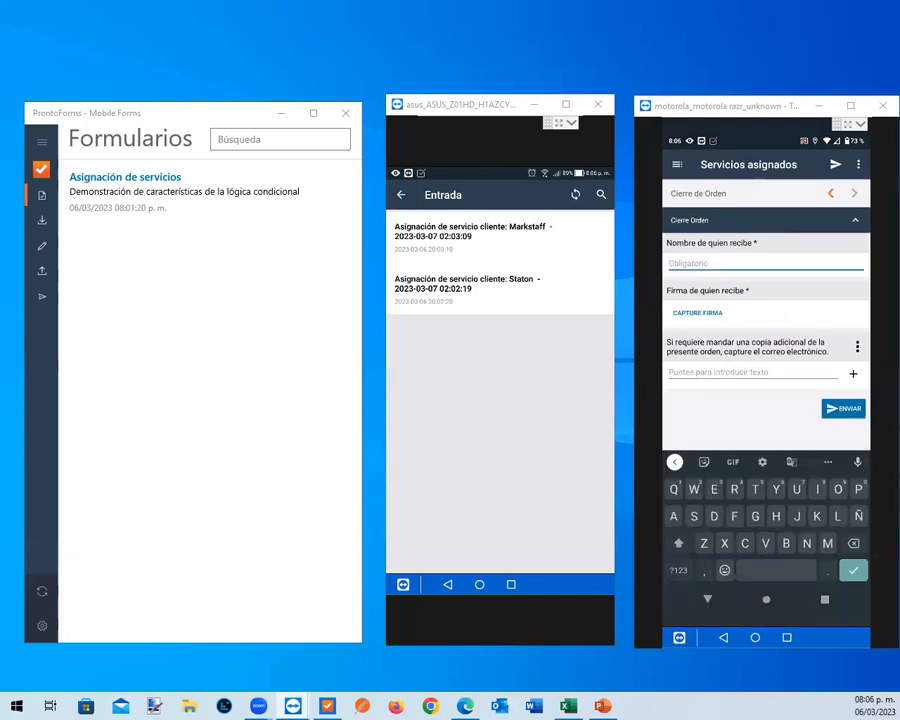
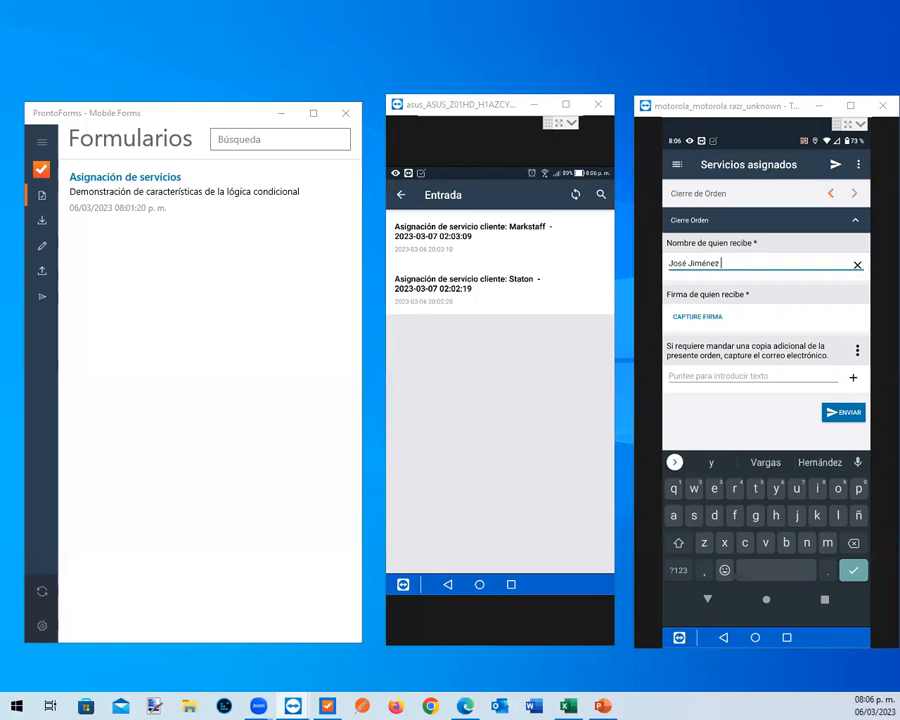
Capture the recipient's signature in the Cierre Orden section
{"action": "left_click", "coordinate": [697, 316]}
{"action": "mouse_move", "coordinate": [749, 363]}
{"action": "left_mouse_down"}
{"action": "mouse_move", "coordinate": [768, 410]}
{"action": "mouse_move", "coordinate": [767, 383]}
{"action": "mouse_move", "coordinate": [790, 377]}
{"action": "left_mouse_up"}
{"action": "left_click", "coordinate": [858, 337]}
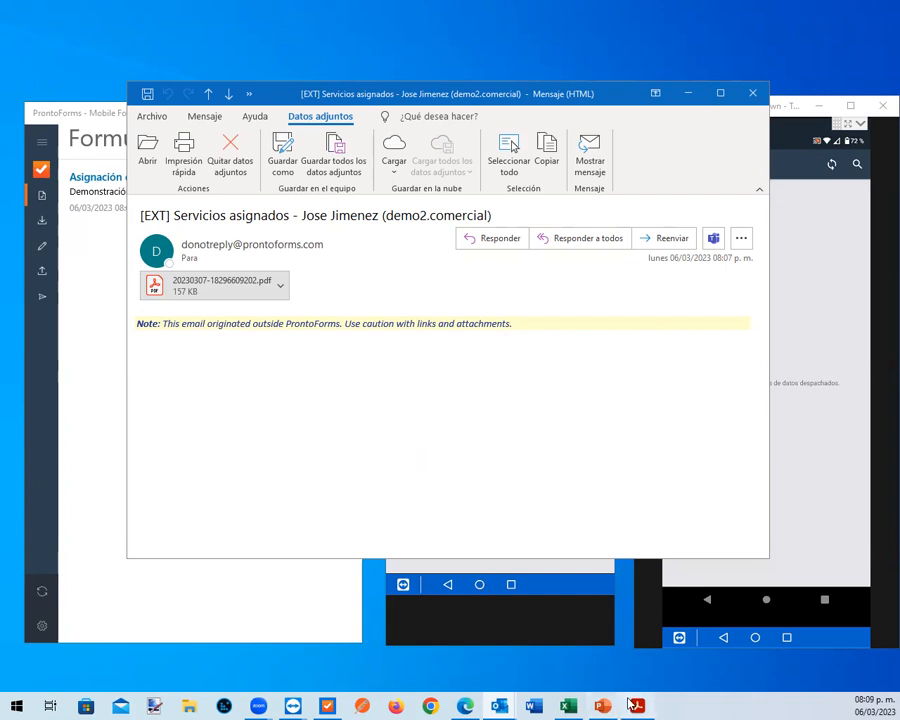
Switch to the emailed Servicios asignados PDF in Acrobat Reader and review its sender details, client information and inspection evidence
{"action": "mouse_move", "coordinate": [632, 705]}
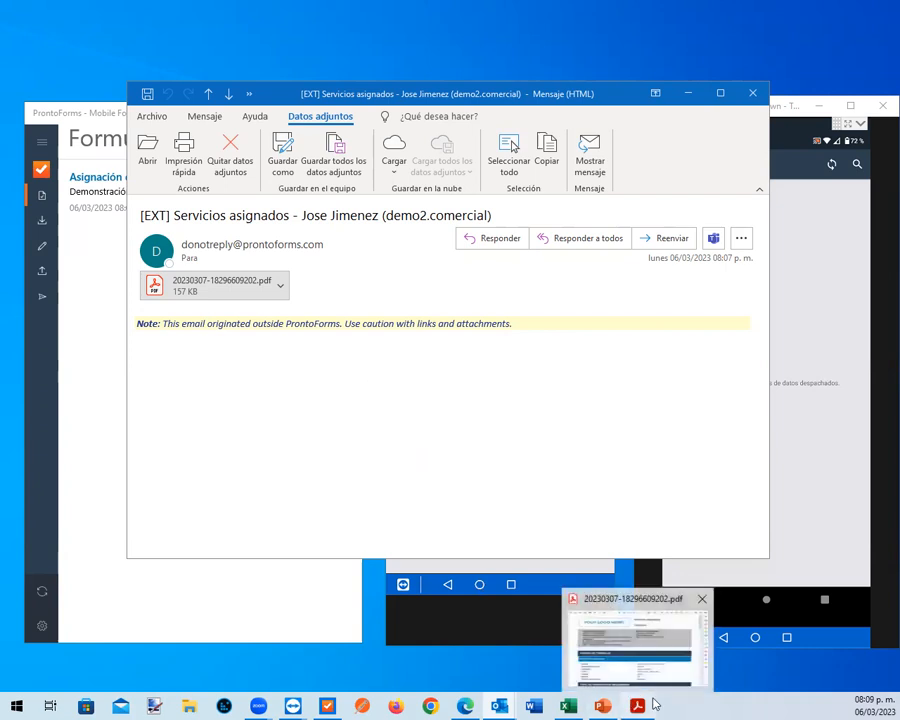
{"action": "left_click", "coordinate": [641, 704]}
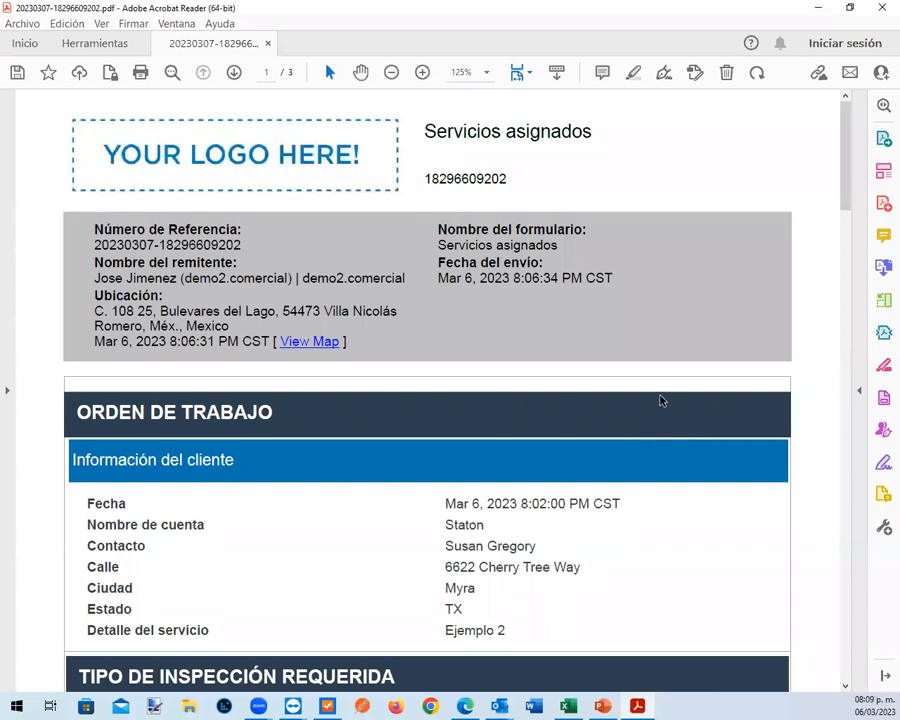
{"action": "scroll", "coordinate": [663, 399], "scroll_direction": "down", "scroll_amount": 3}
{"action": "scroll", "coordinate": [661, 397], "scroll_direction": "up", "scroll_amount": 1}
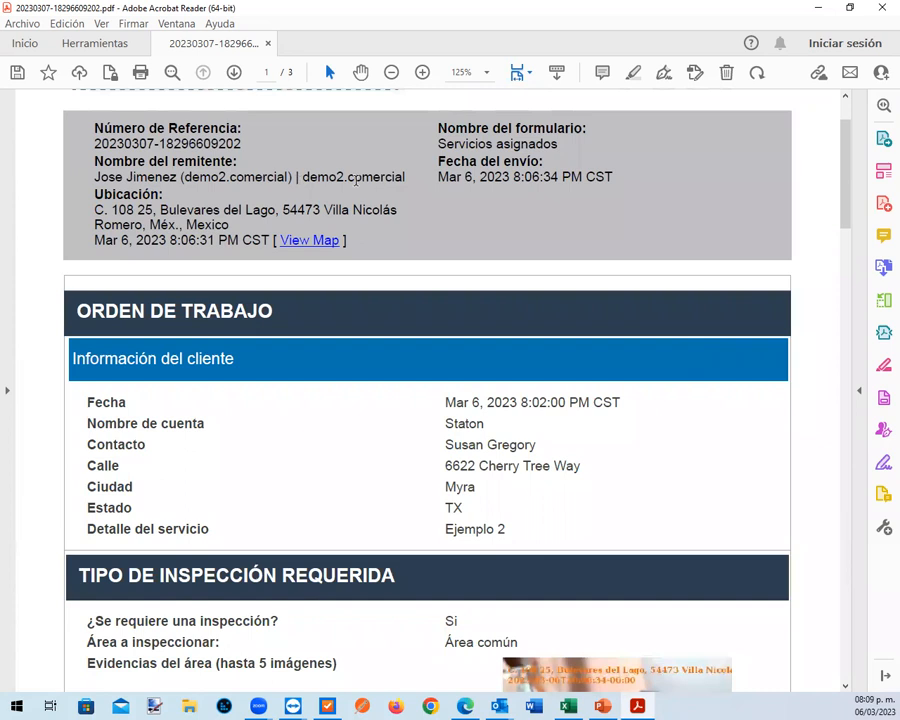
{"action": "scroll", "coordinate": [675, 396], "scroll_direction": "down", "scroll_amount": 3}
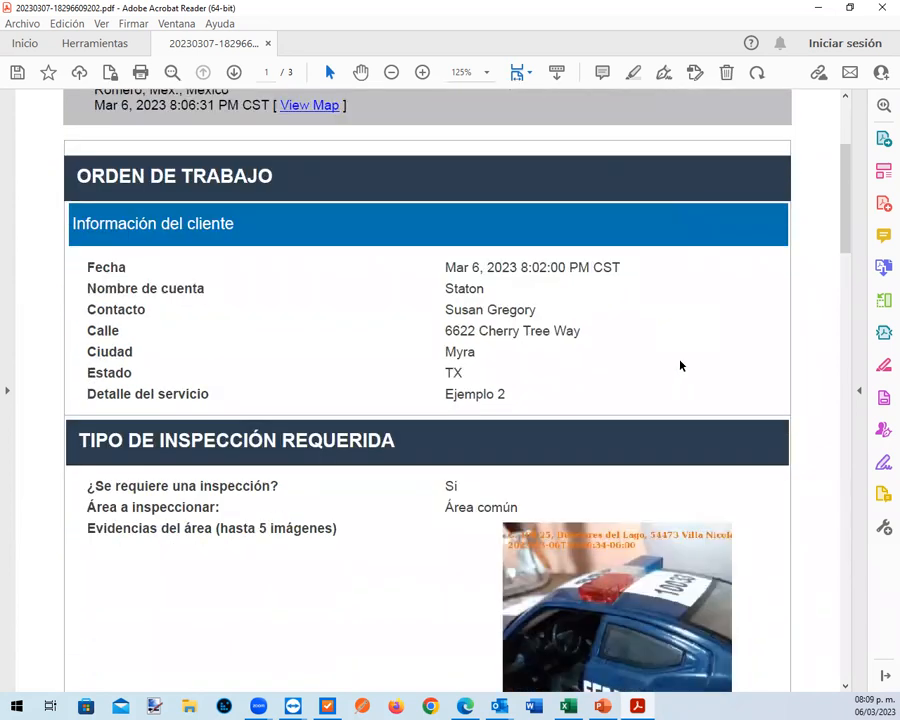
{"action": "scroll", "coordinate": [678, 368], "scroll_direction": "down", "scroll_amount": 7}
{"action": "scroll", "coordinate": [680, 366], "scroll_direction": "down", "scroll_amount": 8}
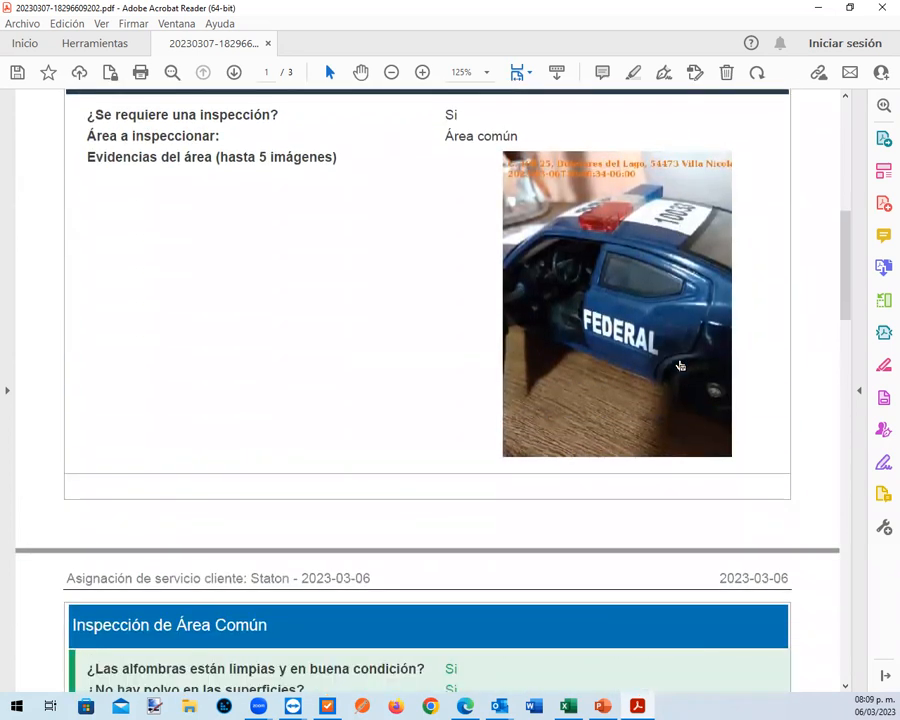
{"action": "scroll", "coordinate": [680, 364], "scroll_direction": "down", "scroll_amount": 4}
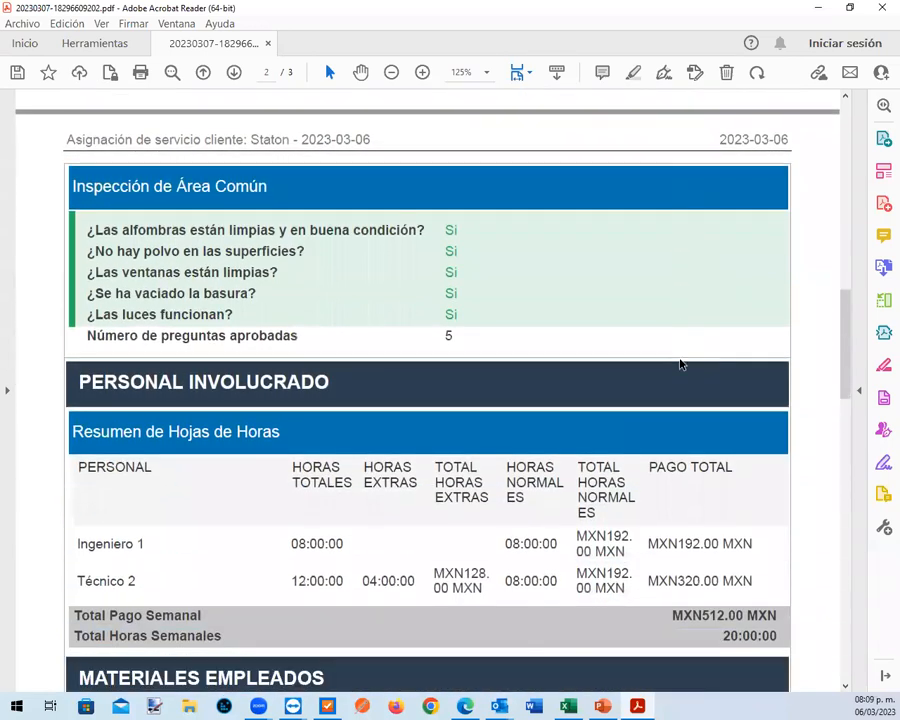
Examine the PDF's common-area inspection, staff hours summary, materials summary and order closing with the recipient's signature
{"action": "scroll", "coordinate": [680, 362], "scroll_direction": "up", "scroll_amount": 1}
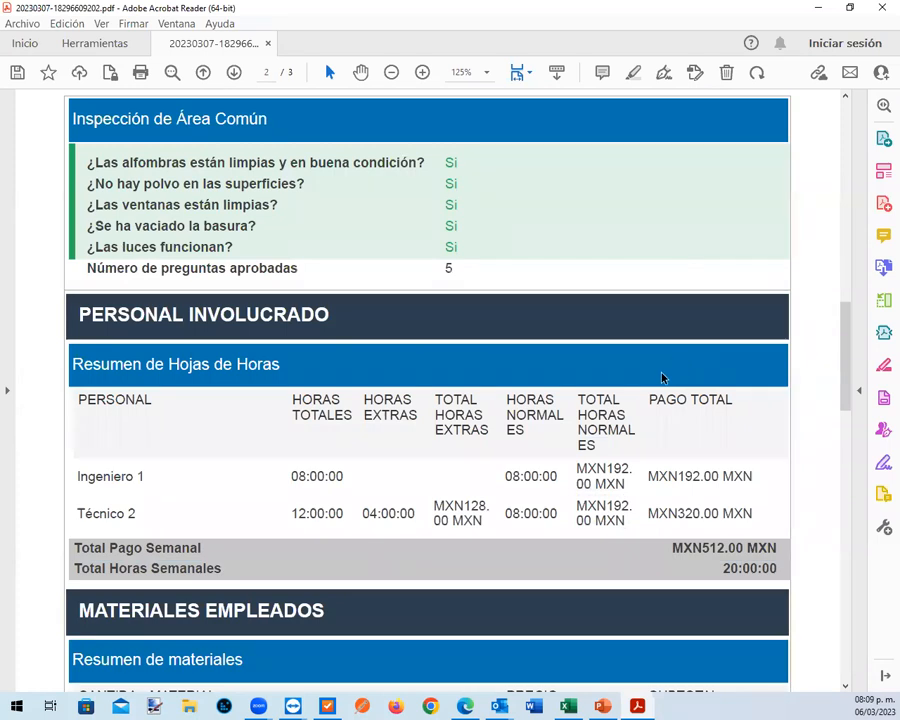
{"action": "scroll", "coordinate": [661, 377], "scroll_direction": "down", "scroll_amount": 1}
{"action": "scroll", "coordinate": [660, 374], "scroll_direction": "down", "scroll_amount": 3}
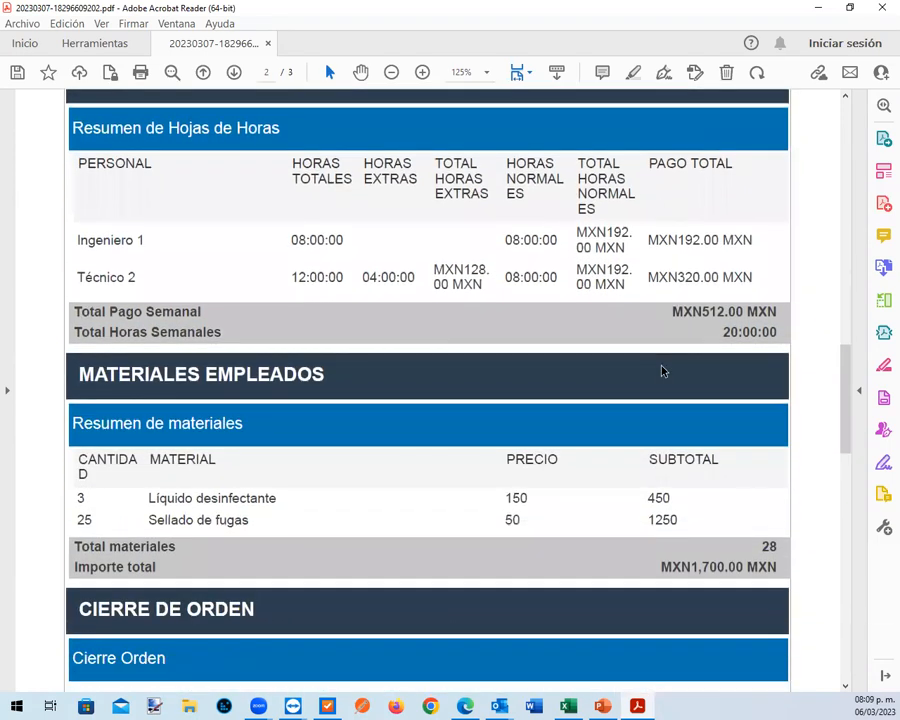
{"action": "scroll", "coordinate": [661, 368], "scroll_direction": "down", "scroll_amount": 2}
{"action": "scroll", "coordinate": [661, 362], "scroll_direction": "down", "scroll_amount": 1}
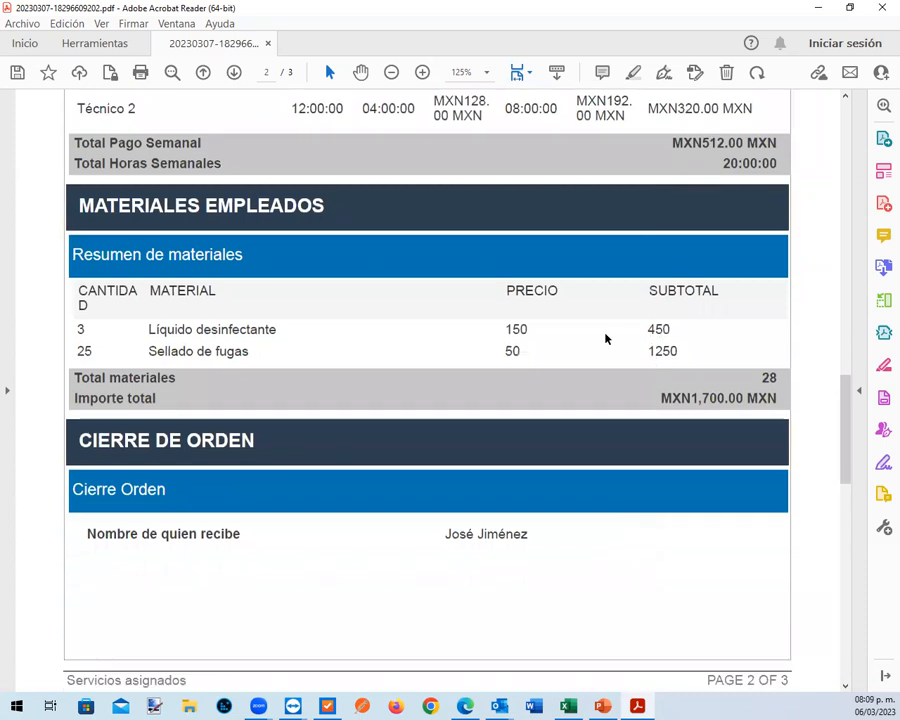
{"action": "scroll", "coordinate": [591, 338], "scroll_direction": "down", "scroll_amount": 3}
{"action": "scroll", "coordinate": [591, 340], "scroll_direction": "down", "scroll_amount": 1}
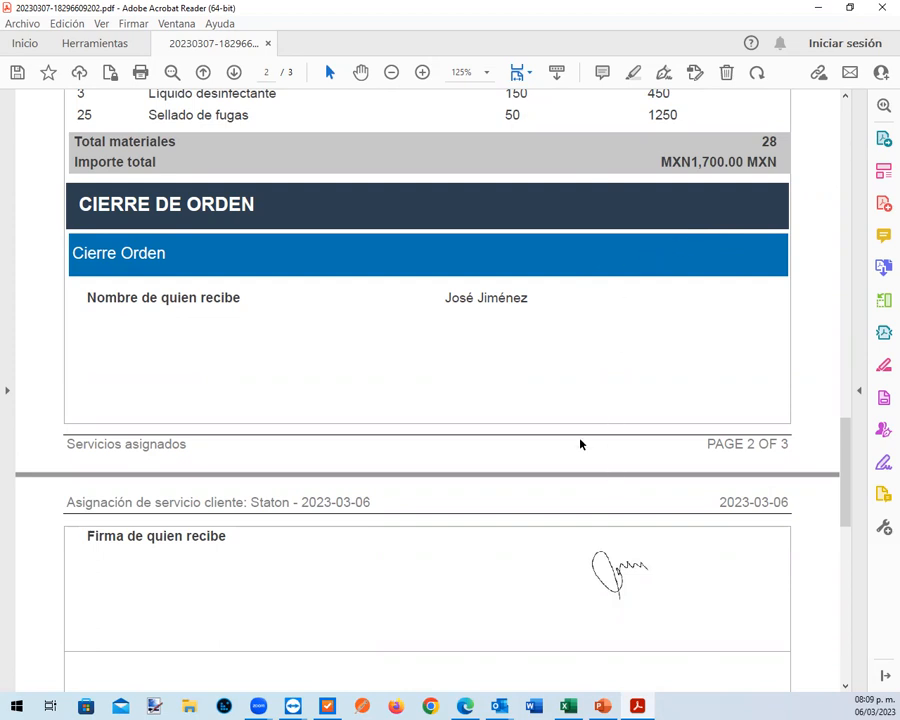
Switch to the VSoft website in Edge and open the Funcionalidades sencillas y poderosas page at its list of explanatory videos
{"action": "left_click", "coordinate": [465, 706]}
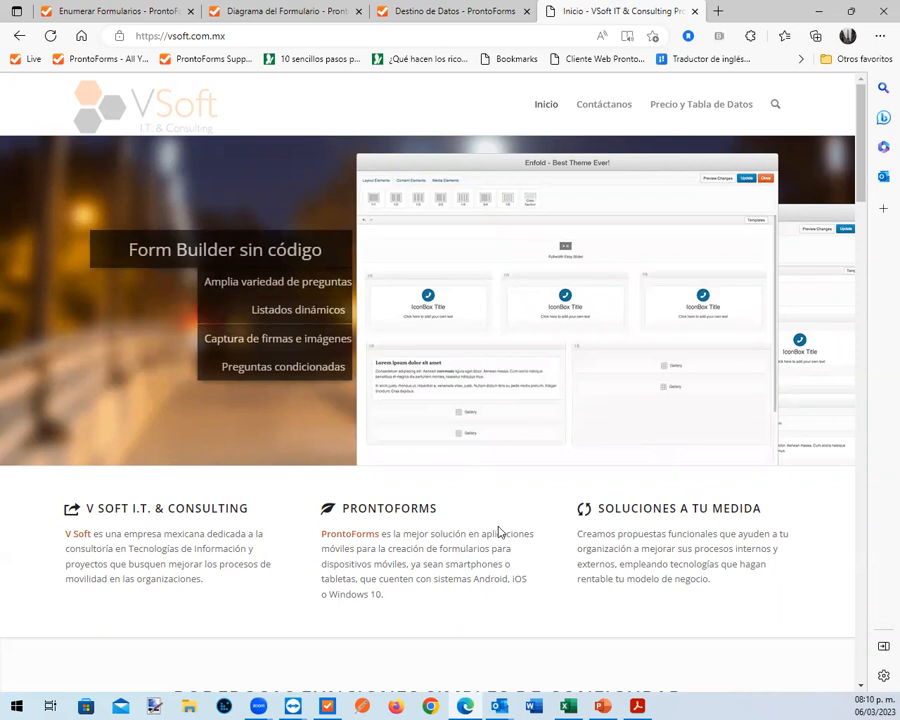
{"action": "scroll", "coordinate": [500, 531], "scroll_direction": "down", "scroll_amount": 4}
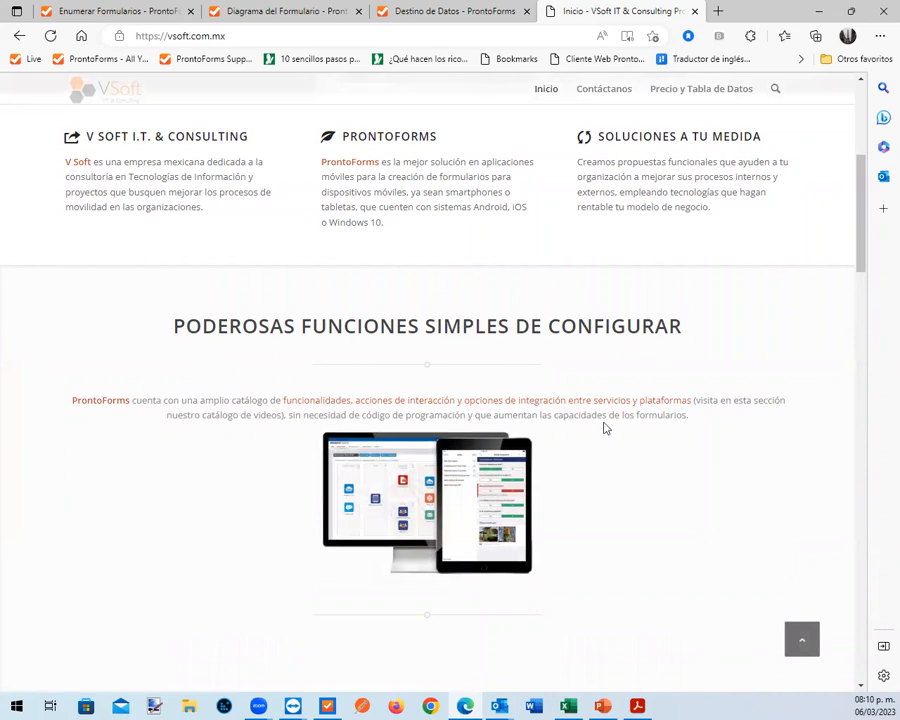
{"action": "left_click", "coordinate": [427, 498]}
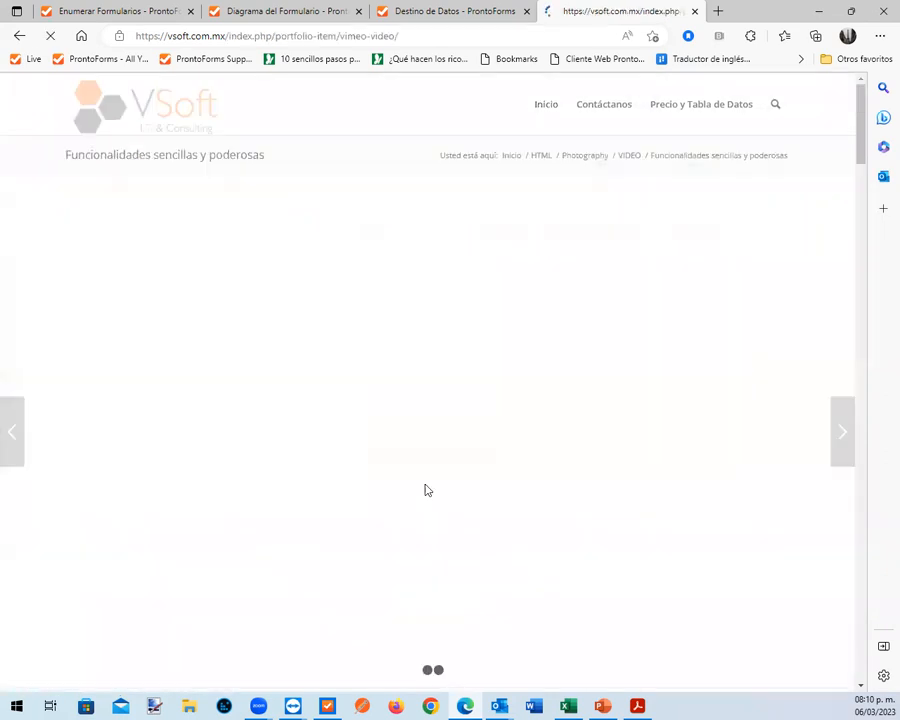
{"action": "scroll", "coordinate": [778, 484], "scroll_direction": "down", "scroll_amount": 5}
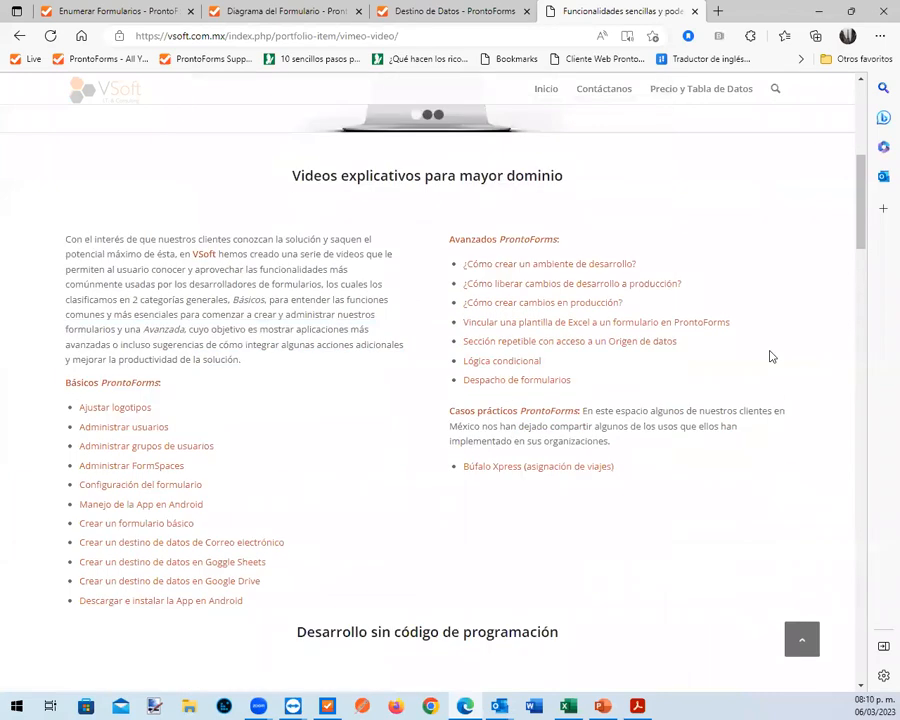